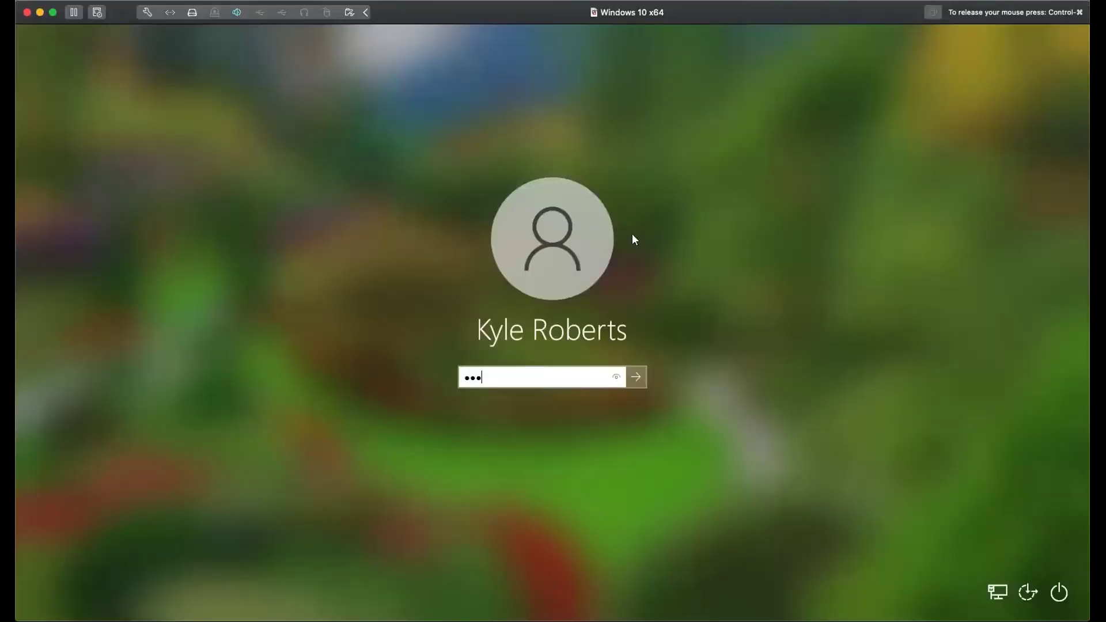
Step: Sign in with the account password and display the Text Input tool's data in the ts1.yxmd workflow
{"action": "type", "text": "****"}
{"action": "key", "text": "Return"}
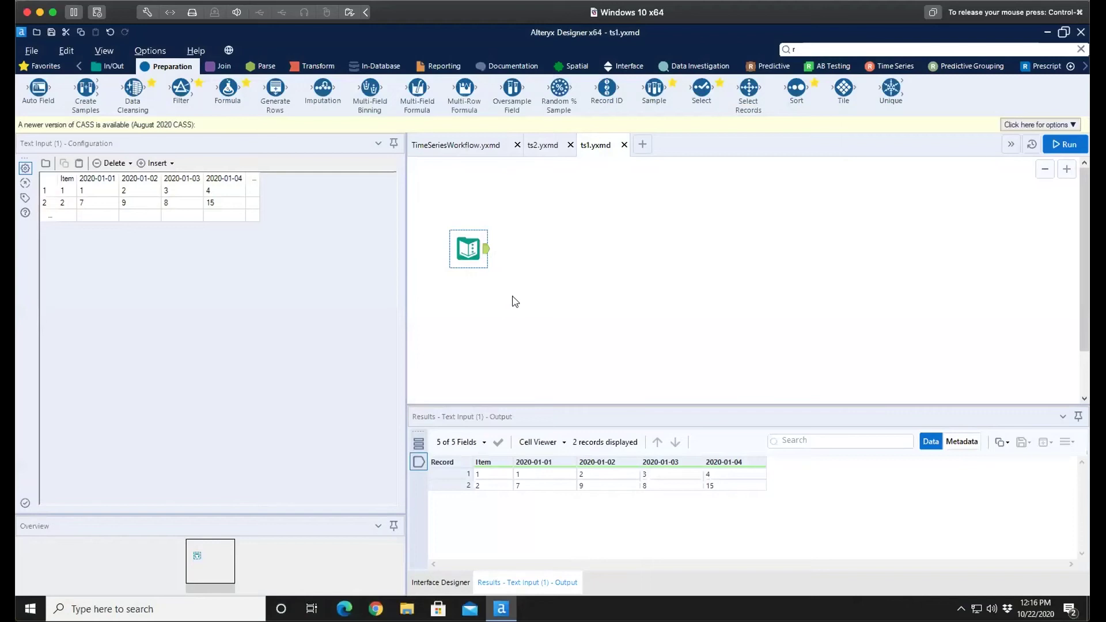
{"action": "left_click", "coordinate": [514, 301]}
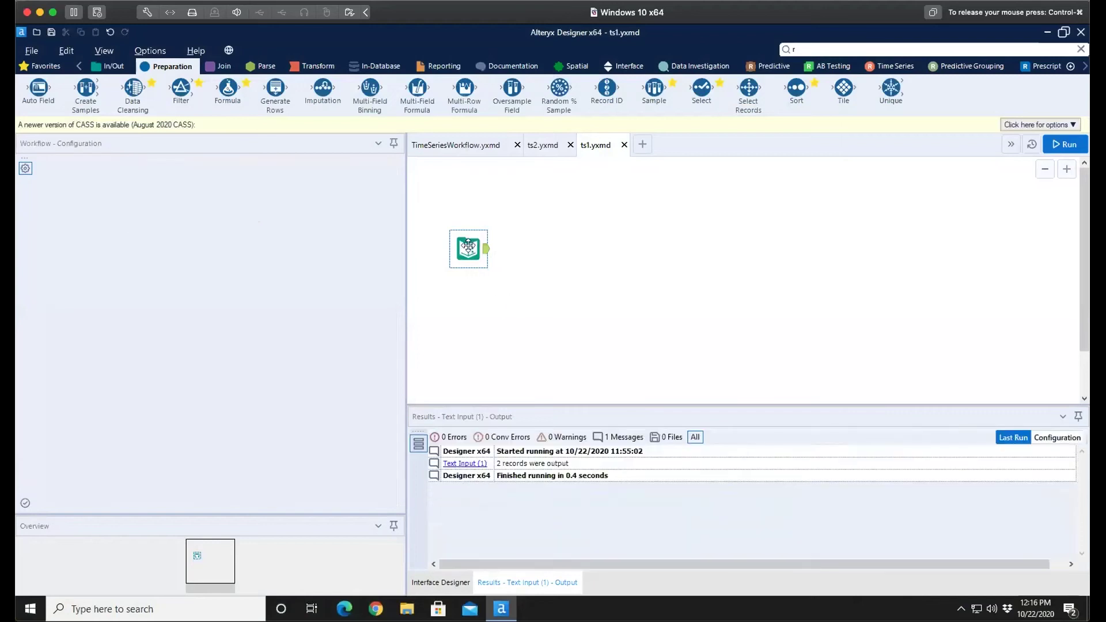
{"action": "left_click", "coordinate": [468, 247]}
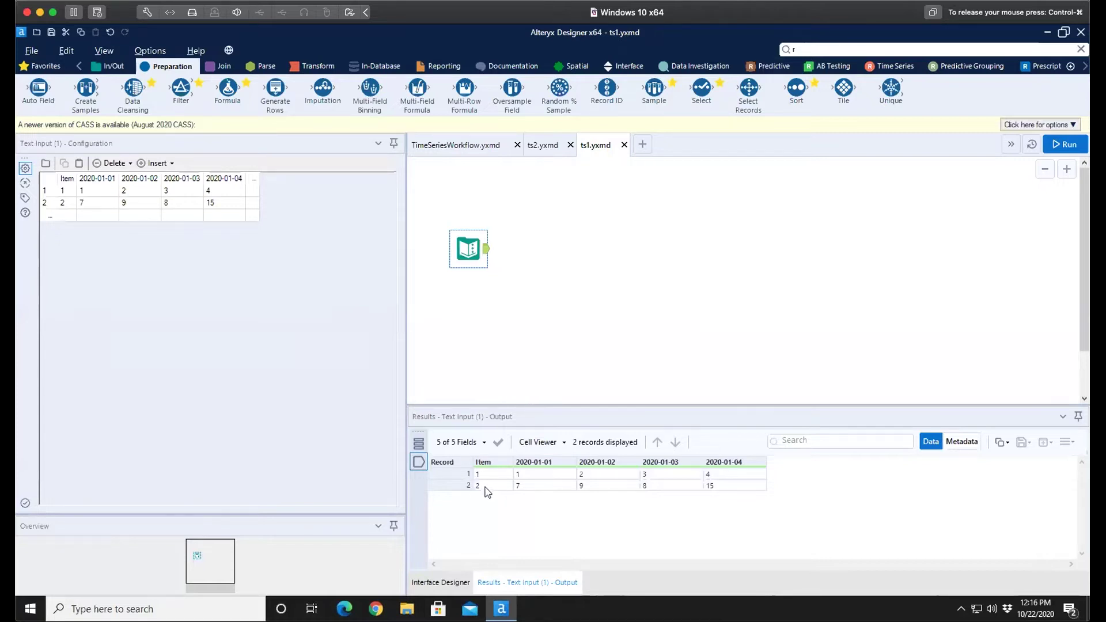
{"action": "mouse_move", "coordinate": [541, 466]}
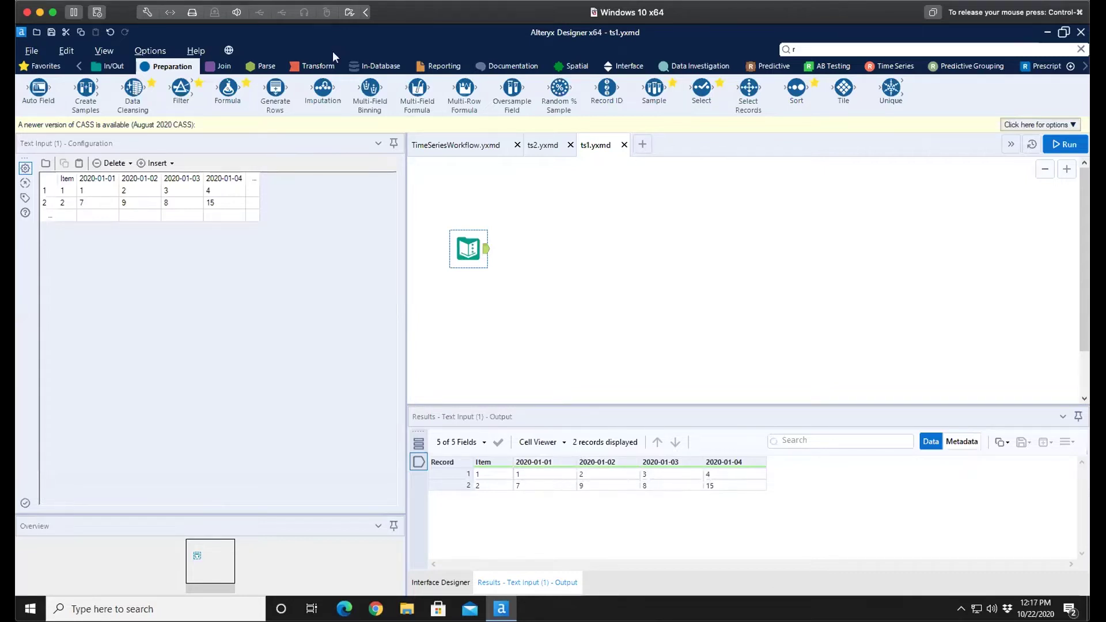
Step: Connect a Transpose tool after the Text Input, set Item as the key column with the date columns as data, and run the workflow
{"action": "left_click", "coordinate": [306, 69]}
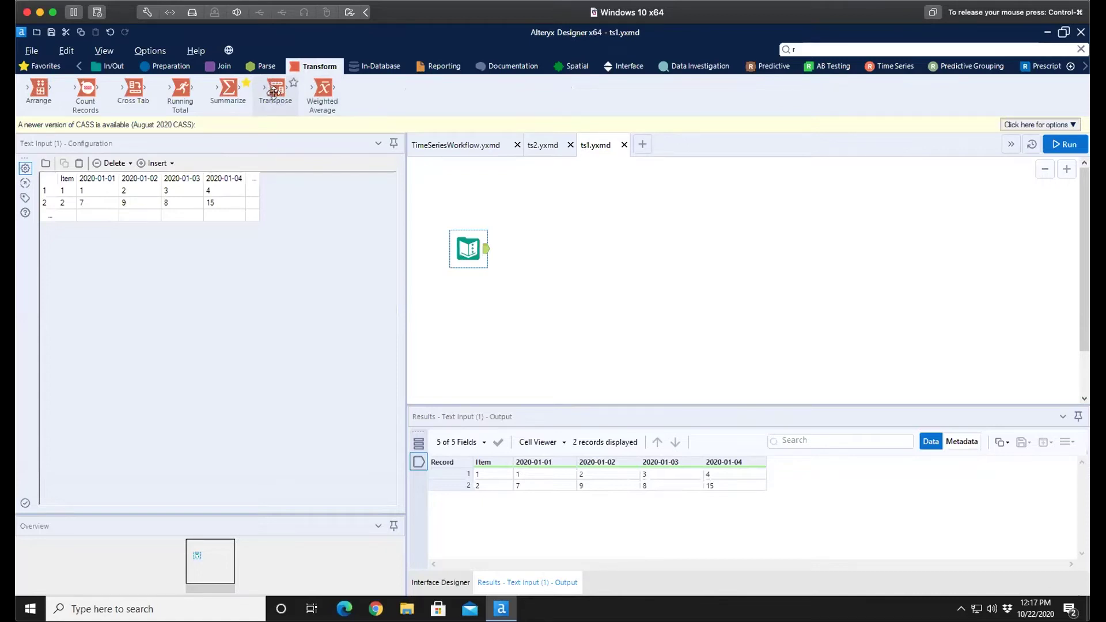
{"action": "left_click_drag", "start_coordinate": [274, 91], "coordinate": [540, 245]}
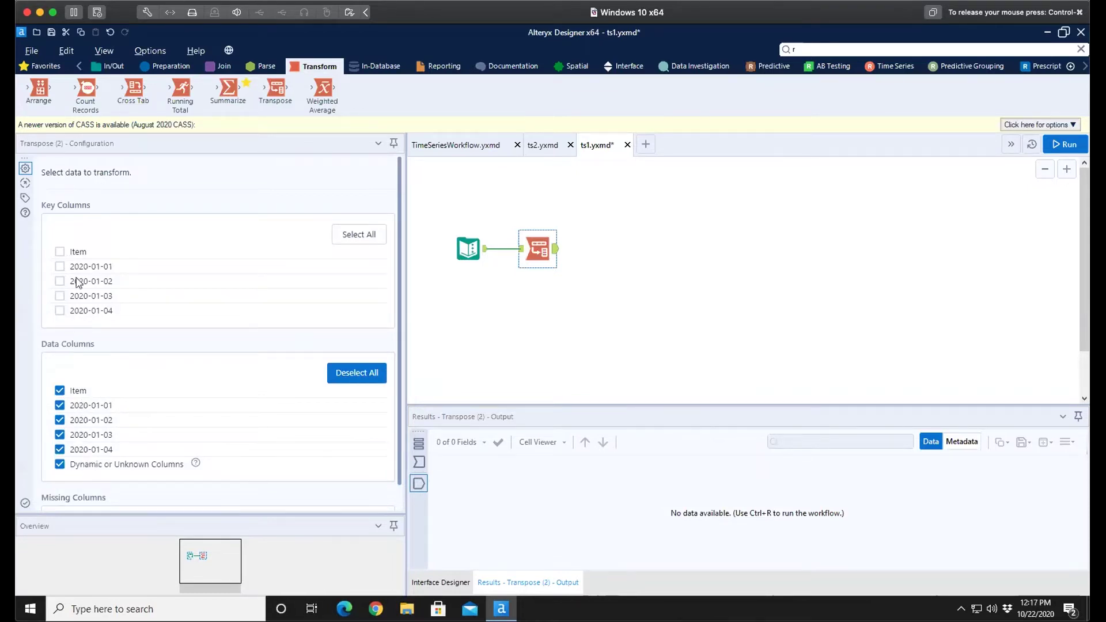
{"action": "left_click", "coordinate": [60, 253]}
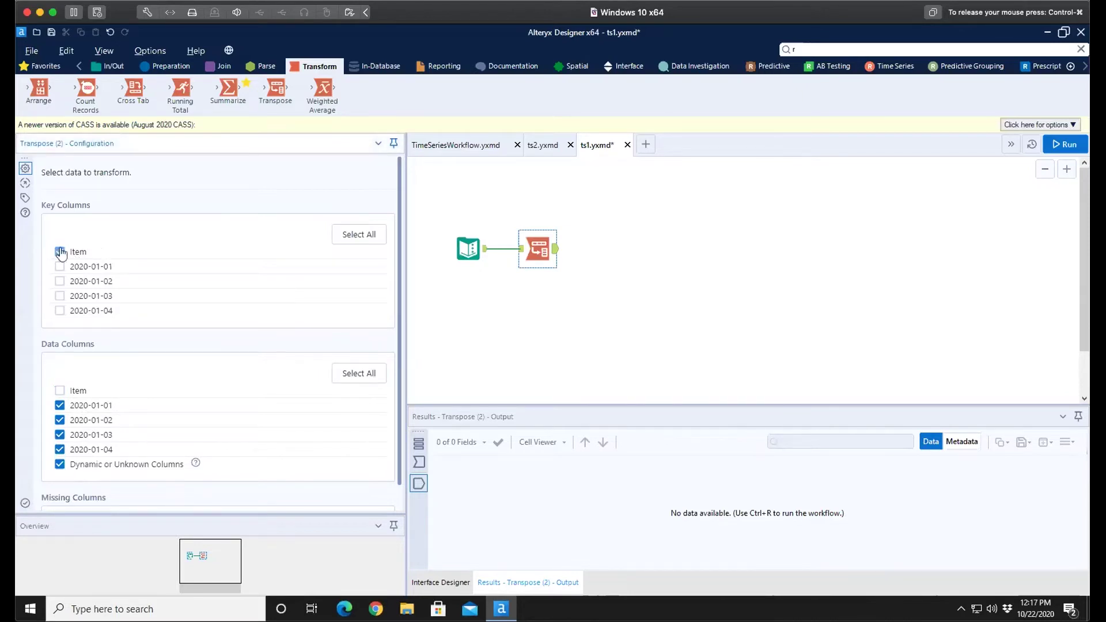
{"action": "left_click", "coordinate": [475, 252]}
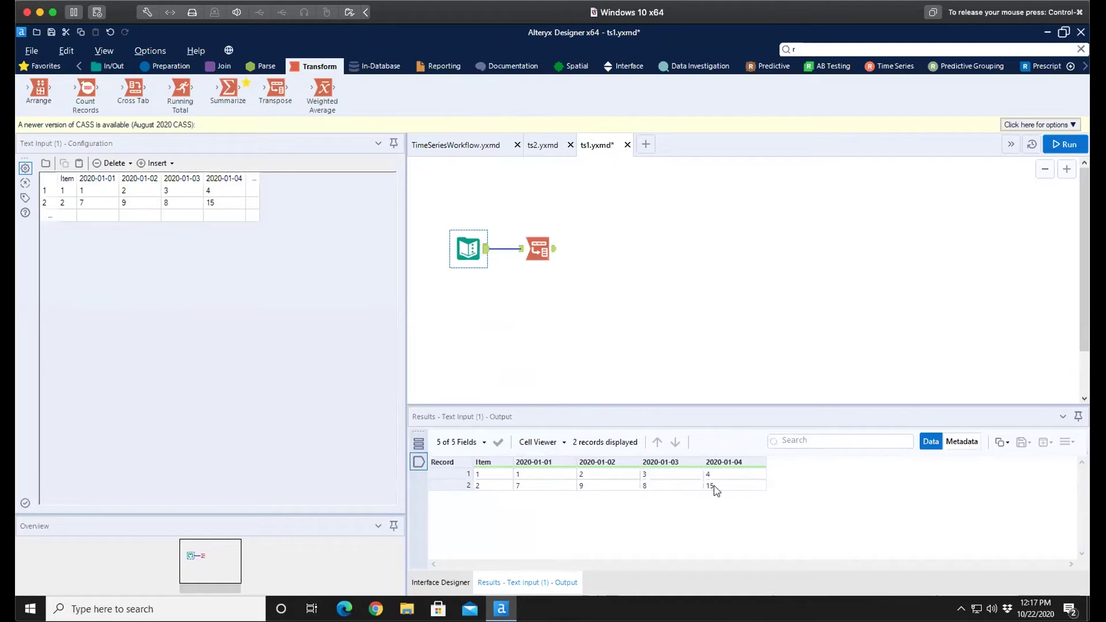
{"action": "left_click", "coordinate": [536, 243]}
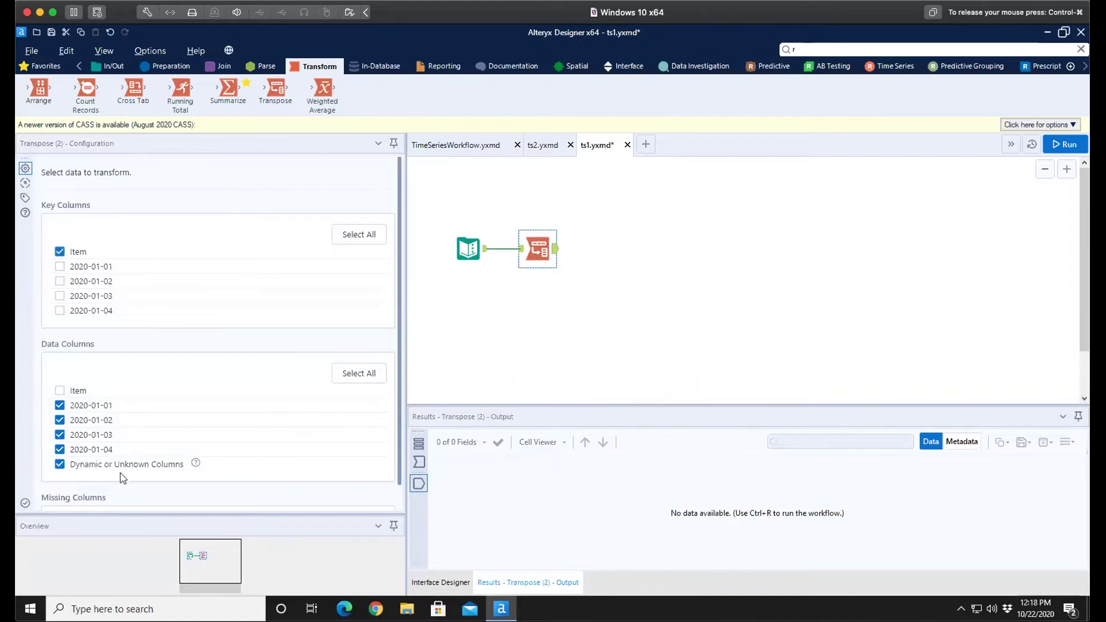
{"action": "left_click", "coordinate": [1064, 144]}
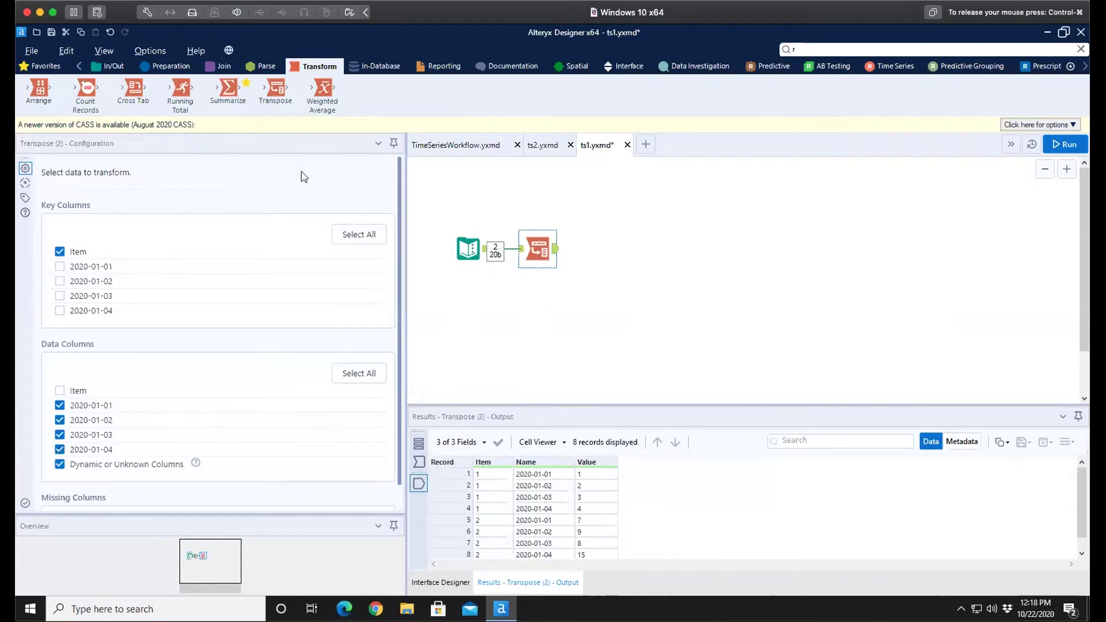
Step: Add a Select tool after the Transpose, rename the Name field to Date, and set its type to Date
{"action": "left_click", "coordinate": [166, 67]}
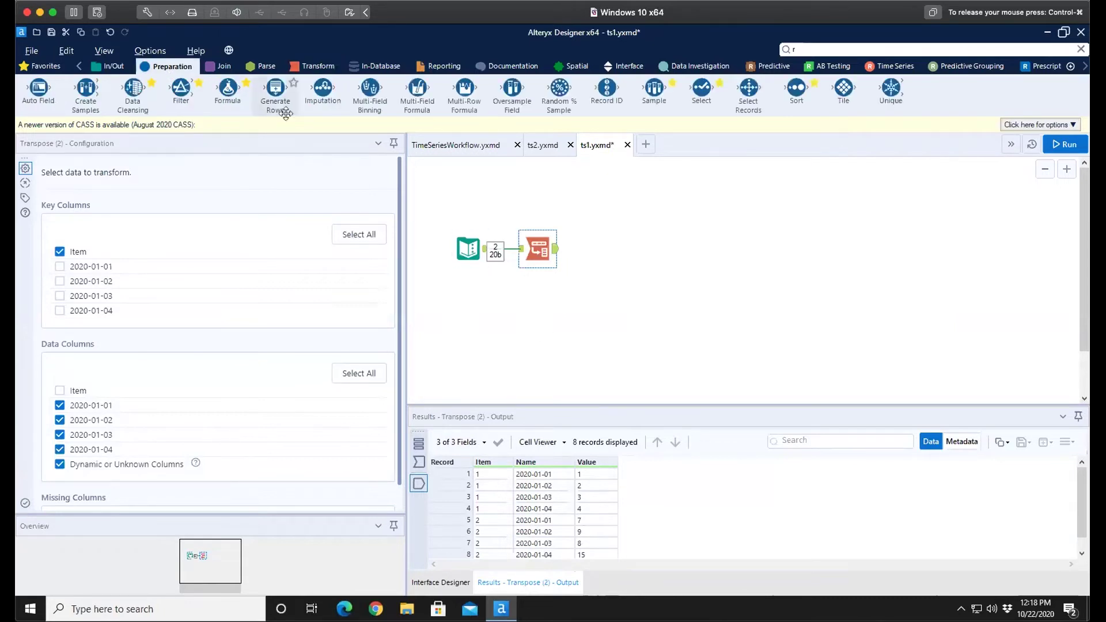
{"action": "left_click_drag", "start_coordinate": [701, 89], "coordinate": [599, 249]}
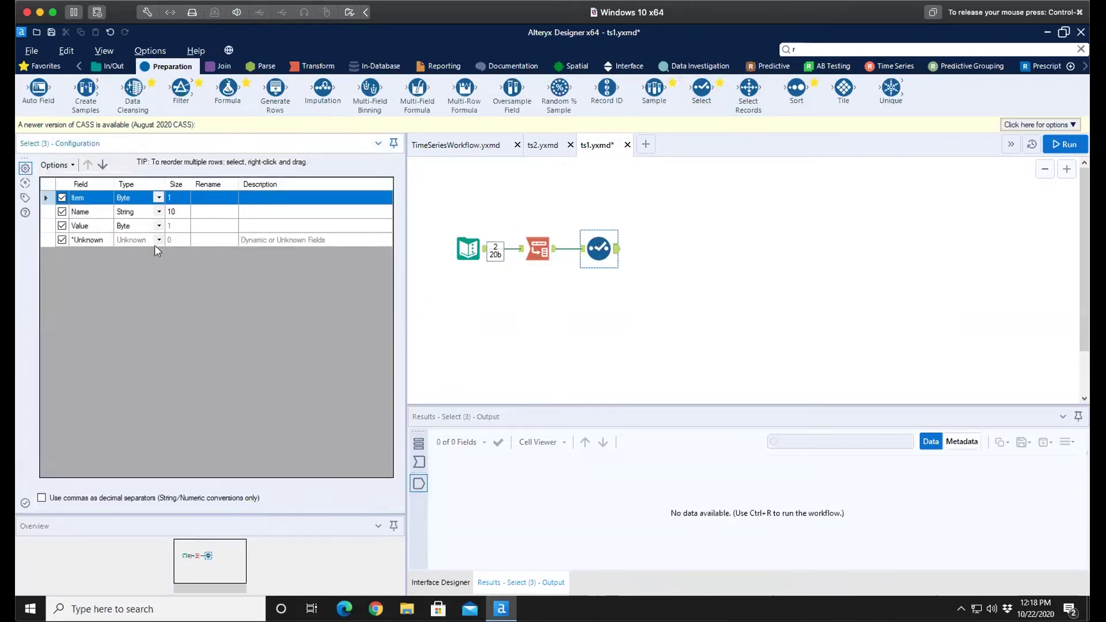
{"action": "left_click", "coordinate": [213, 212]}
{"action": "type", "text": "Da"}
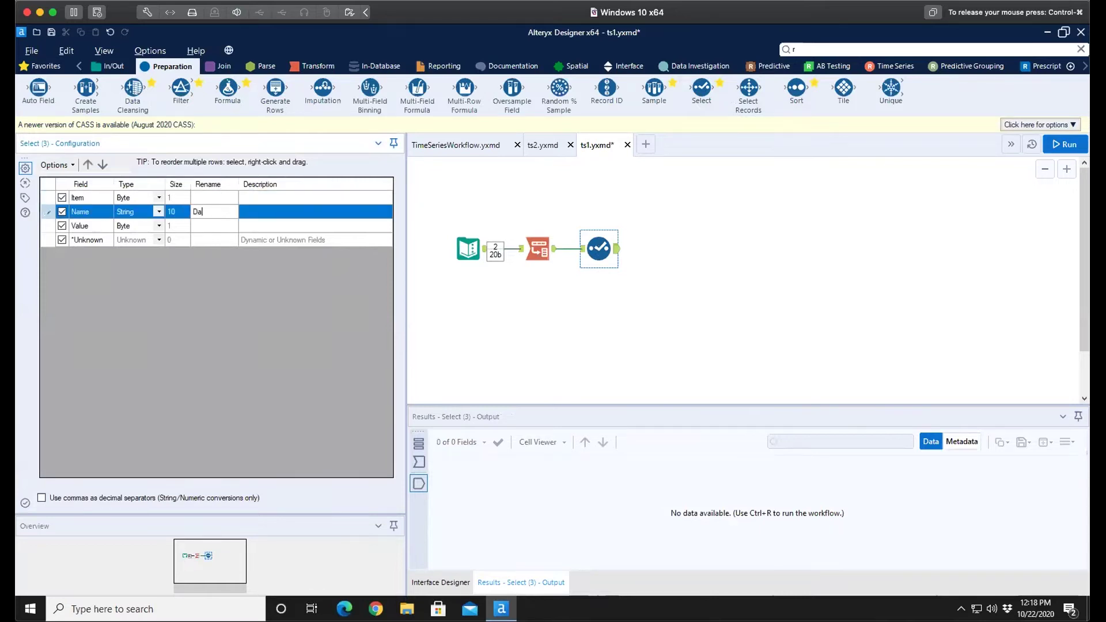
{"action": "type", "text": "te"}
{"action": "left_click", "coordinate": [159, 212]}
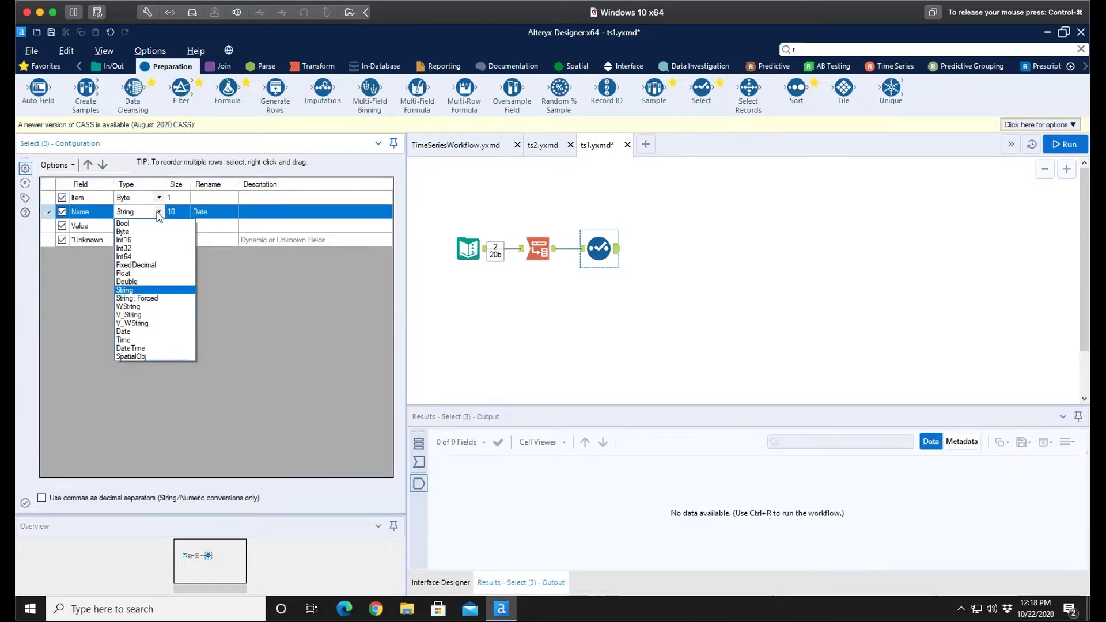
{"action": "left_click", "coordinate": [161, 332]}
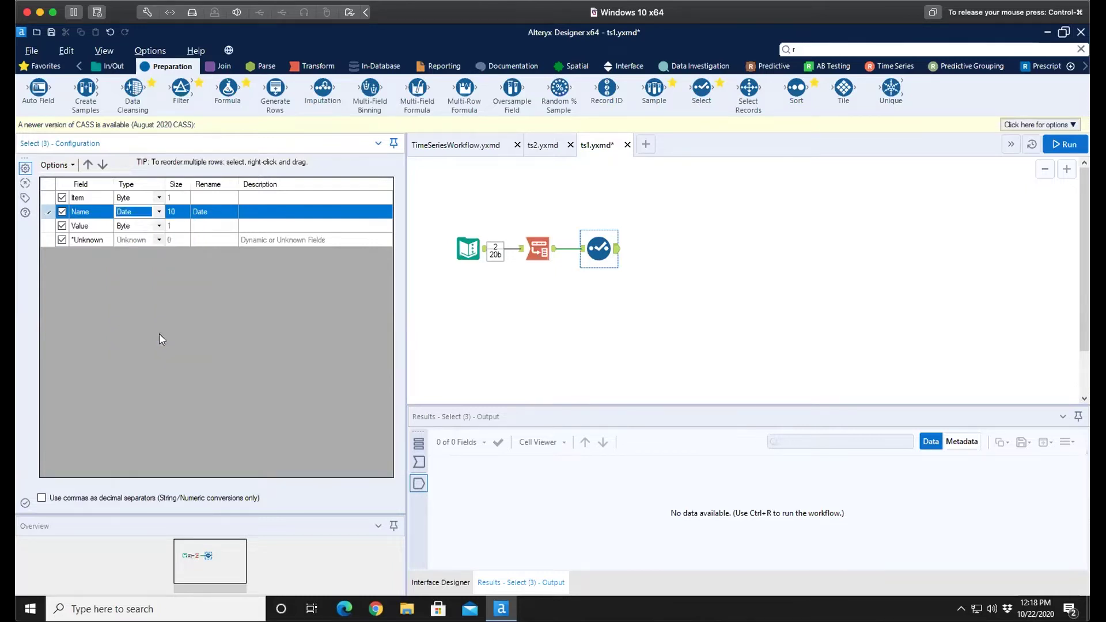
Step: Rename the Value field to Score in the Select tool and run the workflow
{"action": "left_click", "coordinate": [208, 226]}
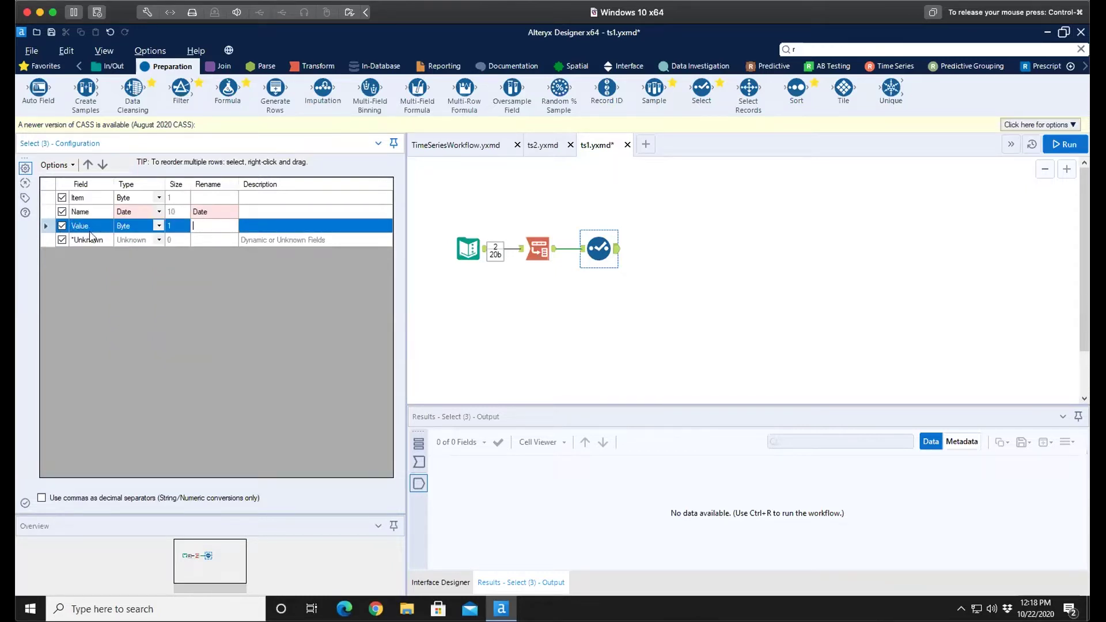
{"action": "type", "text": "Score"}
{"action": "left_click", "coordinate": [1063, 144]}
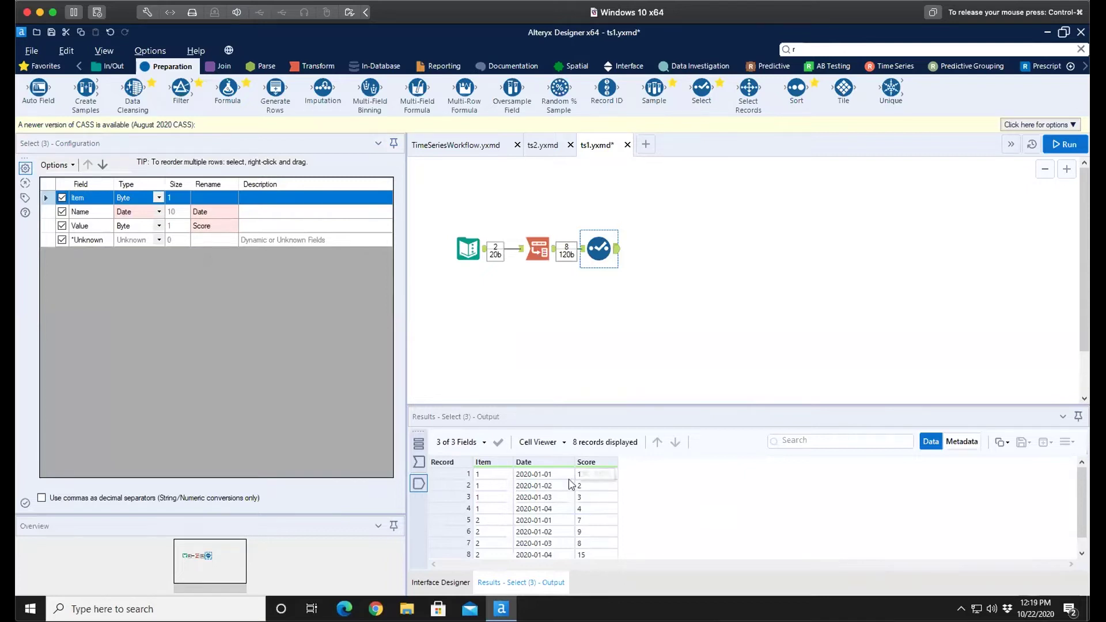
Step: Review the Transpose tool's configuration and output alongside the original Text Input data
{"action": "left_click", "coordinate": [539, 249]}
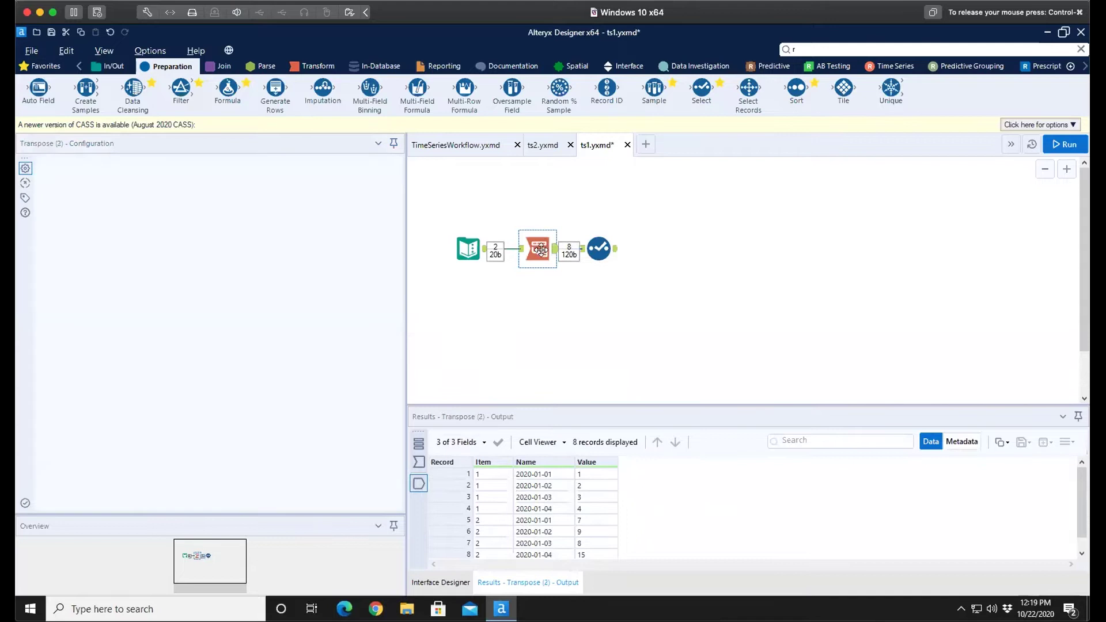
{"action": "left_click", "coordinate": [468, 248]}
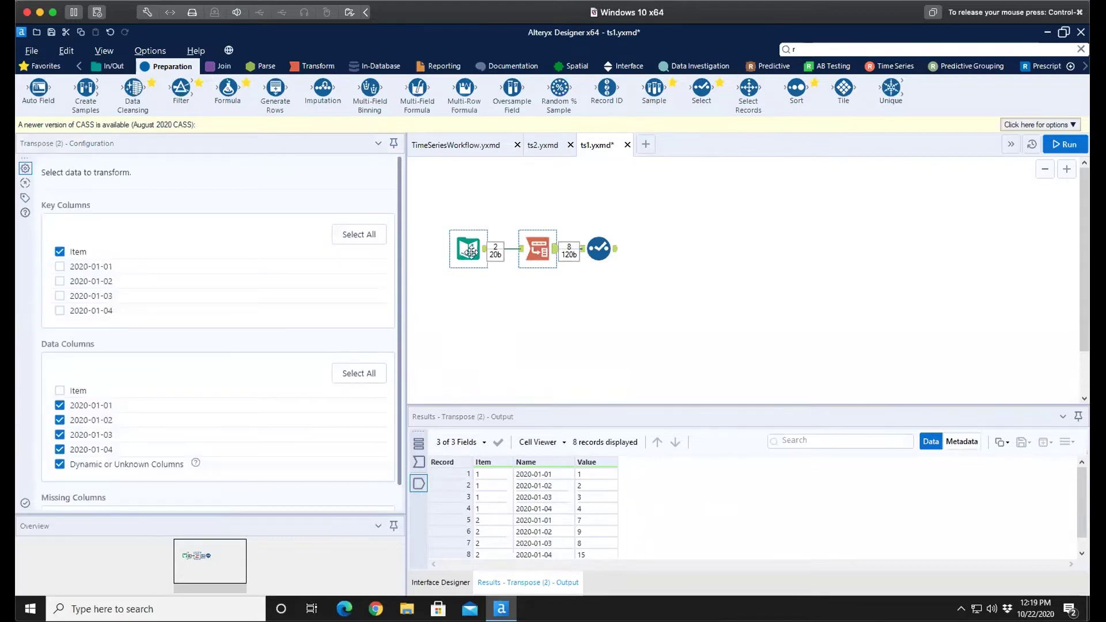
{"action": "left_click", "coordinate": [534, 247]}
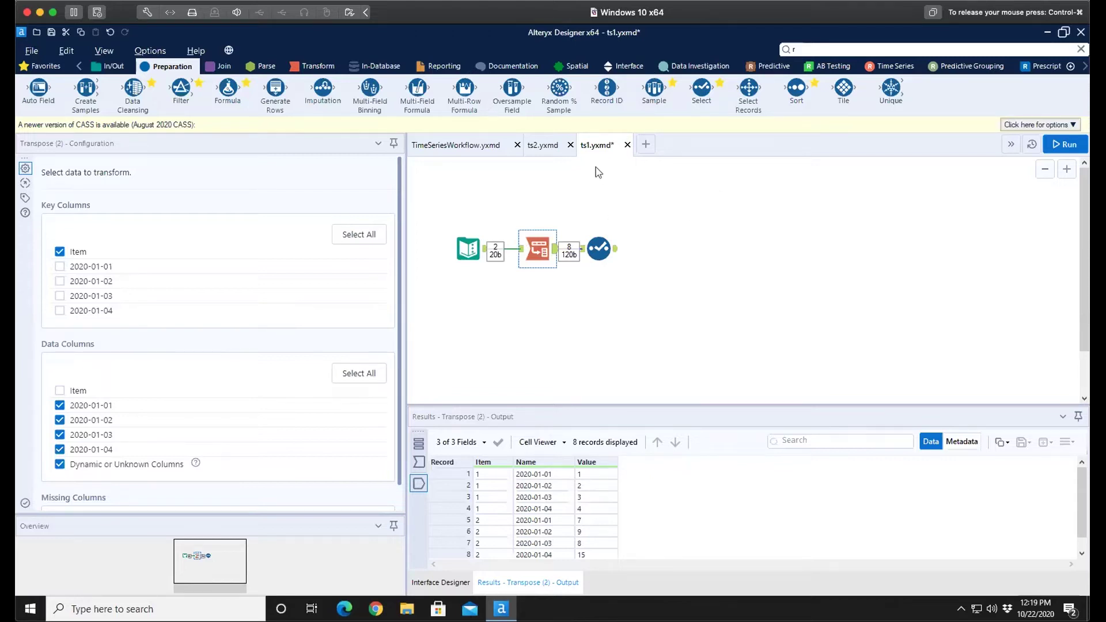
Step: Switch to the ts2.yxmd workflow and inspect the R tool's script and output
{"action": "left_click", "coordinate": [548, 147]}
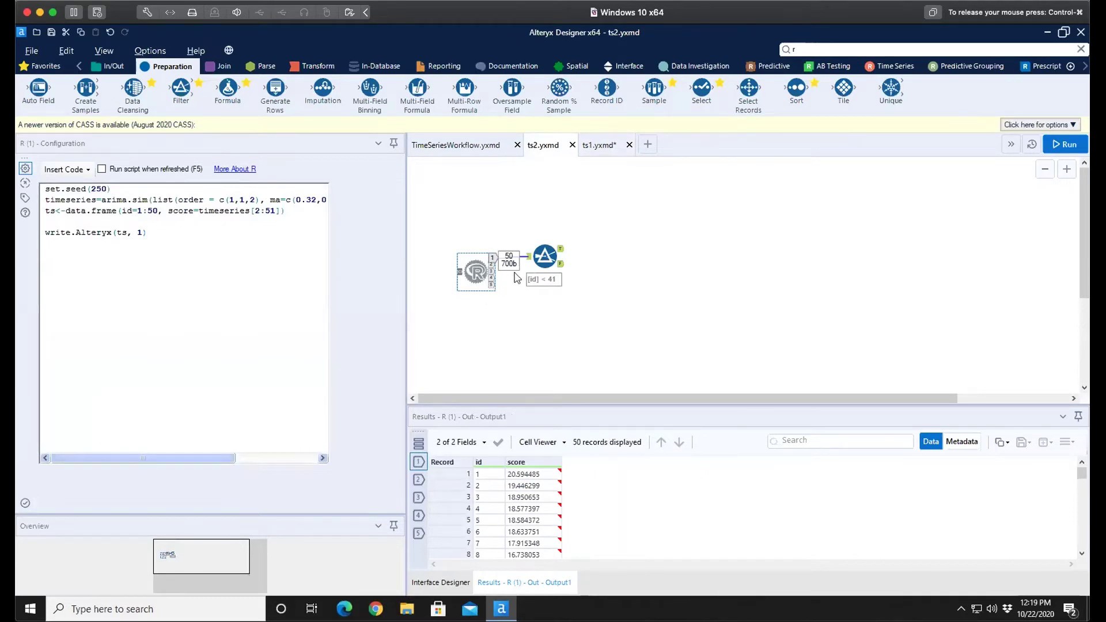
{"action": "left_click", "coordinate": [156, 236]}
{"action": "key", "text": "ctrl+a"}
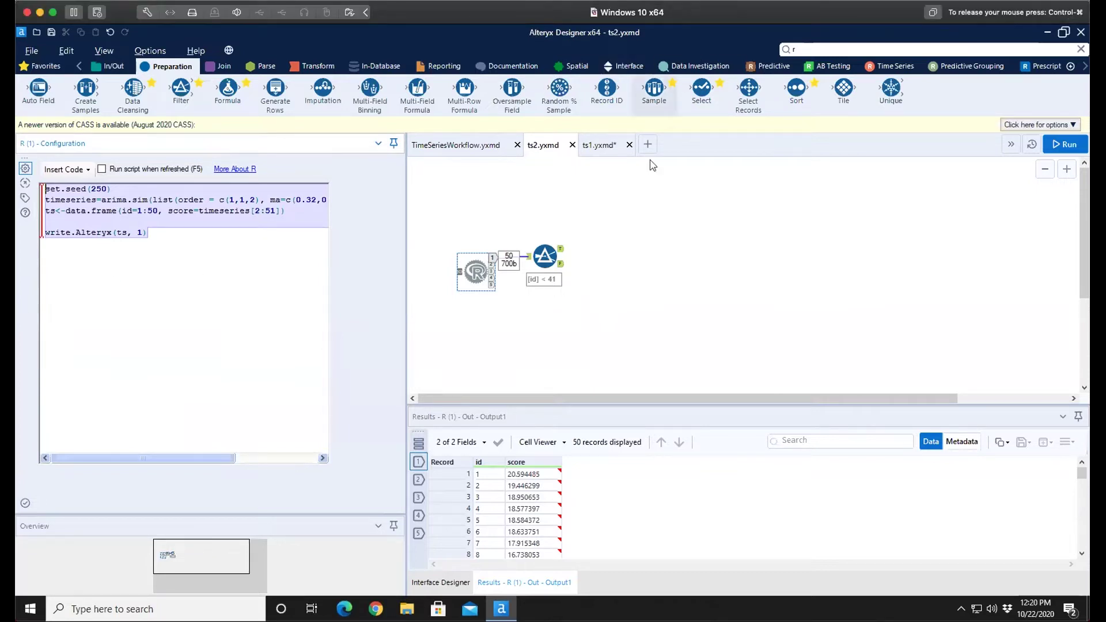
{"action": "left_click", "coordinate": [660, 374]}
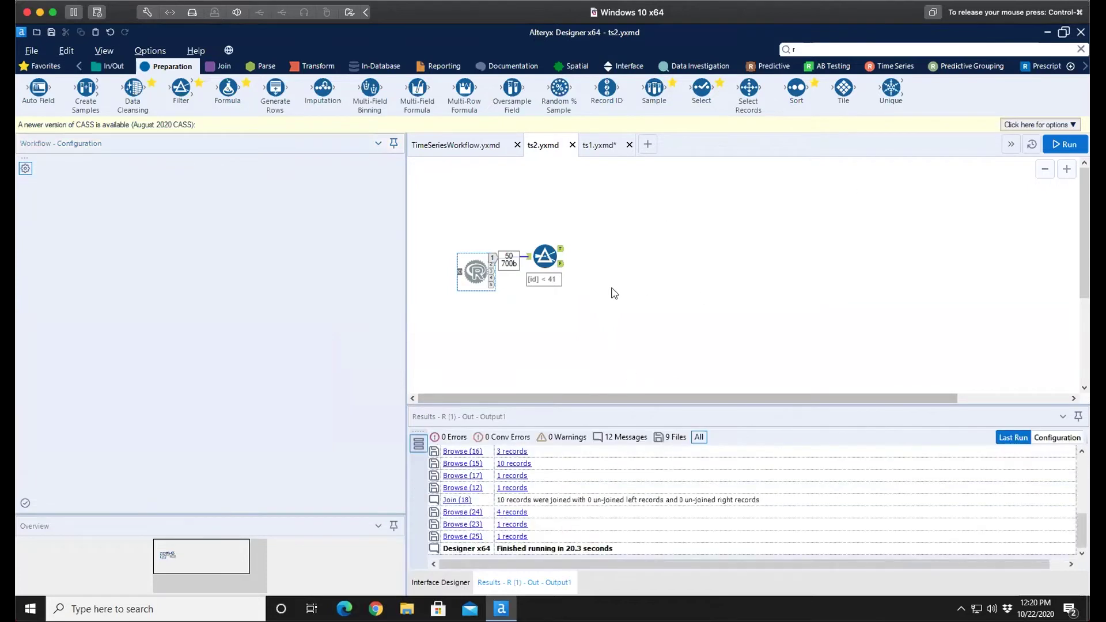
{"action": "left_click", "coordinate": [505, 260]}
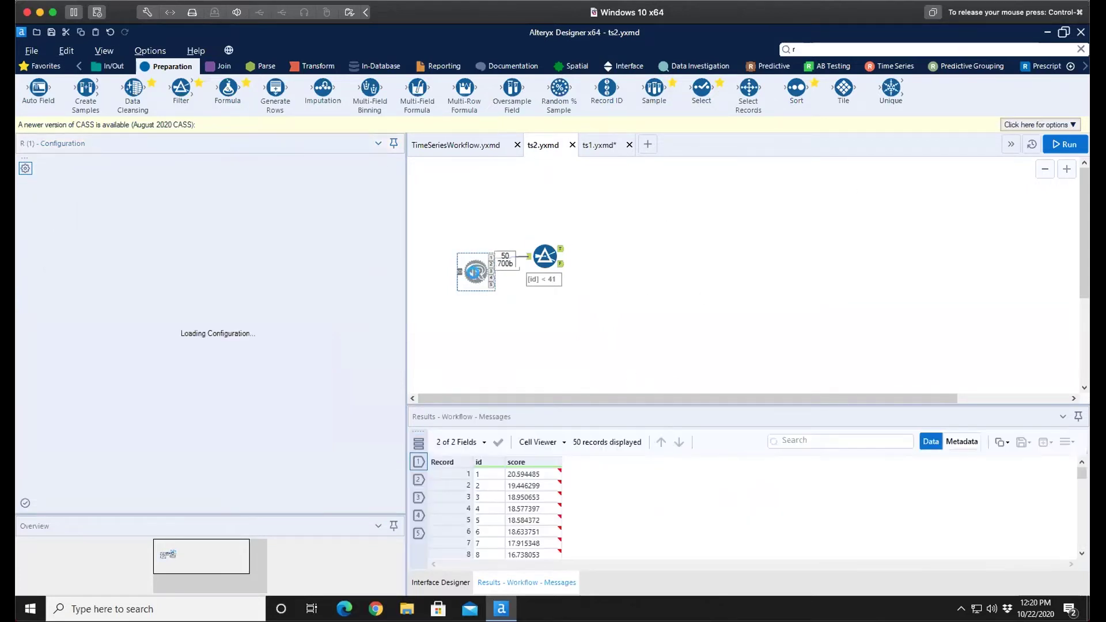
Step: Find the R tool in the tool library, place a second one on the canvas, and delete it again
{"action": "left_click", "coordinate": [1085, 67]}
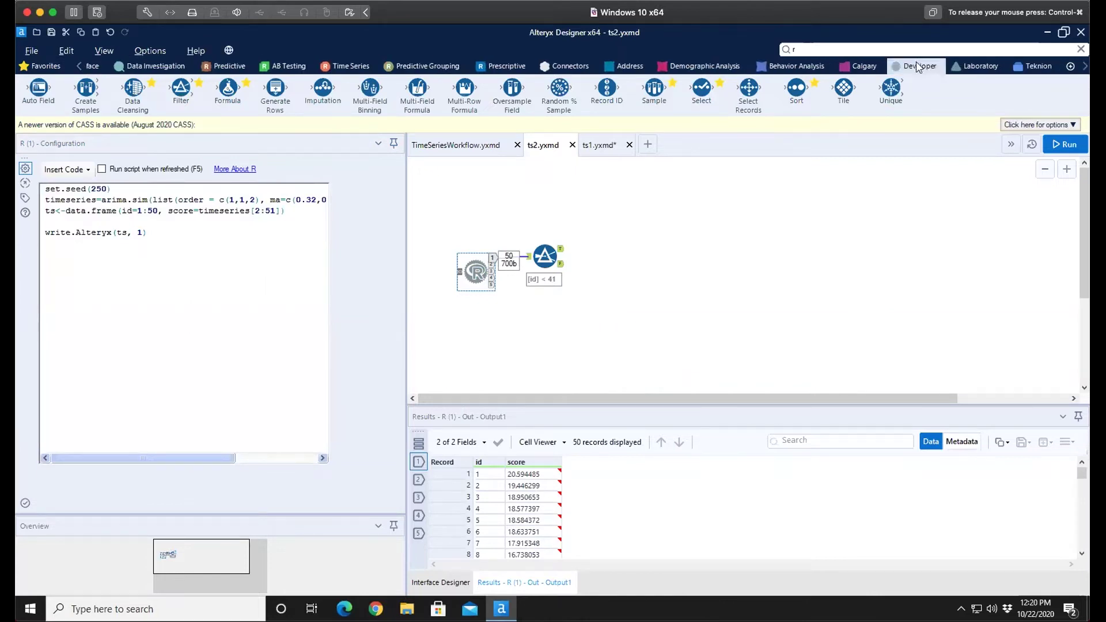
{"action": "left_click", "coordinate": [909, 67]}
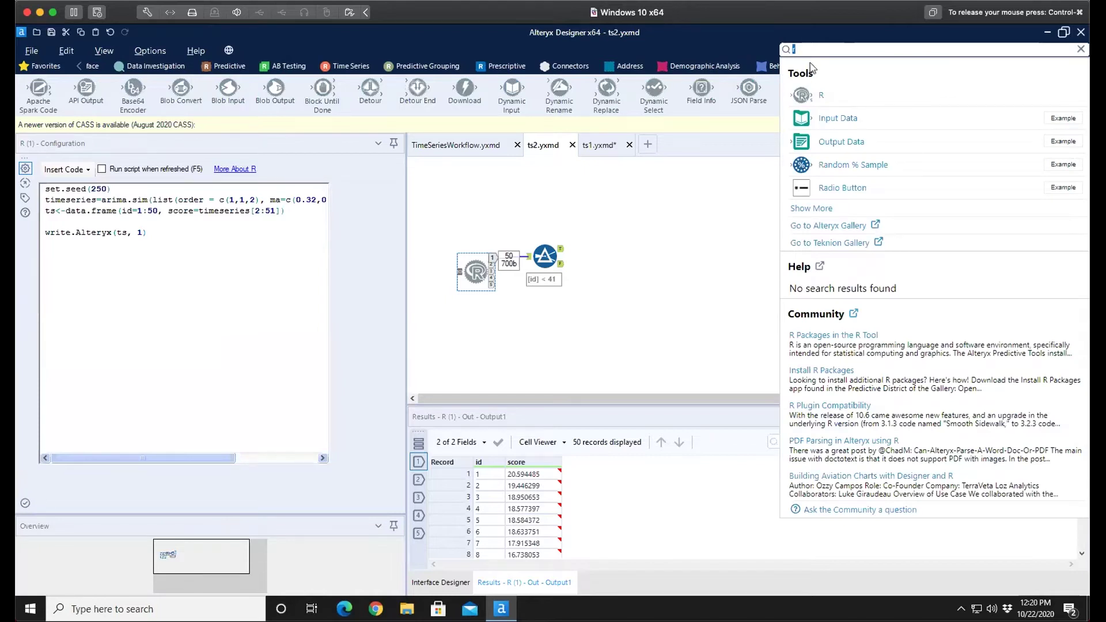
{"action": "left_click_drag", "start_coordinate": [803, 95], "coordinate": [688, 254]}
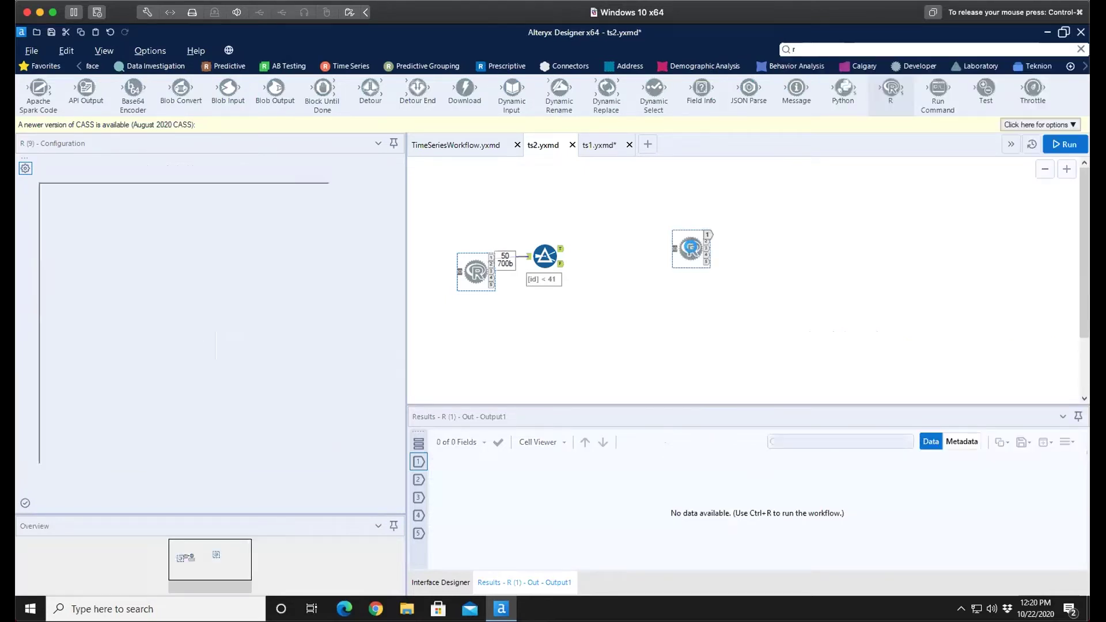
{"action": "right_click", "coordinate": [698, 248]}
{"action": "key", "text": "Escape"}
{"action": "right_click", "coordinate": [690, 248]}
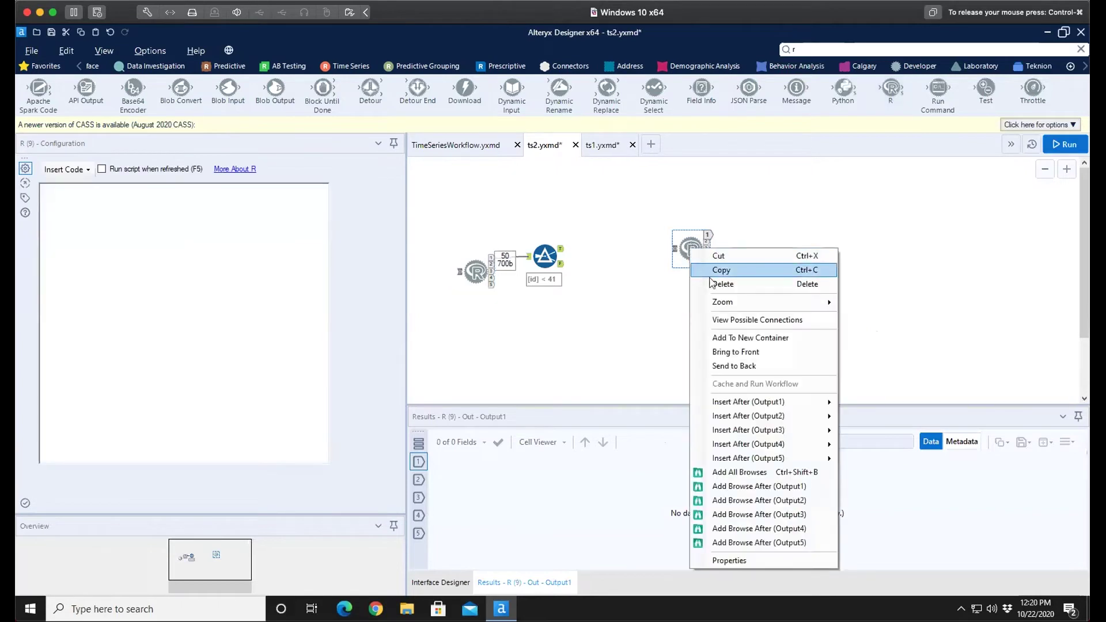
{"action": "left_click", "coordinate": [690, 271]}
{"action": "key", "text": "Delete"}
Step: Examine the existing R tool's script line by line, covering the seed, ARIMA simulation arguments and data frame, and check its output records
{"action": "left_click", "coordinate": [531, 273]}
{"action": "left_click", "coordinate": [477, 272]}
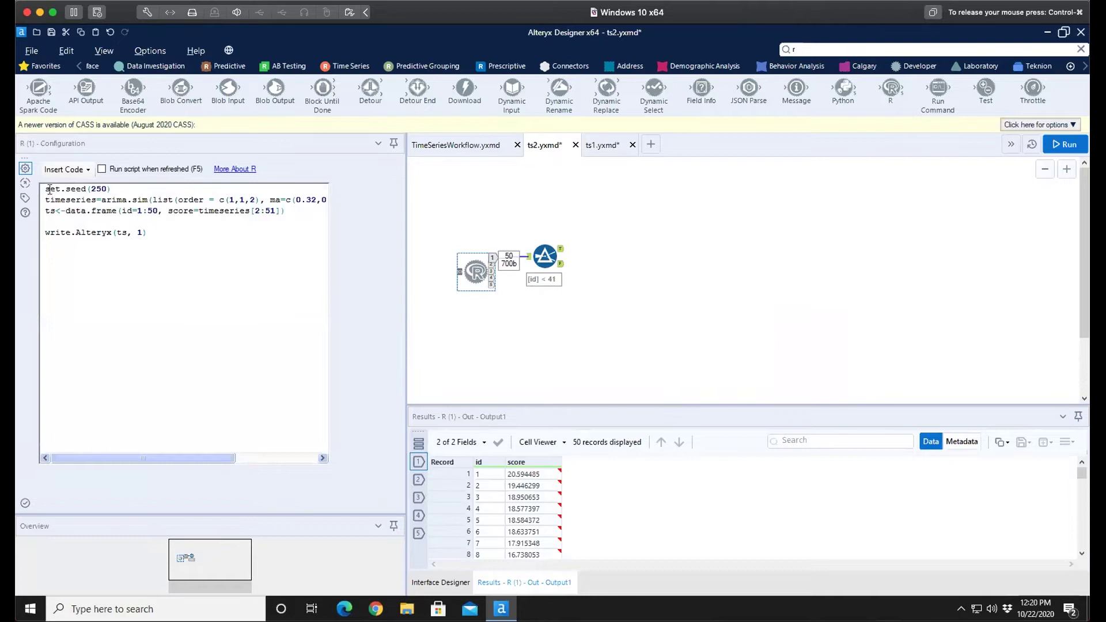
{"action": "left_click_drag", "start_coordinate": [45, 188], "coordinate": [113, 188]}
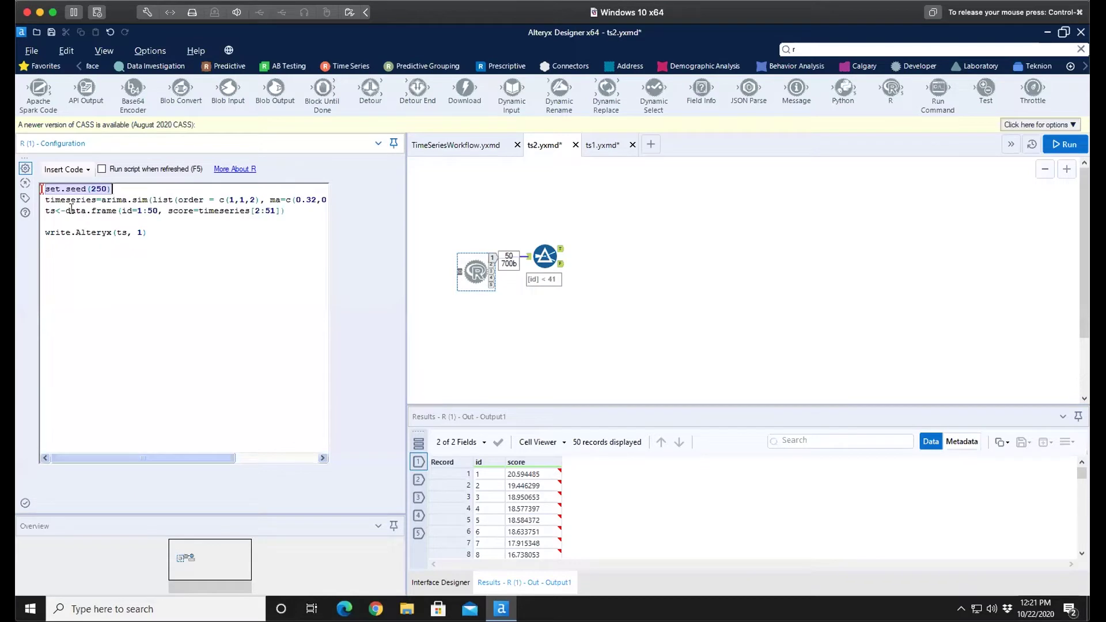
{"action": "left_click_drag", "start_coordinate": [46, 201], "coordinate": [154, 202]}
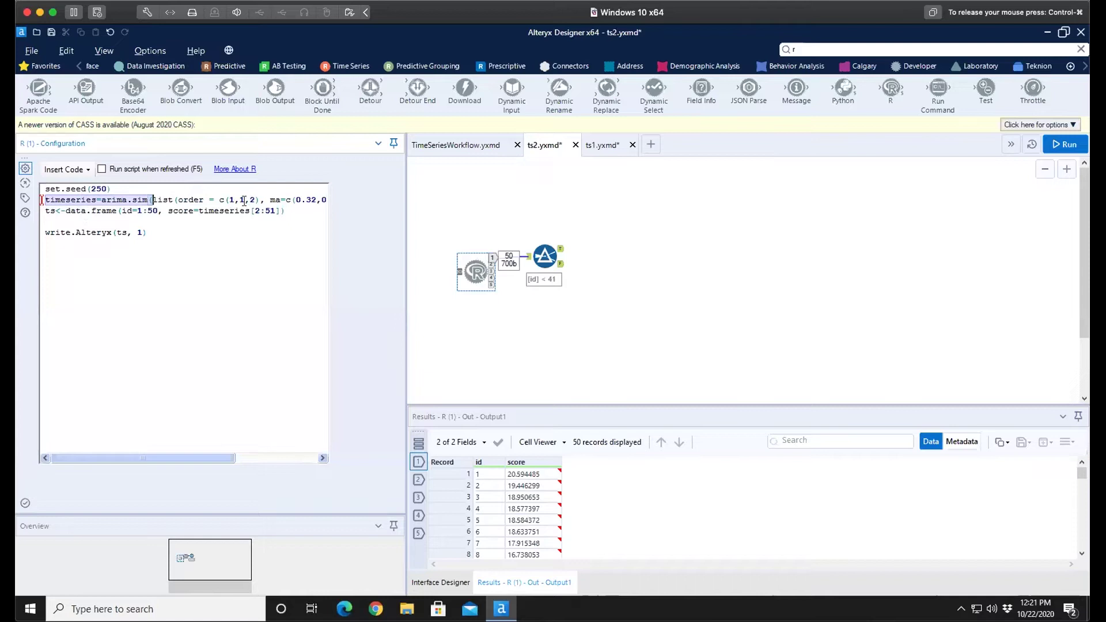
{"action": "left_click_drag", "start_coordinate": [229, 201], "coordinate": [255, 200]}
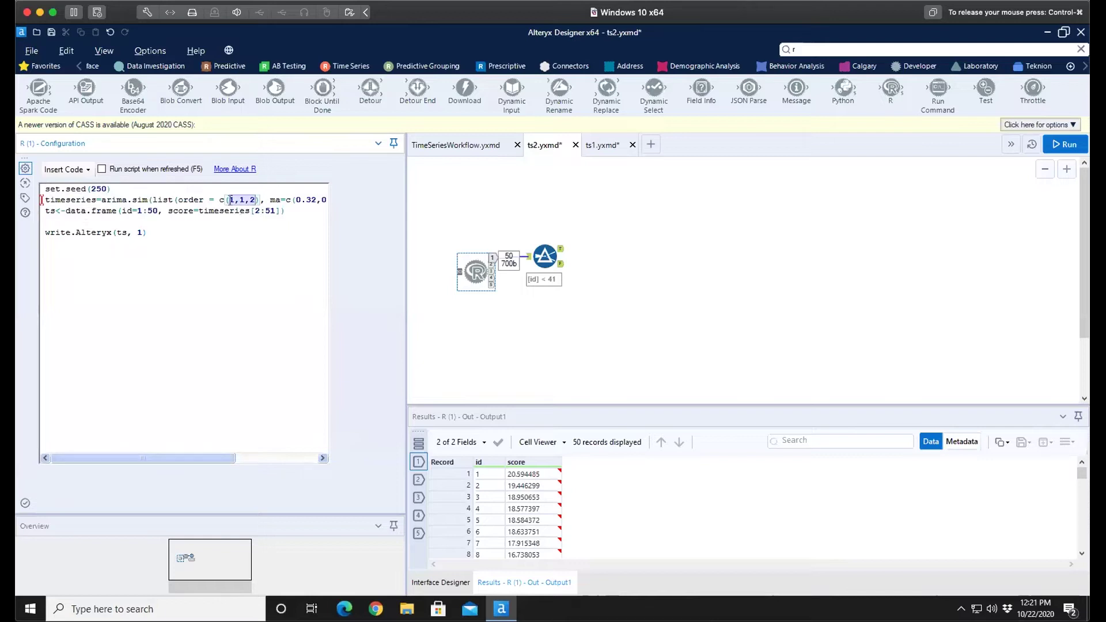
{"action": "left_click_drag", "start_coordinate": [168, 459], "coordinate": [280, 461]}
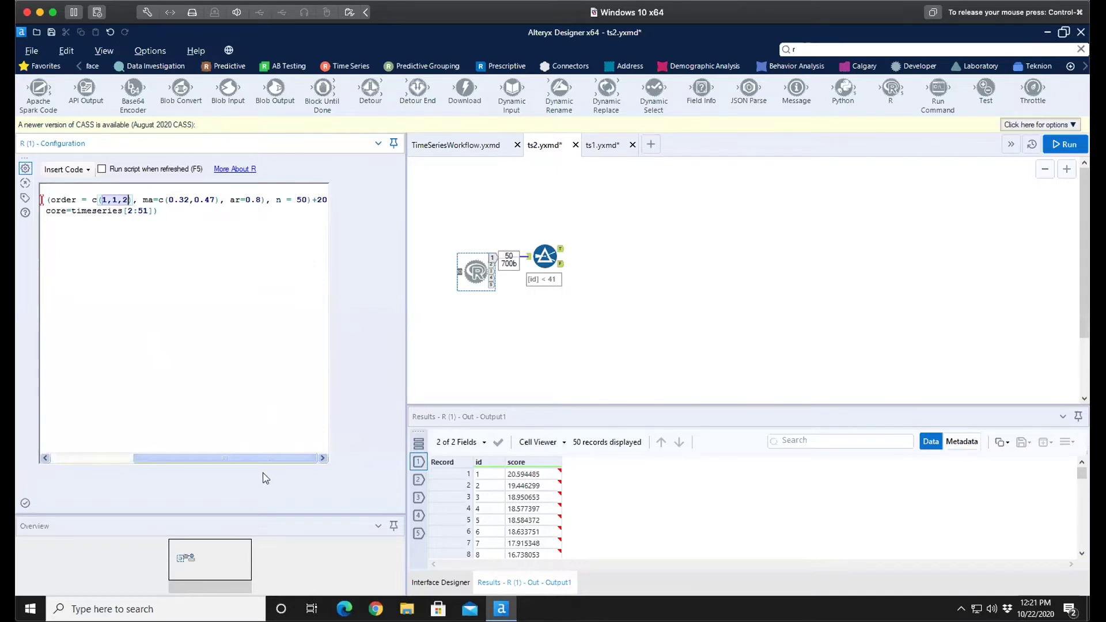
{"action": "left_click_drag", "start_coordinate": [257, 462], "coordinate": [123, 463]}
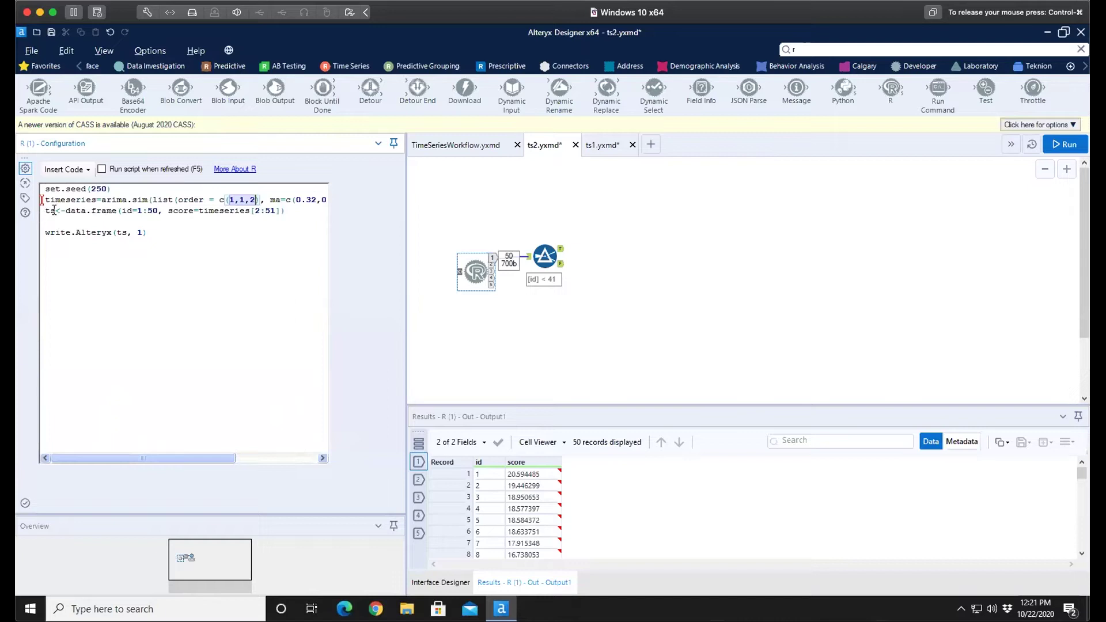
{"action": "left_click", "coordinate": [74, 213]}
{"action": "mouse_move", "coordinate": [1081, 474]}
{"action": "left_mouse_down"}
{"action": "mouse_move", "coordinate": [1088, 552]}
{"action": "mouse_move", "coordinate": [1086, 469]}
{"action": "left_mouse_up"}
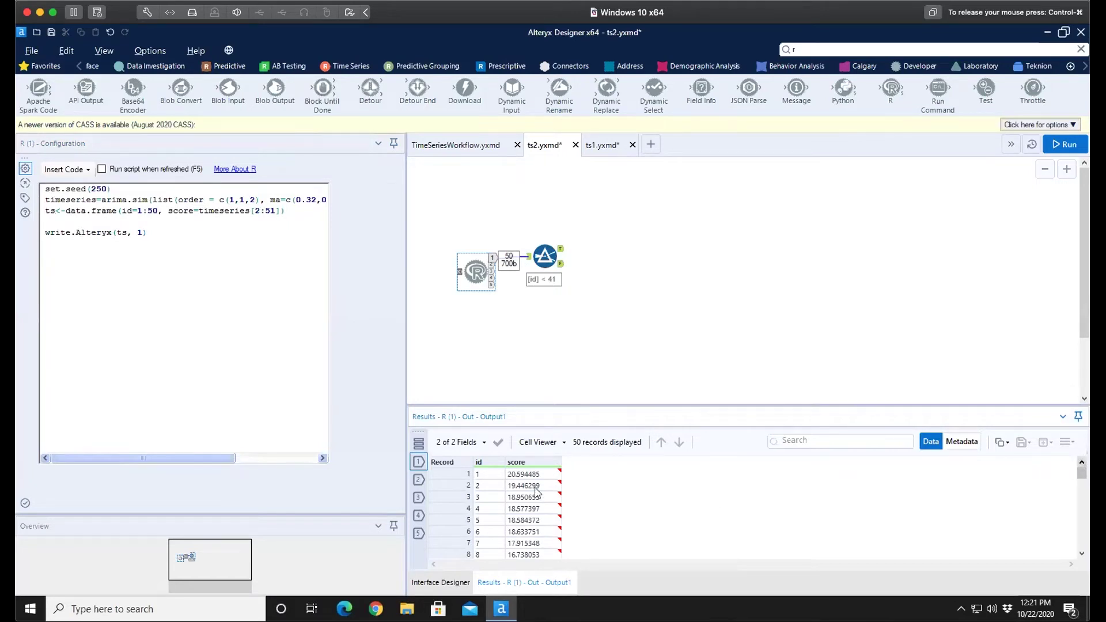
Step: Inspect the Filter tool's id < 41 condition and compare the records in its True and False outputs
{"action": "left_click", "coordinate": [545, 256]}
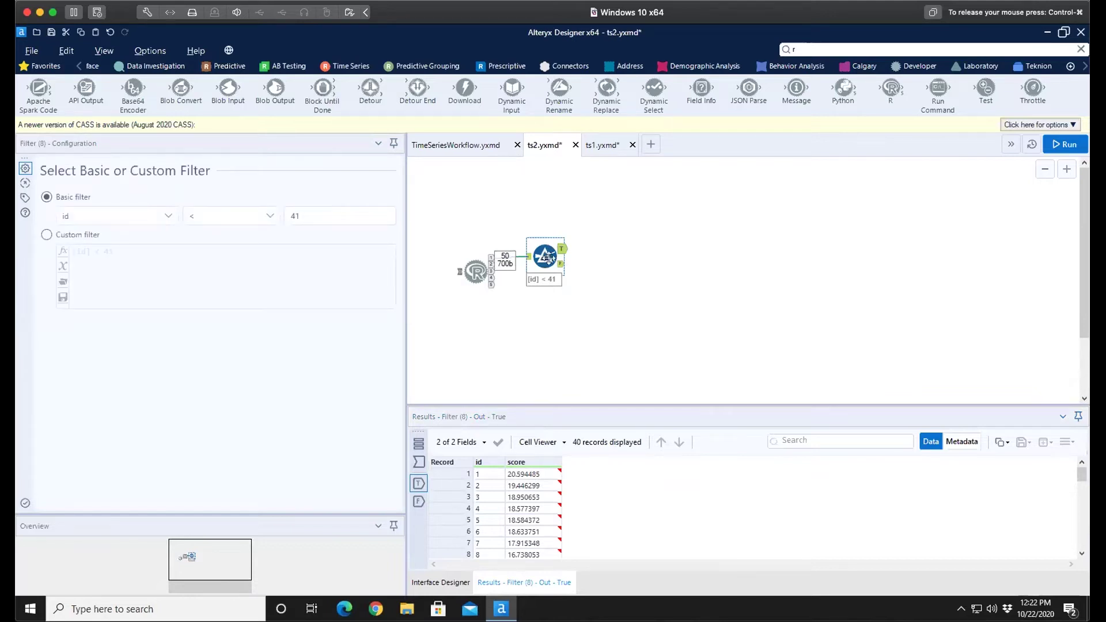
{"action": "mouse_move", "coordinate": [566, 521]}
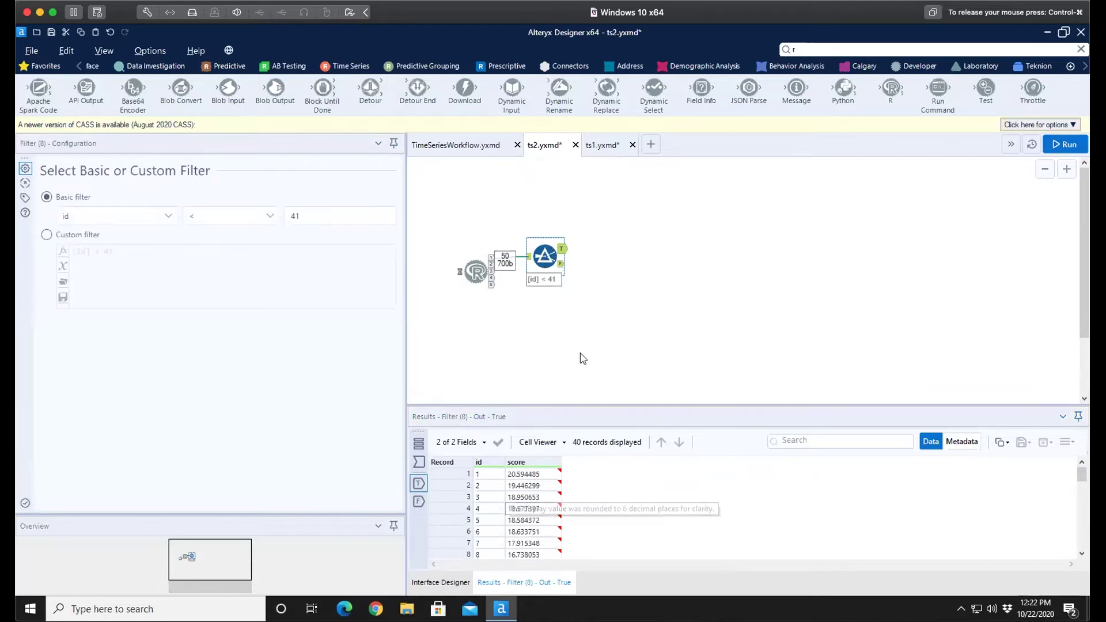
{"action": "left_click", "coordinate": [562, 265]}
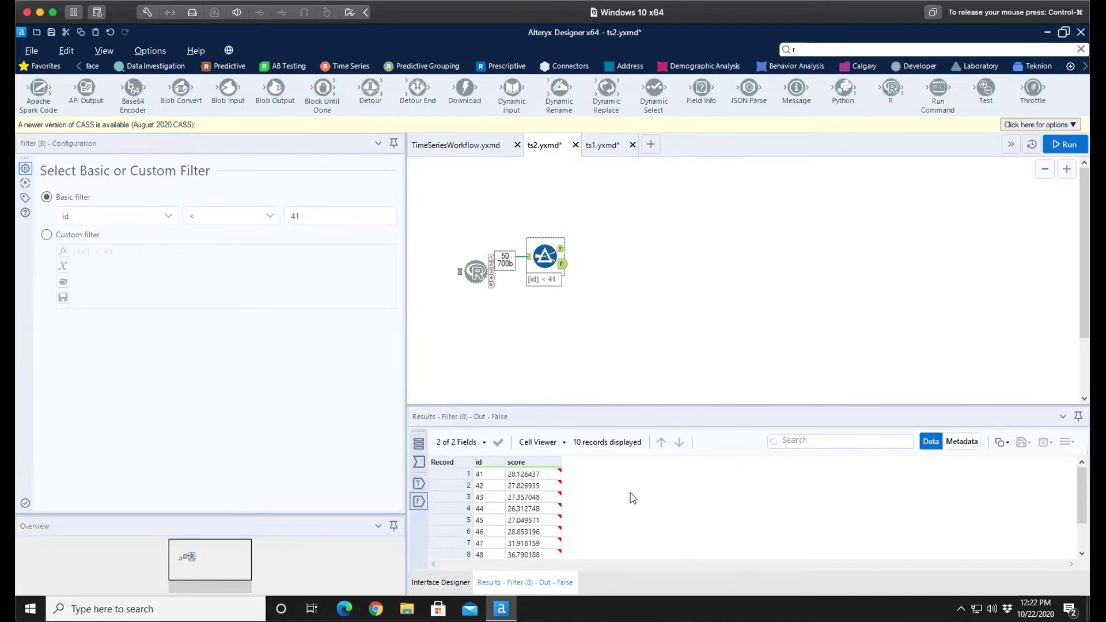
{"action": "left_click_drag", "start_coordinate": [1082, 510], "coordinate": [1087, 475]}
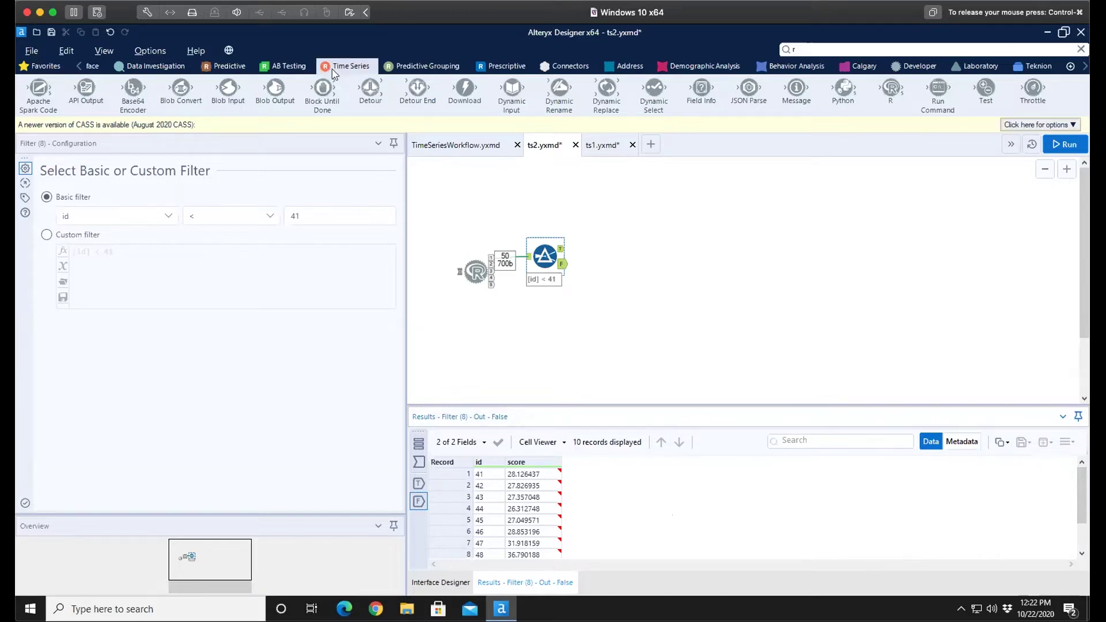
Step: Try a Create Samples tool on the R tool's first output as an alternative to the Filter, and delete it again
{"action": "left_click", "coordinate": [79, 67]}
{"action": "left_click", "coordinate": [79, 66]}
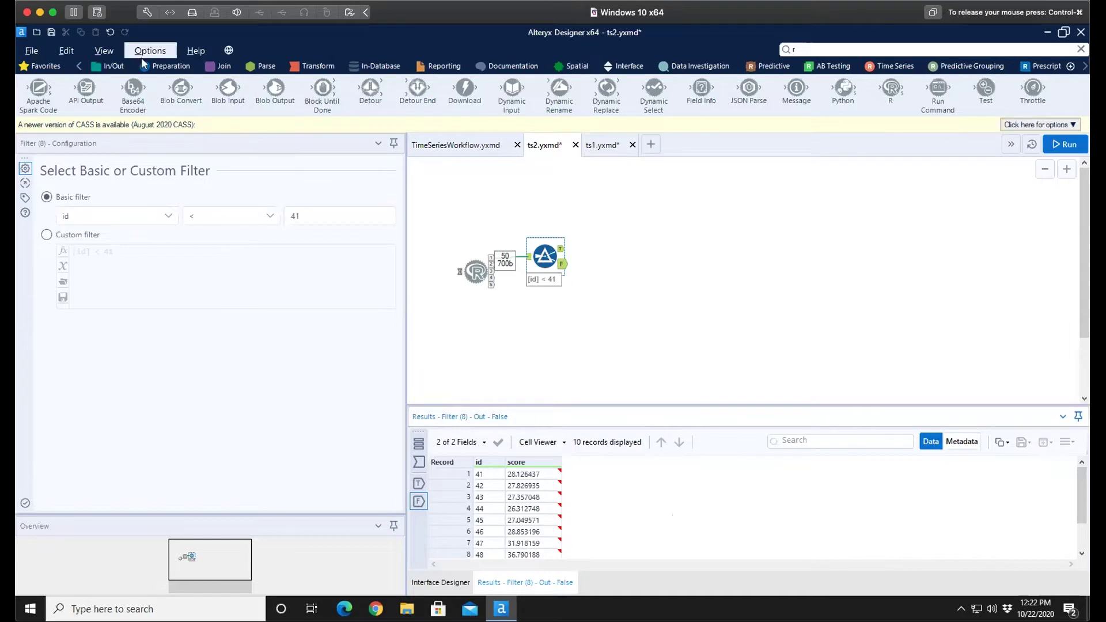
{"action": "left_click", "coordinate": [171, 66]}
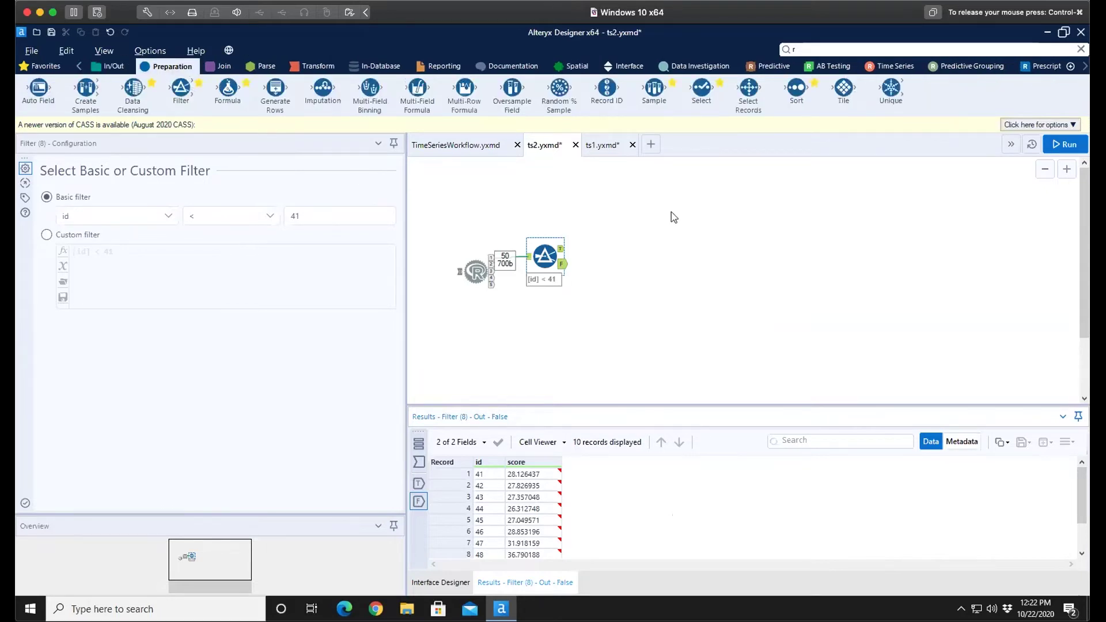
{"action": "left_click_drag", "start_coordinate": [85, 88], "coordinate": [567, 341]}
{"action": "left_click_drag", "start_coordinate": [493, 261], "coordinate": [544, 310]}
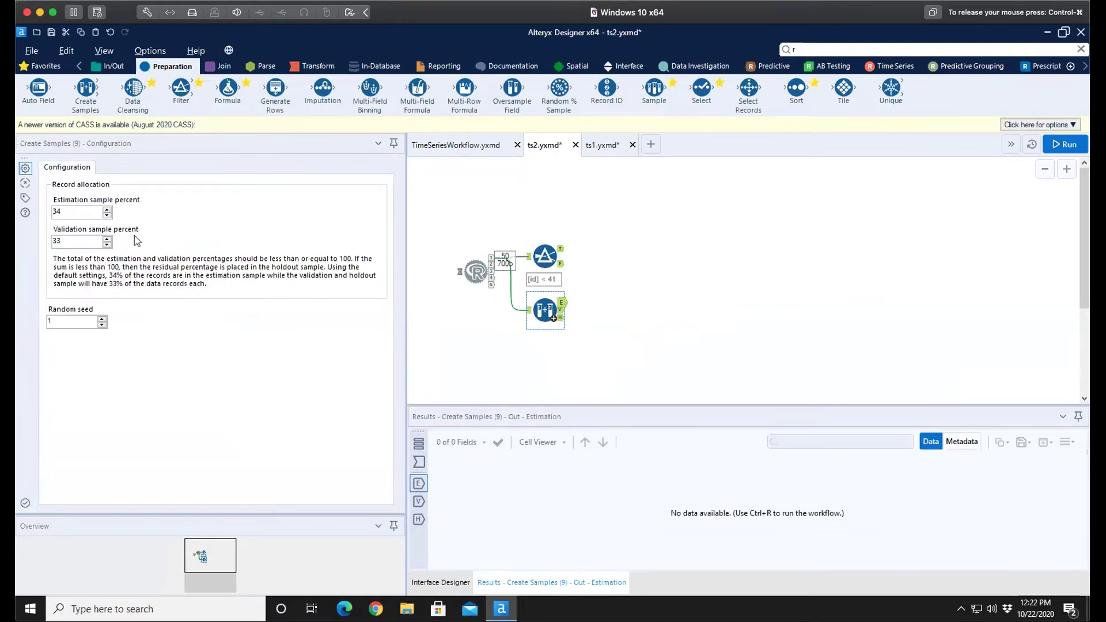
{"action": "left_click", "coordinate": [545, 256], "text": "ctrl"}
{"action": "left_click", "coordinate": [545, 308]}
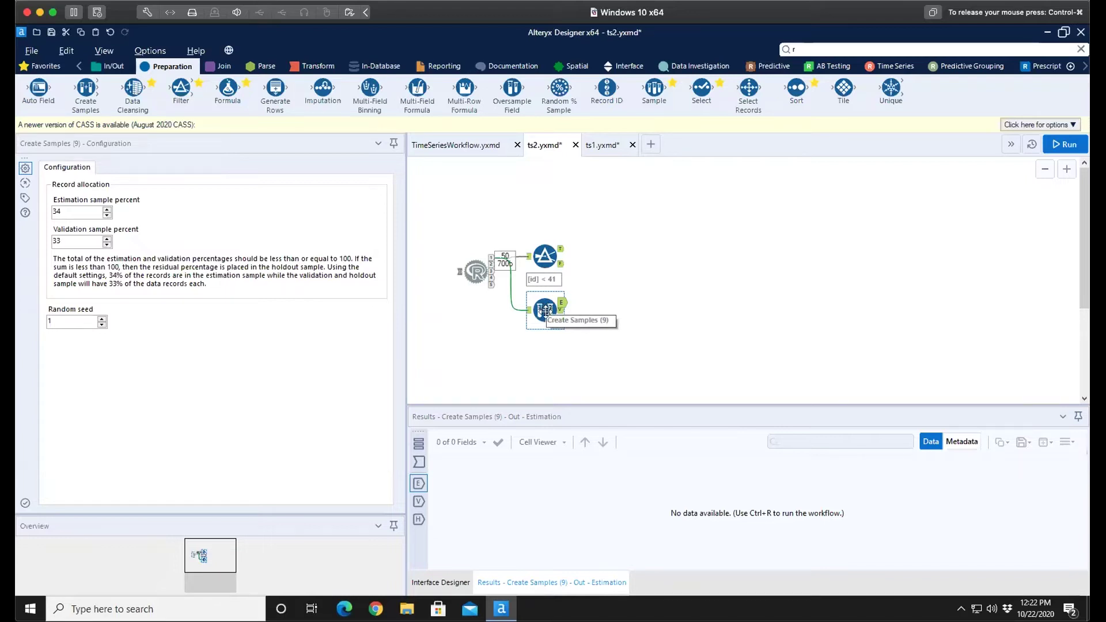
{"action": "right_click", "coordinate": [544, 311]}
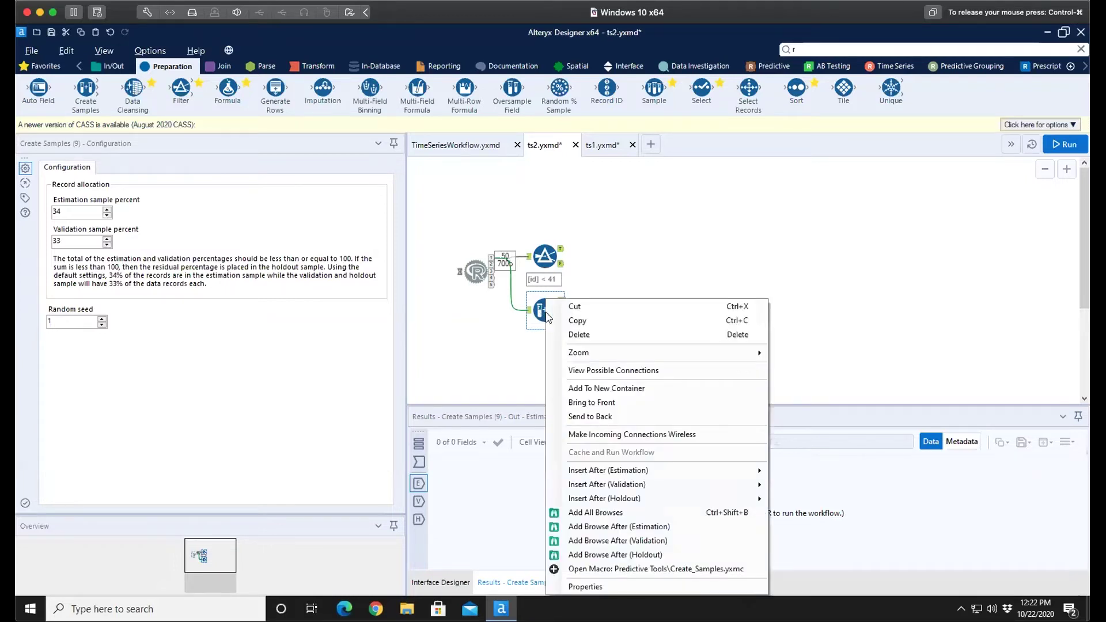
{"action": "left_click", "coordinate": [578, 335]}
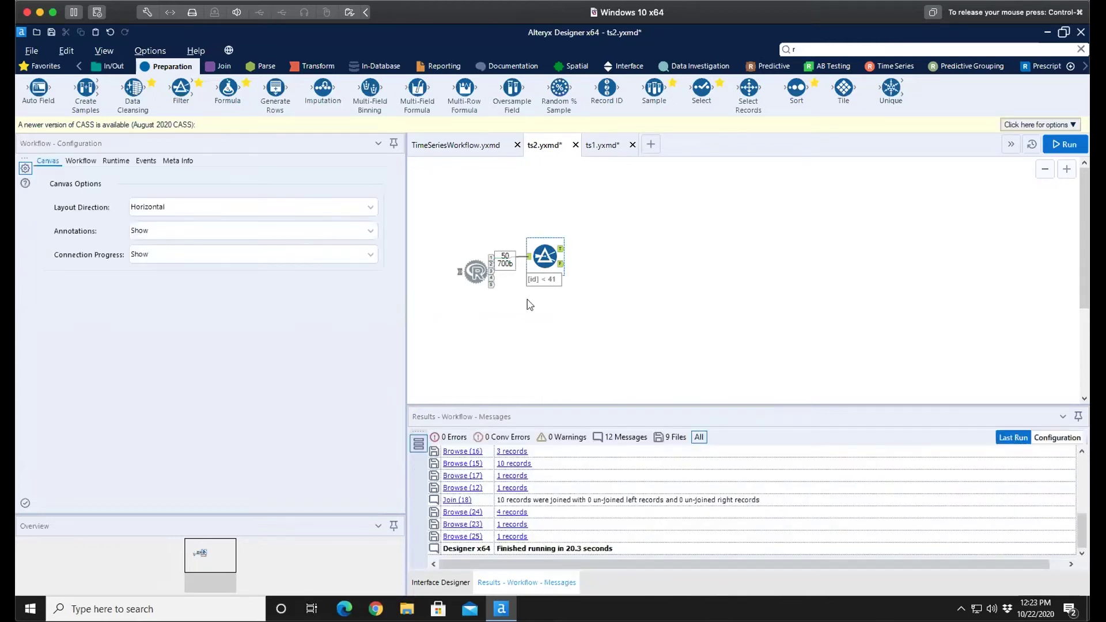
Step: Add a TS Plot tool connected to the Filter's True output
{"action": "left_click", "coordinate": [492, 281]}
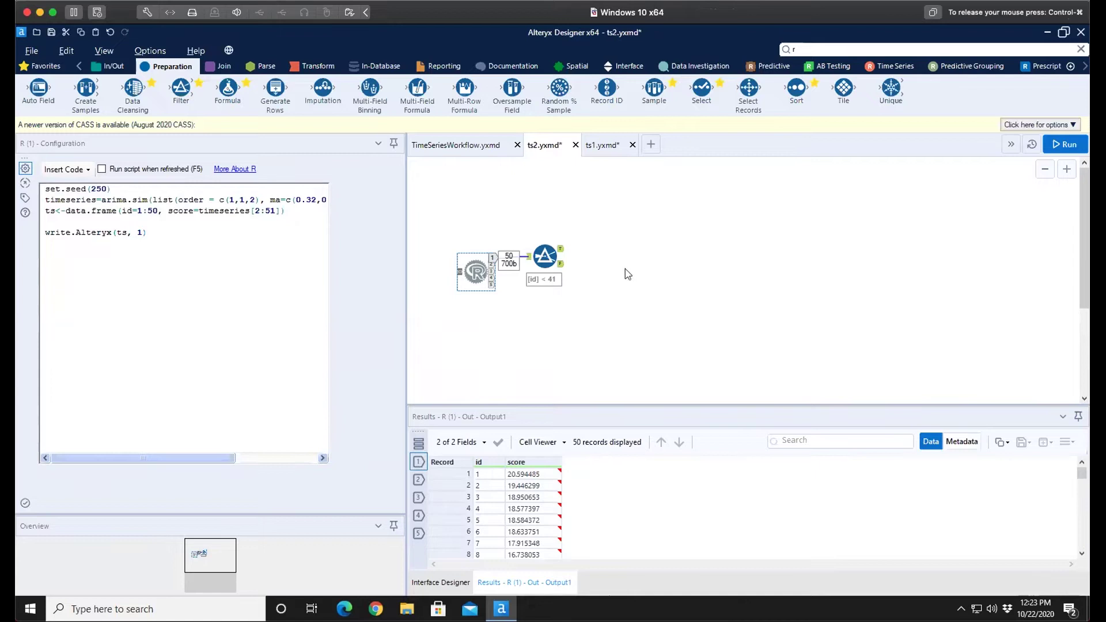
{"action": "left_click", "coordinate": [544, 256]}
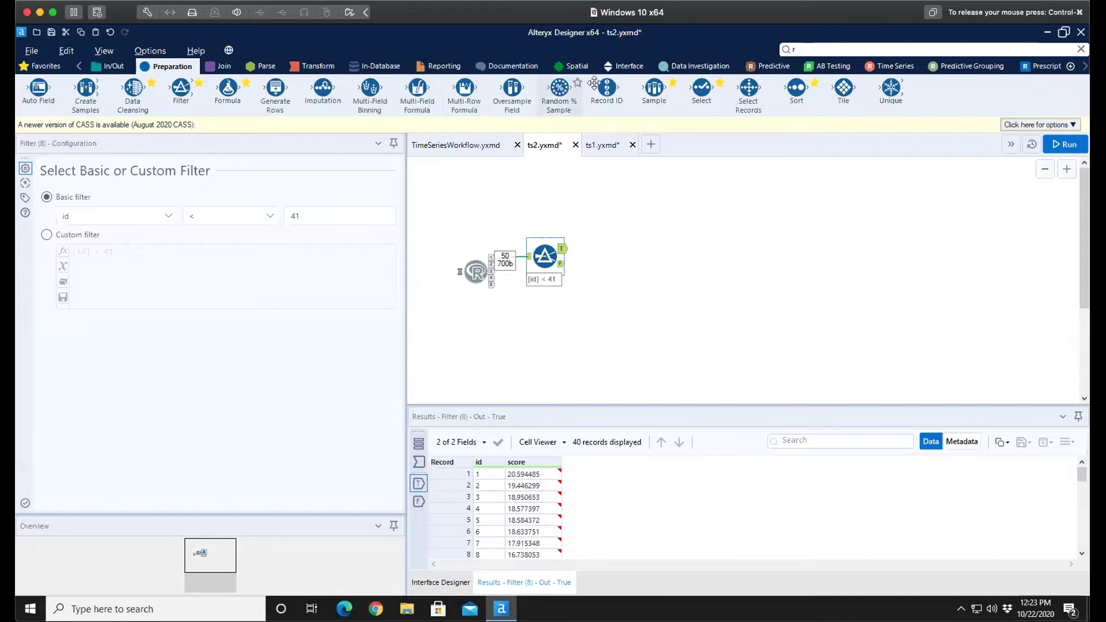
{"action": "left_click", "coordinate": [890, 70]}
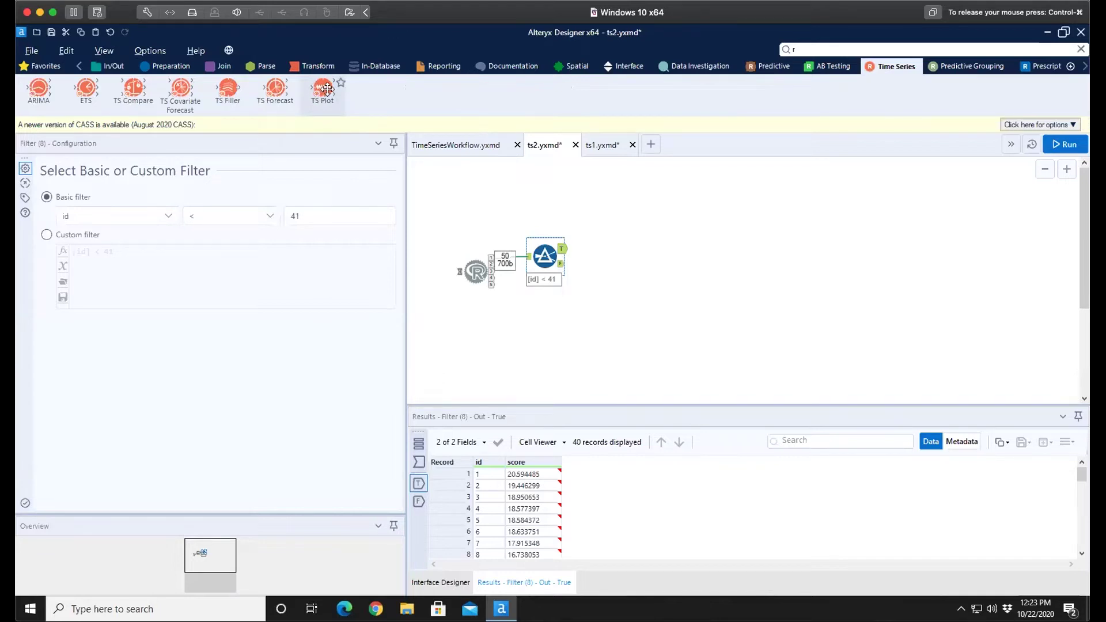
{"action": "left_click_drag", "start_coordinate": [327, 88], "coordinate": [611, 247]}
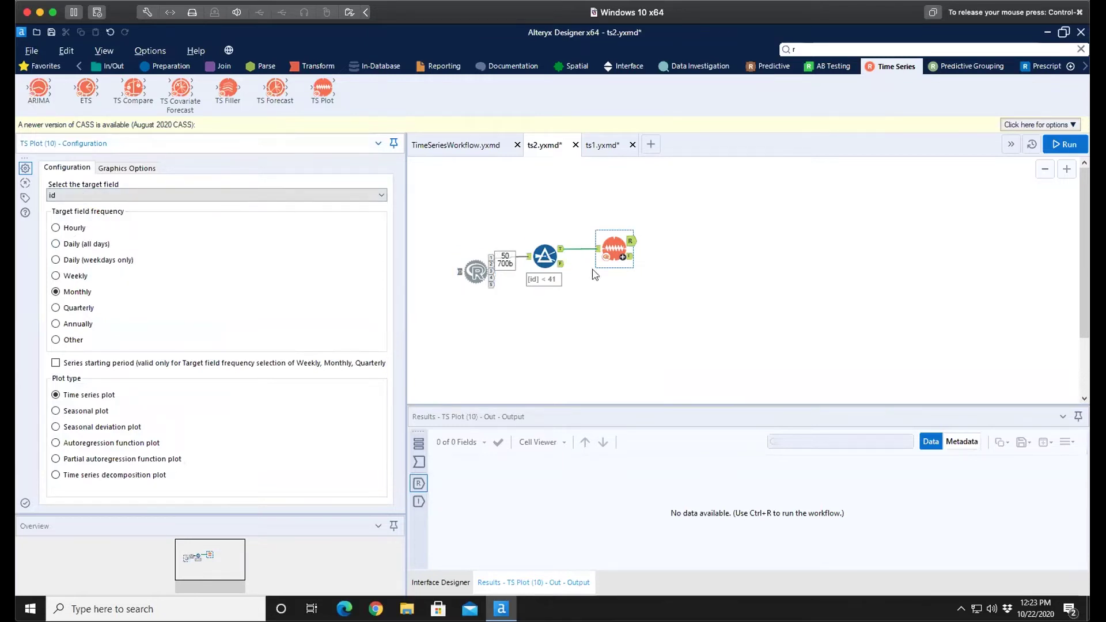
Step: Configure the TS Plot tool with score as the target field and a Daily (all days) frequency
{"action": "left_click", "coordinate": [561, 253]}
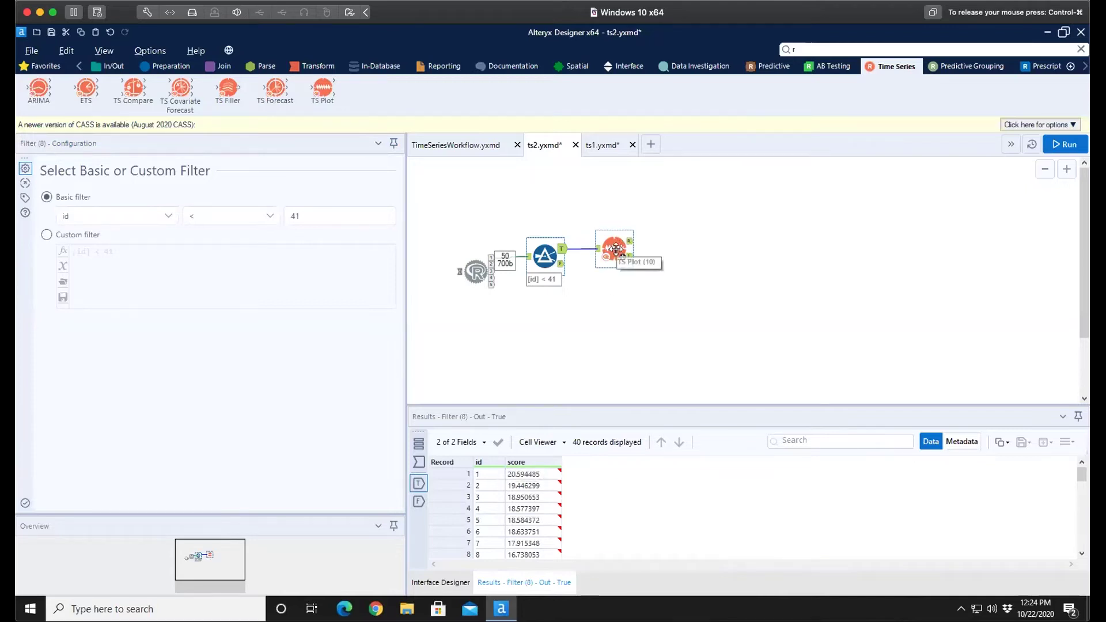
{"action": "left_click", "coordinate": [622, 256]}
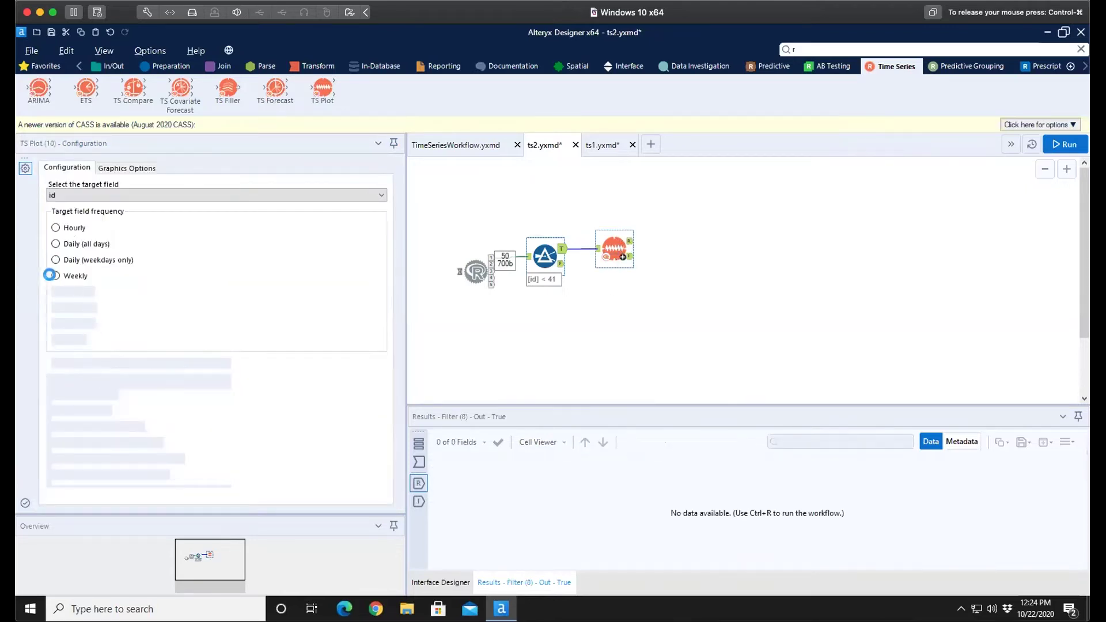
{"action": "left_click", "coordinate": [56, 244]}
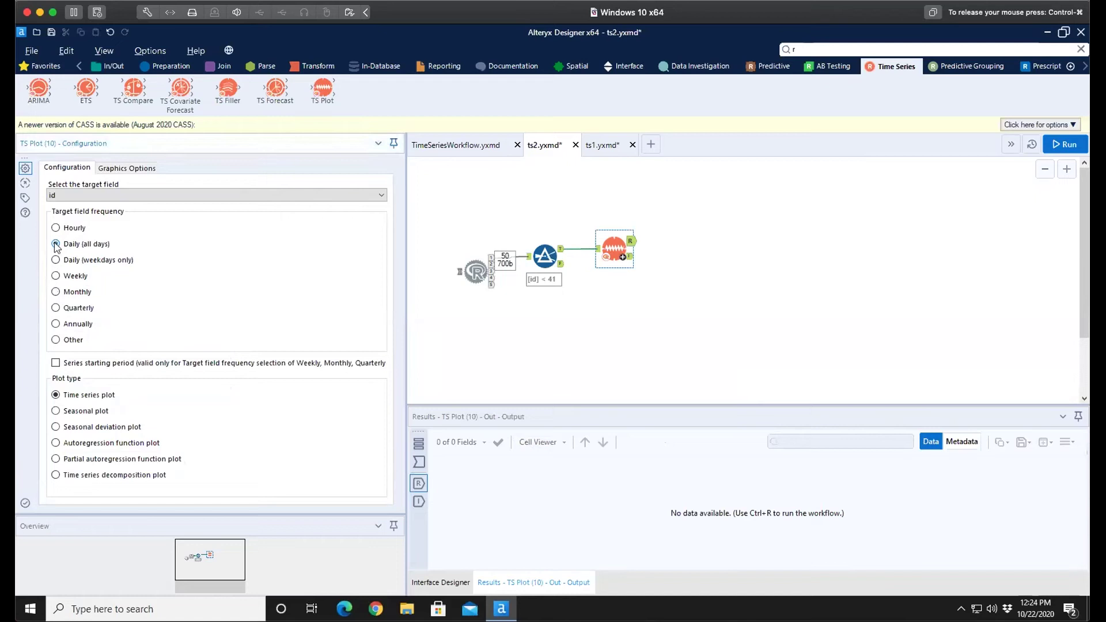
{"action": "left_click", "coordinate": [105, 199]}
{"action": "left_click", "coordinate": [97, 217]}
Step: Add Browse tools to all TS Plot outputs and run the workflow
{"action": "left_click", "coordinate": [614, 254]}
{"action": "right_click", "coordinate": [614, 254]}
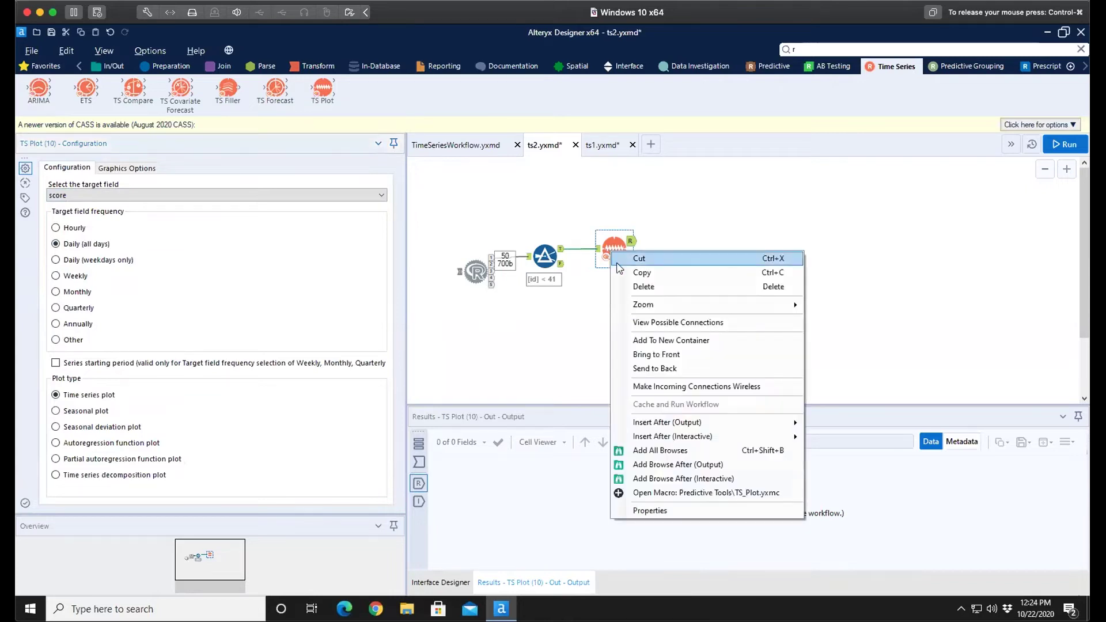
{"action": "left_click", "coordinate": [685, 450]}
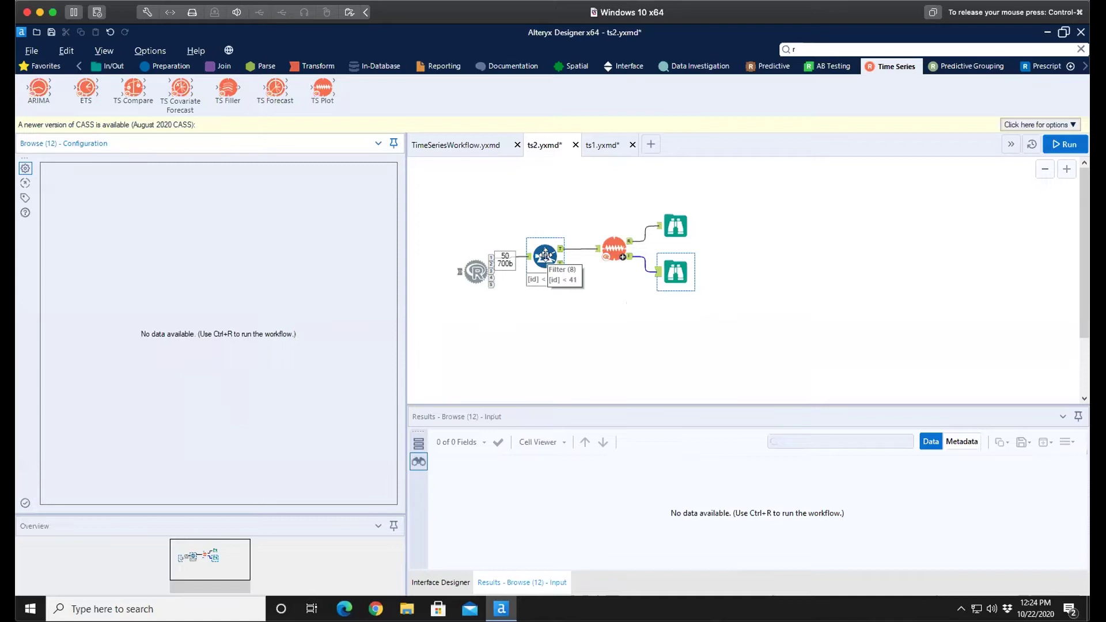
{"action": "left_click", "coordinate": [546, 255]}
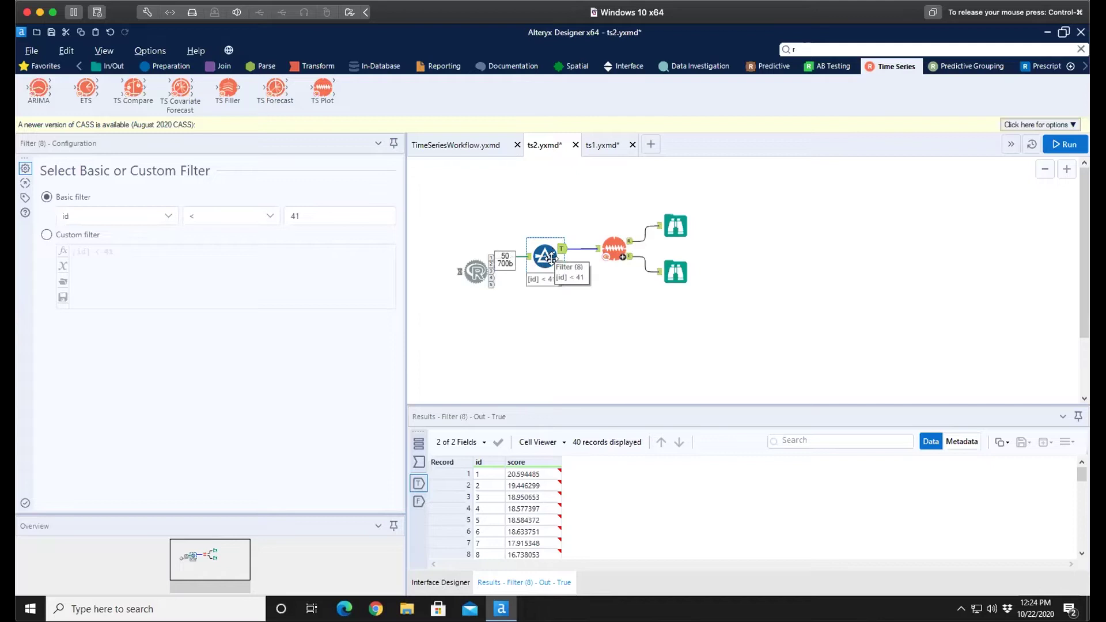
{"action": "left_click", "coordinate": [615, 250]}
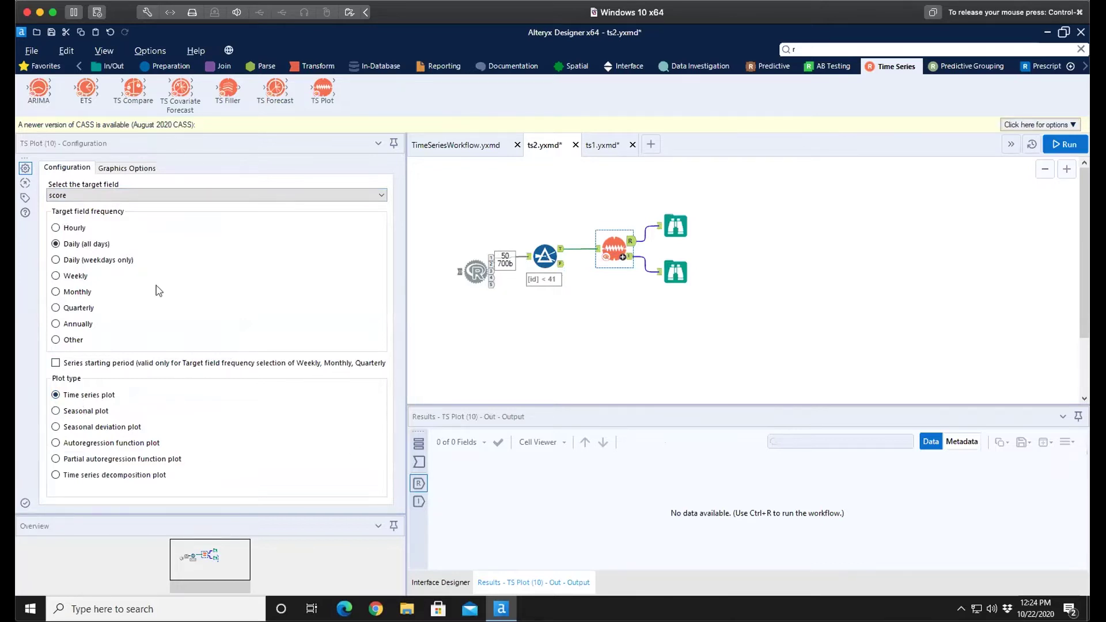
{"action": "left_click", "coordinate": [1067, 149]}
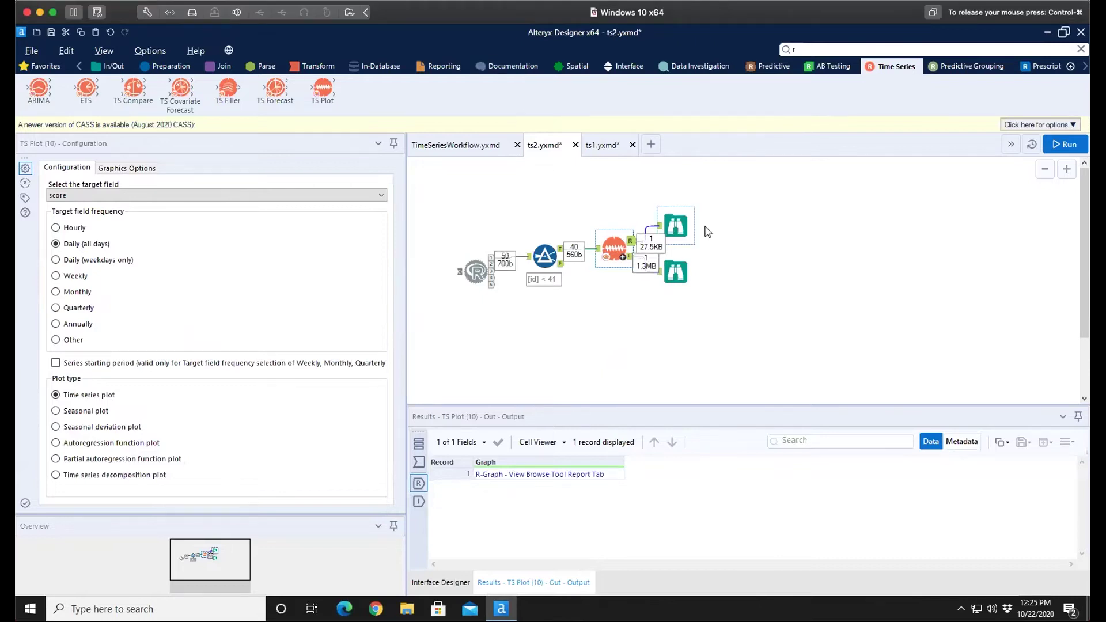
{"action": "left_click", "coordinate": [786, 238]}
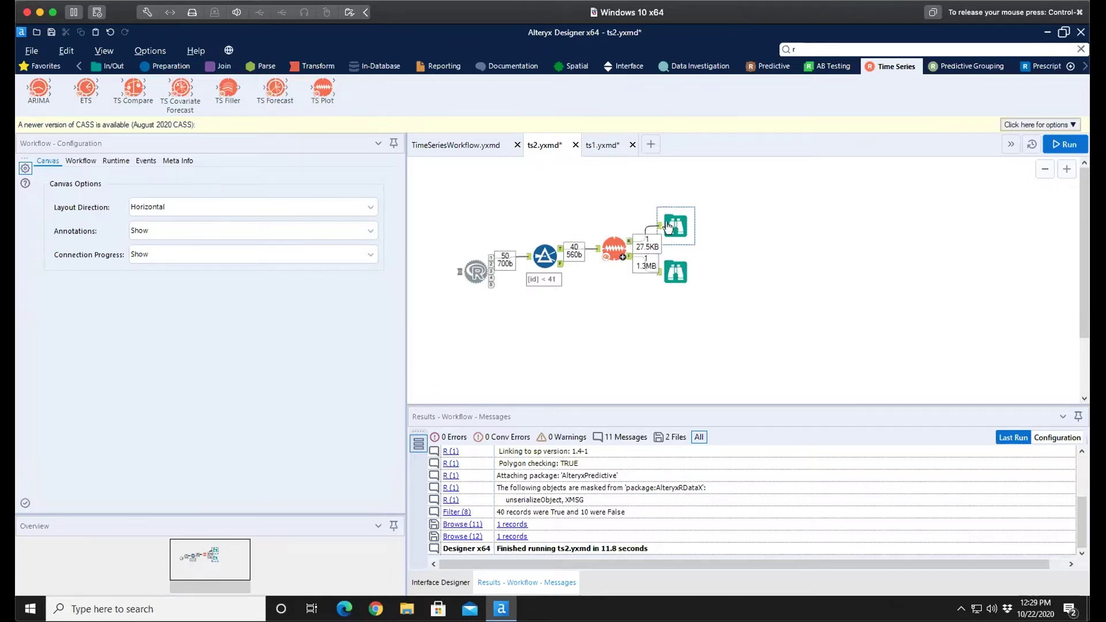
Step: Open the interactive TS Plot report for all records in a new window and enlarge that window
{"action": "left_click", "coordinate": [675, 272]}
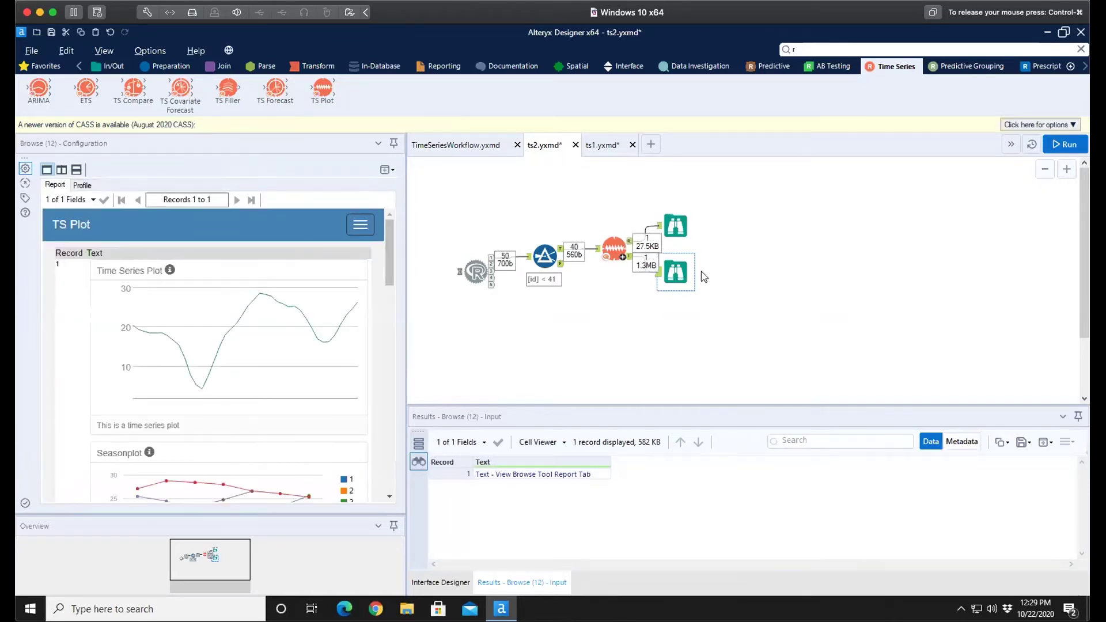
{"action": "left_click", "coordinate": [391, 173]}
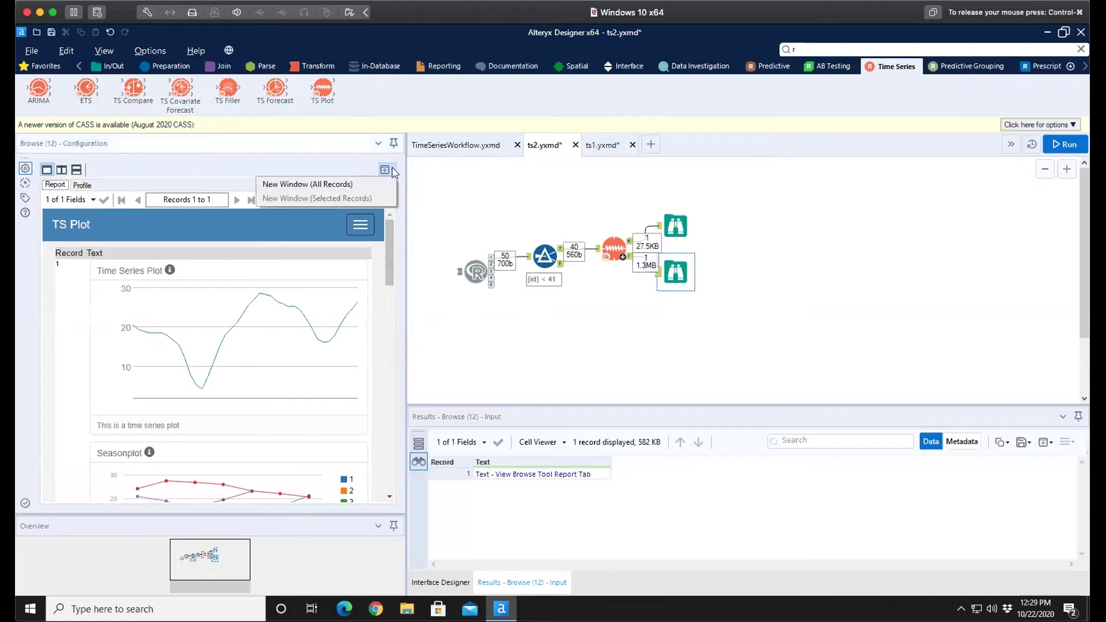
{"action": "left_click", "coordinate": [360, 185]}
{"action": "left_click_drag", "start_coordinate": [492, 123], "coordinate": [494, 76]}
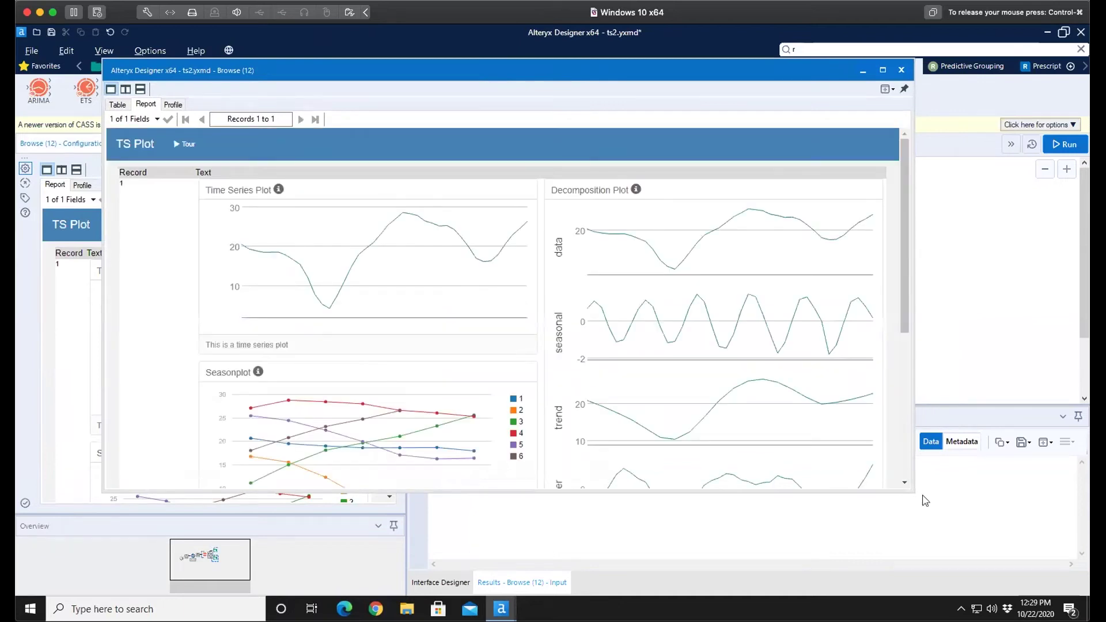
{"action": "left_click_drag", "start_coordinate": [908, 493], "coordinate": [947, 579]}
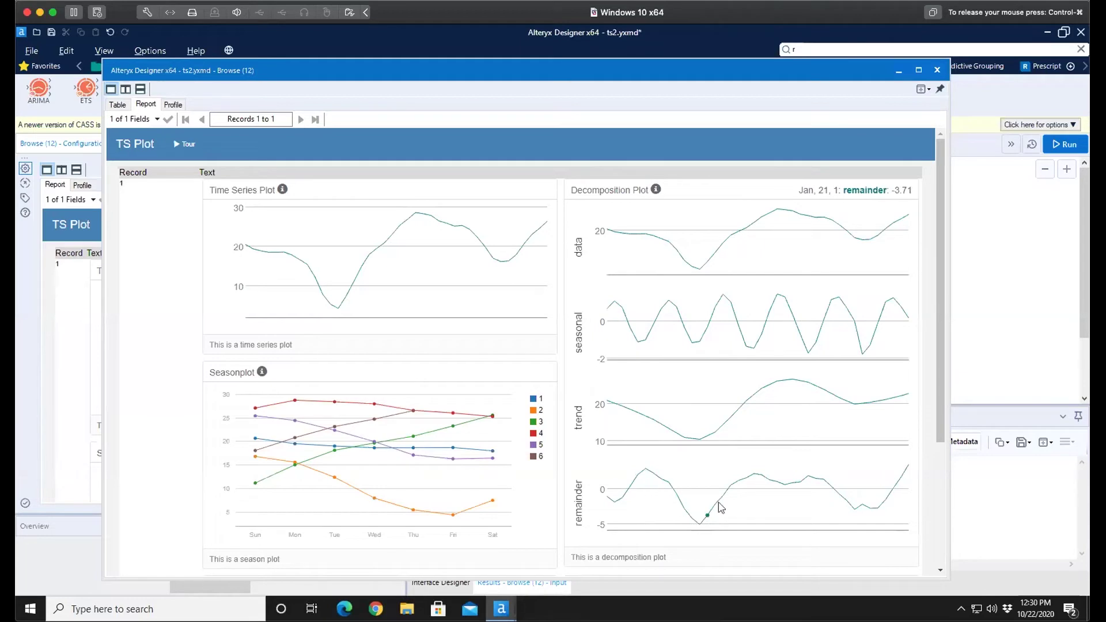
Step: Examine the report's time series, season, decomposition, autocorrelation and partial autocorrelation plots, and close the report window
{"action": "scroll", "coordinate": [950, 454], "scroll_direction": "down", "scroll_amount": 2}
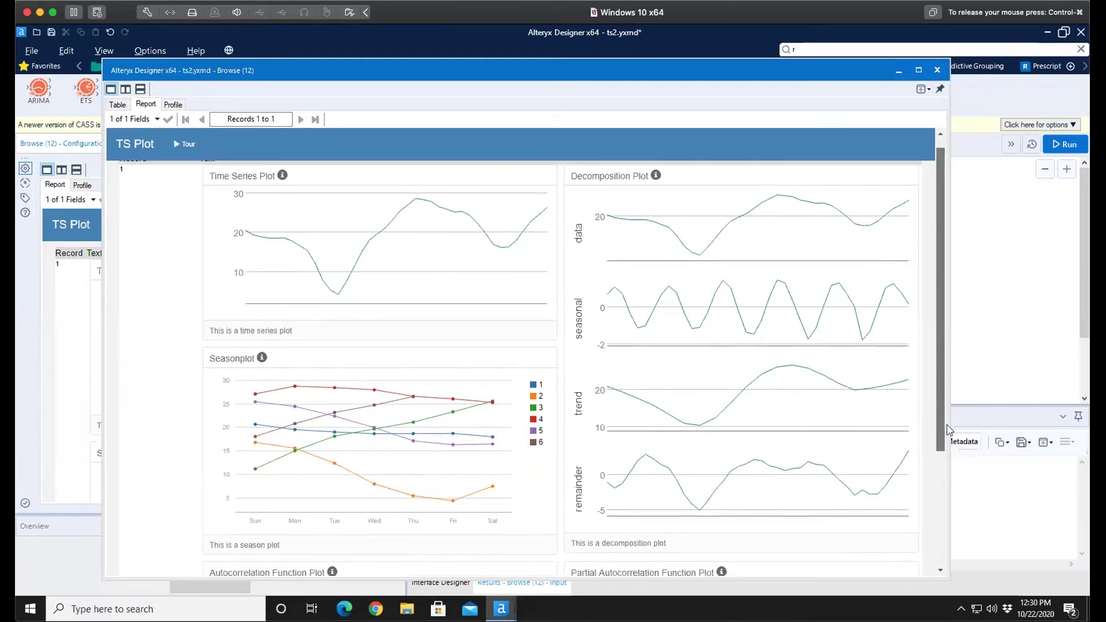
{"action": "scroll", "coordinate": [950, 455], "scroll_direction": "down", "scroll_amount": 4}
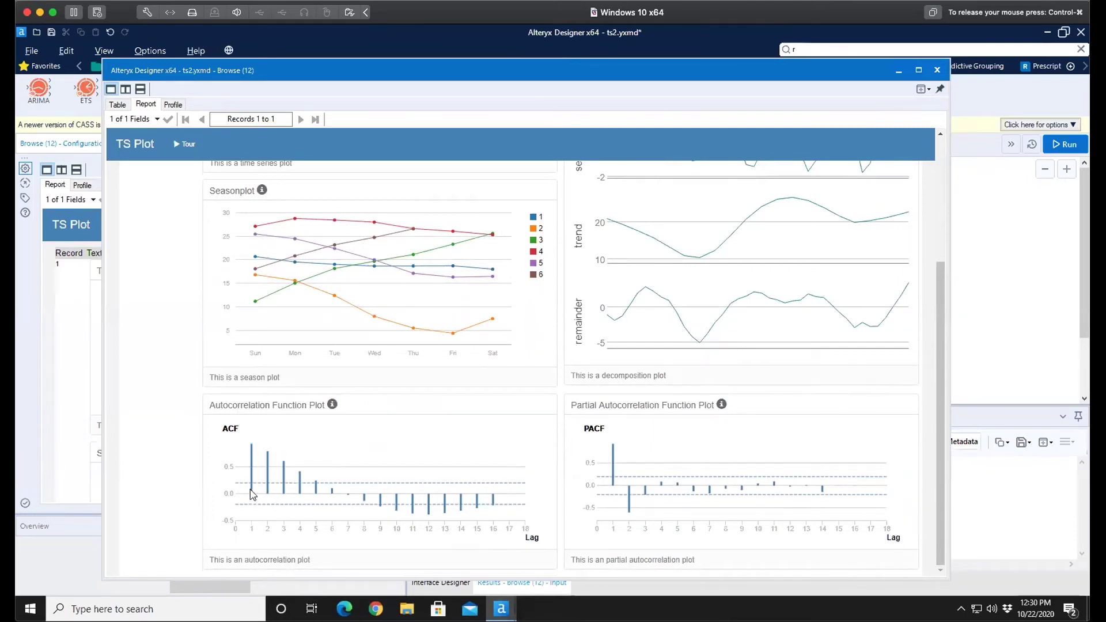
{"action": "mouse_move", "coordinate": [253, 489]}
{"action": "mouse_move", "coordinate": [319, 493]}
{"action": "mouse_move", "coordinate": [647, 494]}
{"action": "mouse_move", "coordinate": [722, 407]}
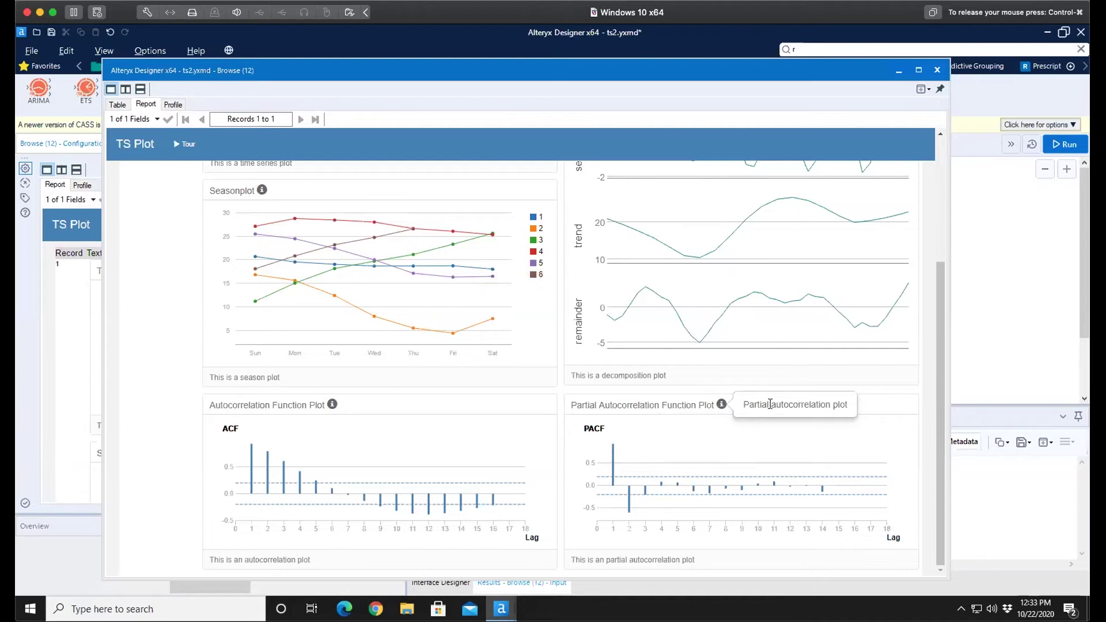
{"action": "mouse_move", "coordinate": [334, 407]}
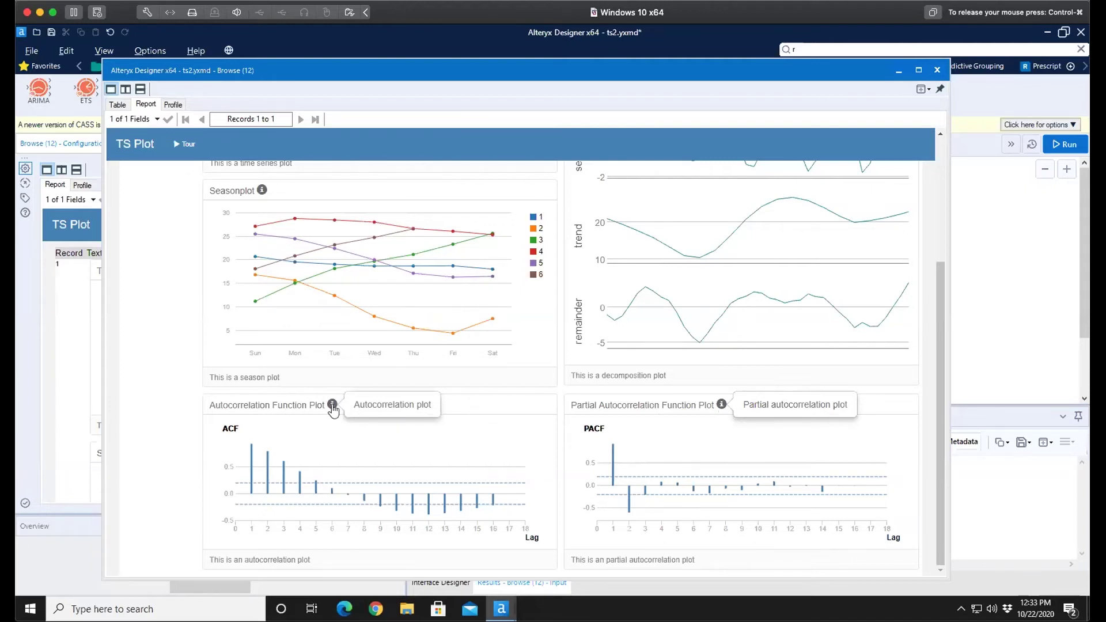
{"action": "scroll", "coordinate": [291, 432], "scroll_direction": "up", "scroll_amount": 3}
{"action": "scroll", "coordinate": [290, 429], "scroll_direction": "up", "scroll_amount": 1}
{"action": "mouse_move", "coordinate": [283, 198]}
{"action": "scroll", "coordinate": [425, 362], "scroll_direction": "down", "scroll_amount": 3}
{"action": "left_click", "coordinate": [937, 70]}
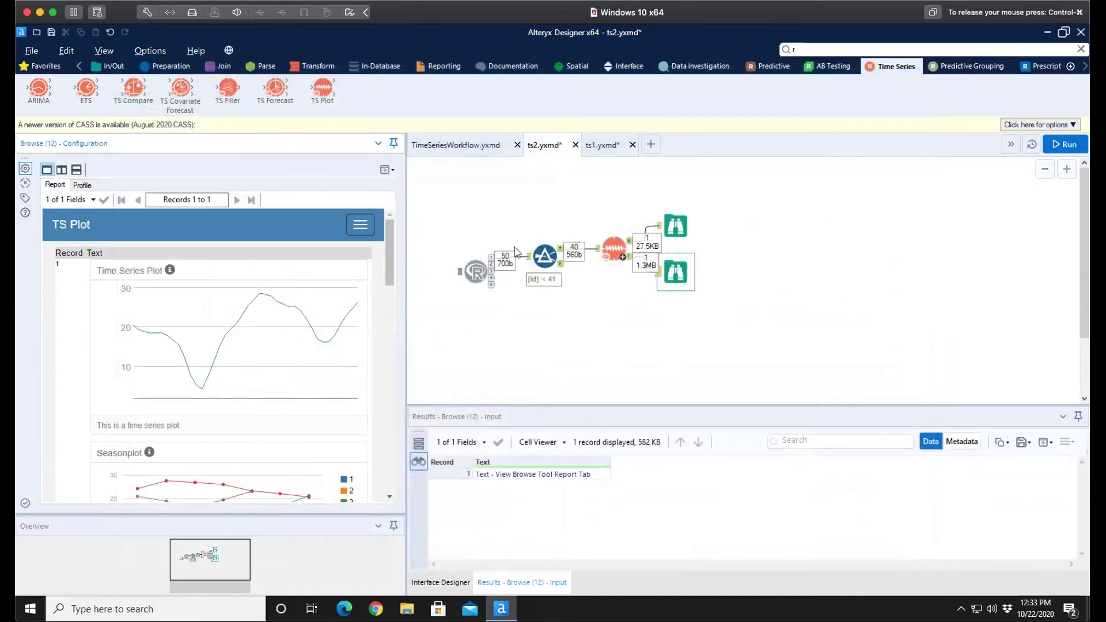
Step: Replace the TS Plot tool and its two Browse tools with an ARIMA tool connected to the Filter's True output
{"action": "left_click_drag", "start_coordinate": [597, 202], "coordinate": [703, 296]}
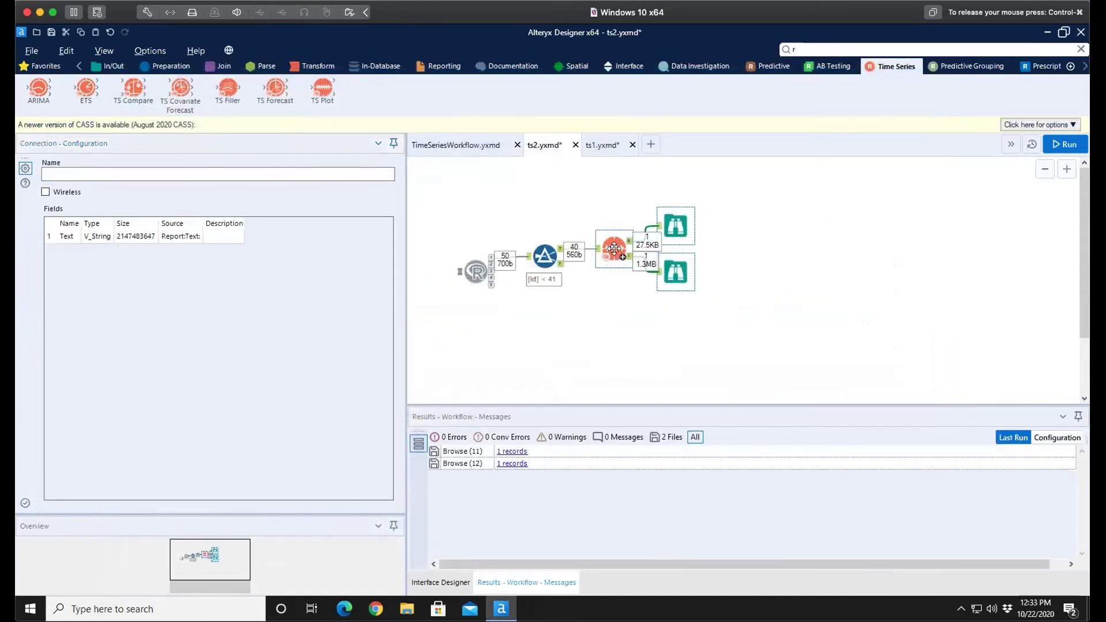
{"action": "right_click", "coordinate": [614, 248]}
{"action": "left_click", "coordinate": [679, 290]}
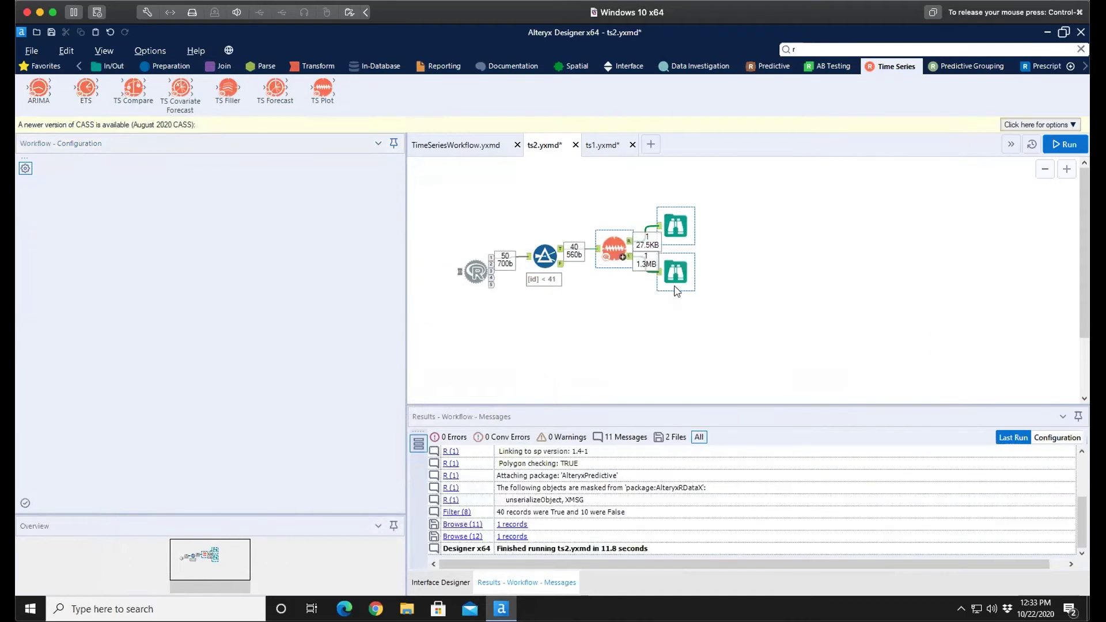
{"action": "left_click_drag", "start_coordinate": [36, 91], "coordinate": [621, 247]}
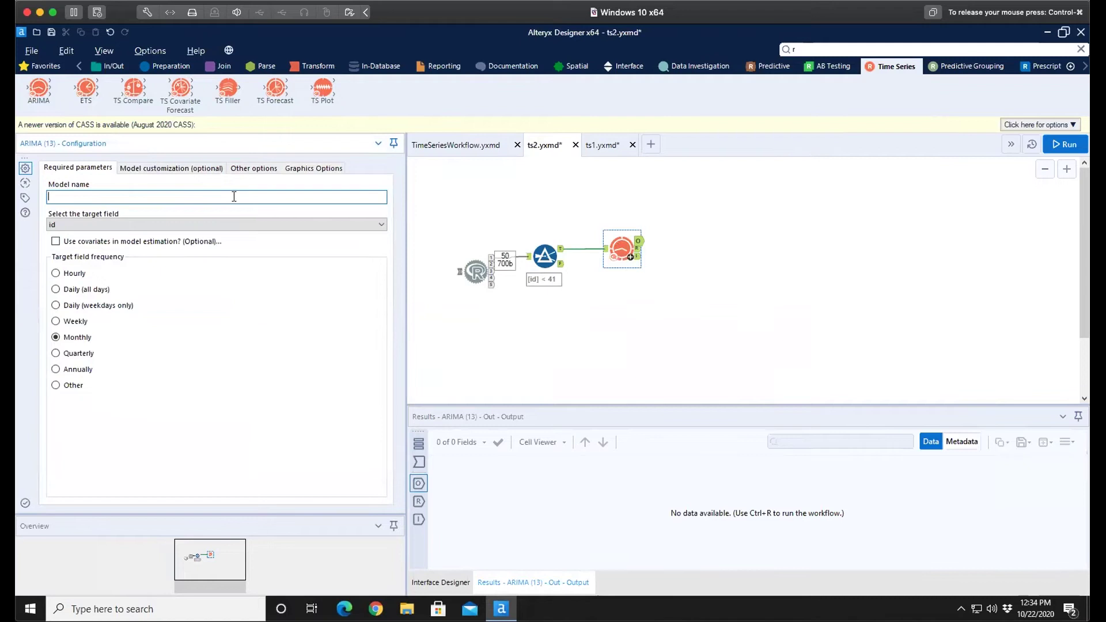
Step: Name the ARIMA model ARIMA1, with score as the target field and a daily (all days) target frequency
{"action": "type", "text": "ARIMA1"}
{"action": "left_click", "coordinate": [234, 226]}
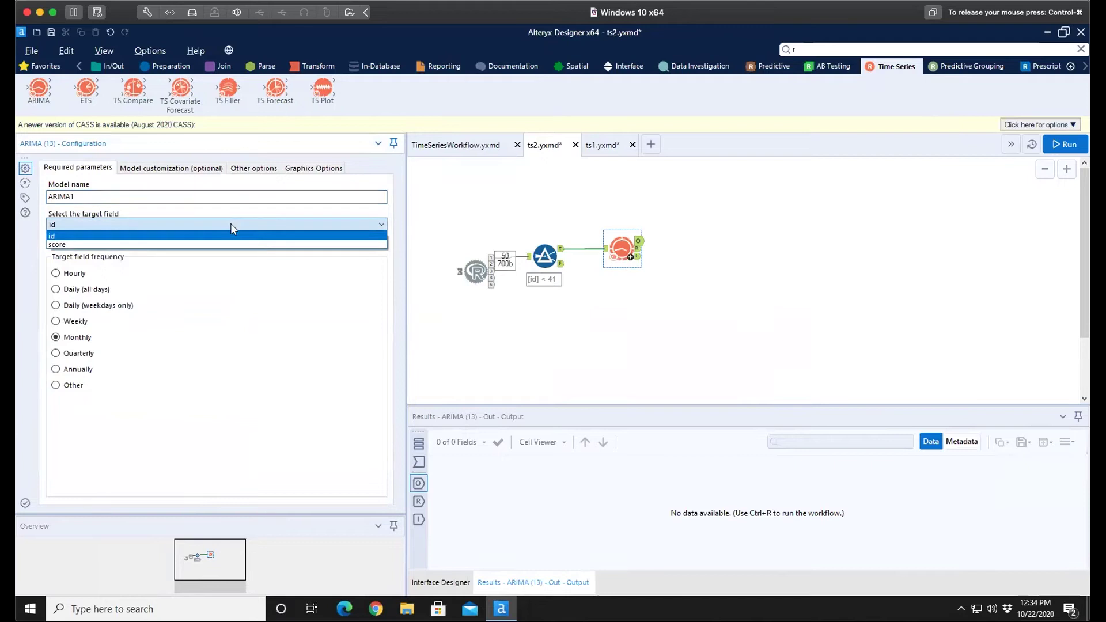
{"action": "left_click", "coordinate": [168, 242]}
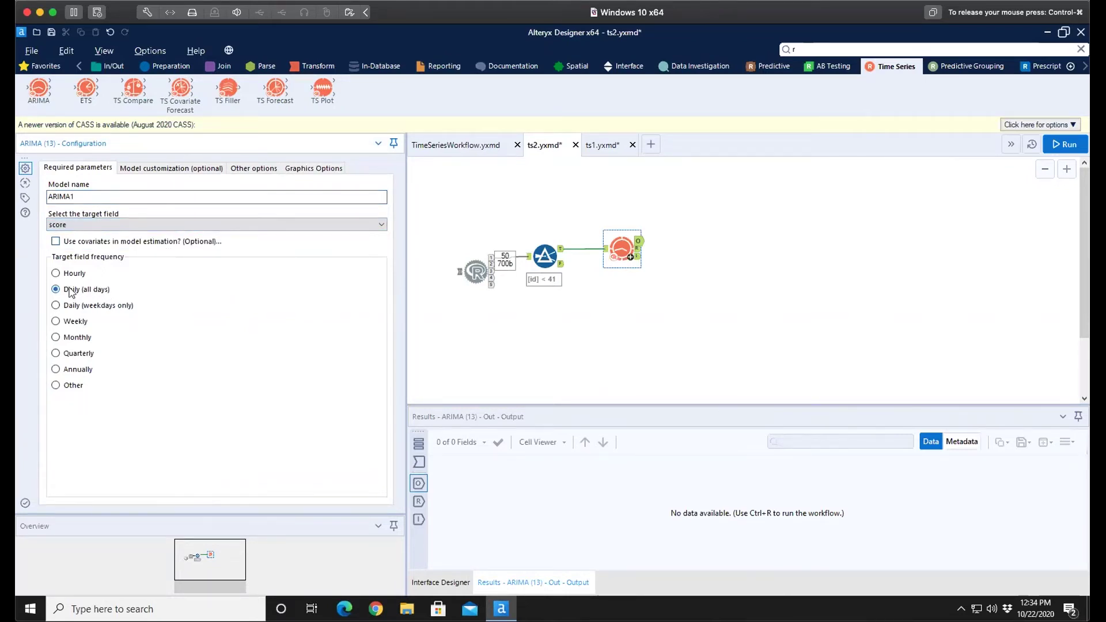
Step: Review the ARIMA tool's parameters for automatic model creation, leaving that customization switched off
{"action": "left_click", "coordinate": [156, 171]}
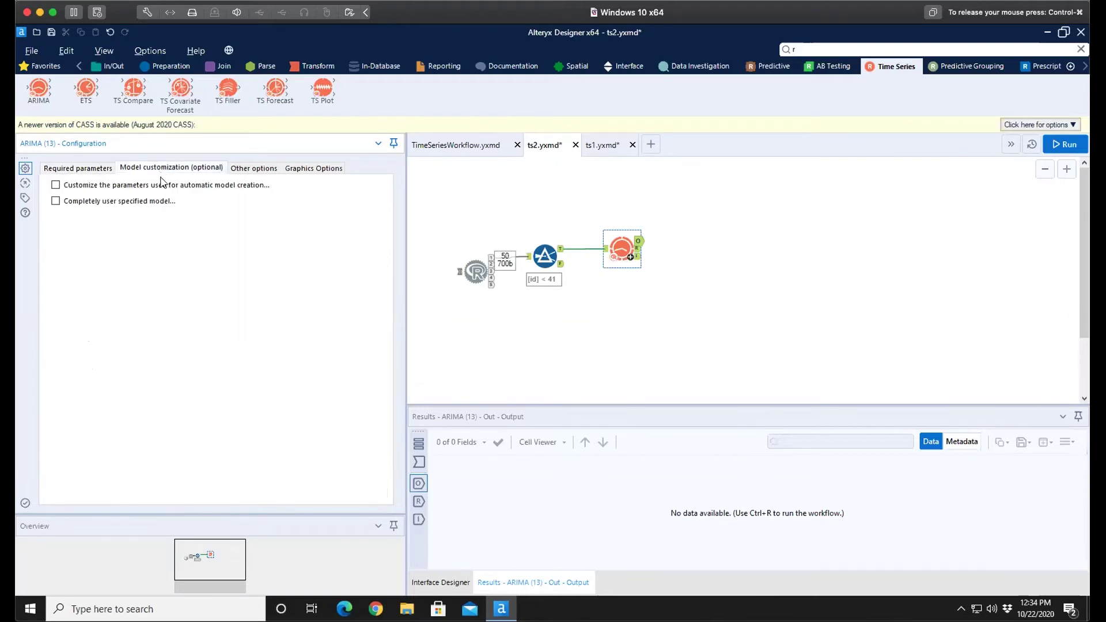
{"action": "left_click", "coordinate": [85, 186]}
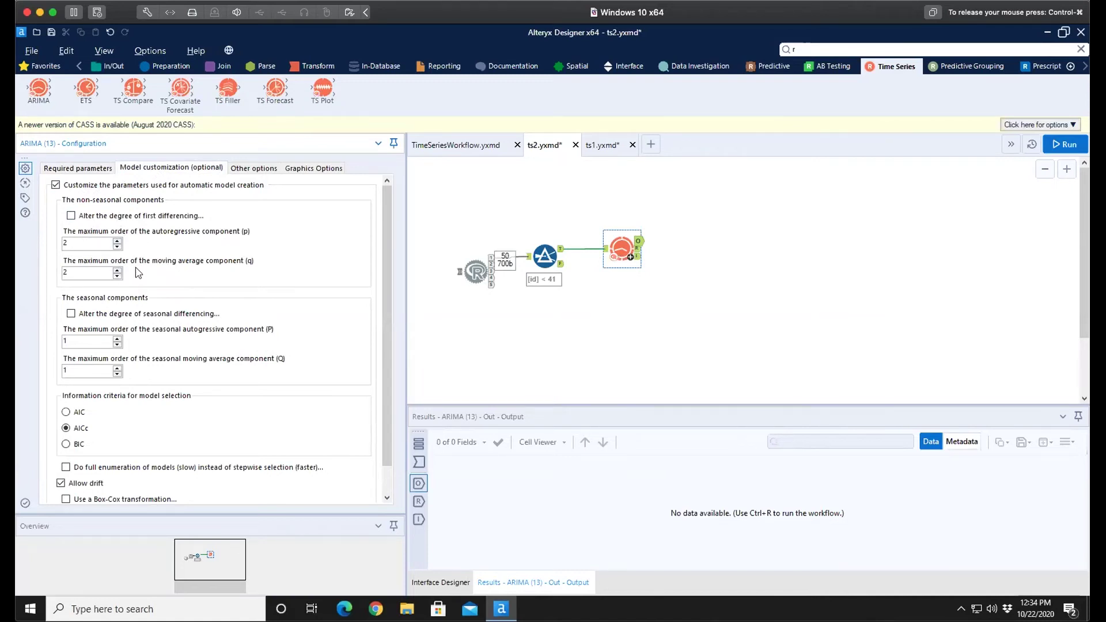
{"action": "left_click", "coordinate": [56, 186]}
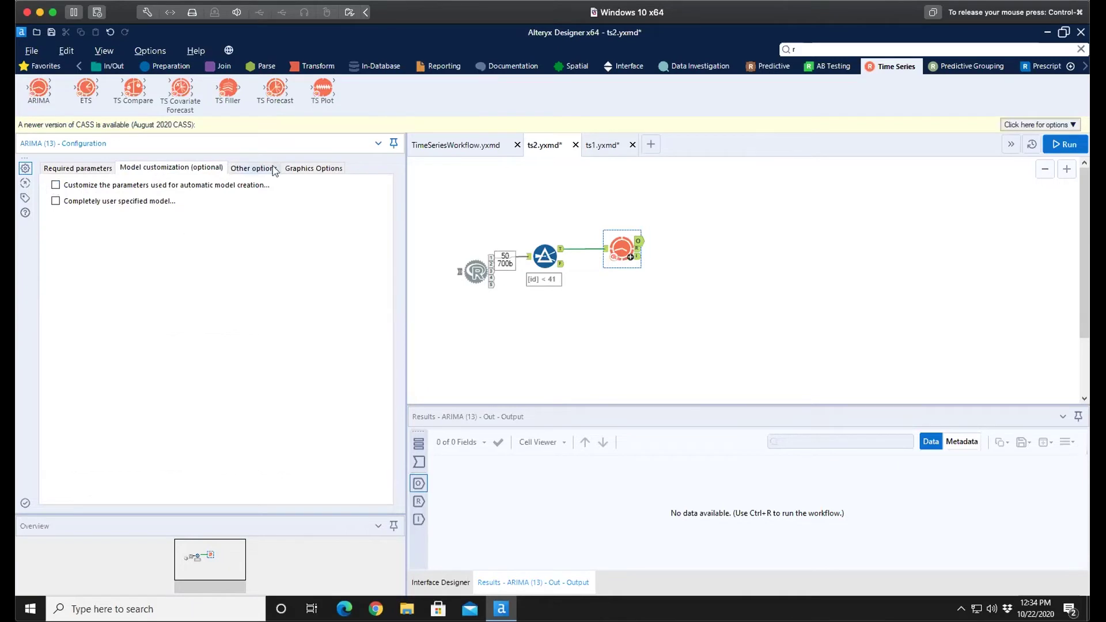
{"action": "left_click", "coordinate": [79, 168]}
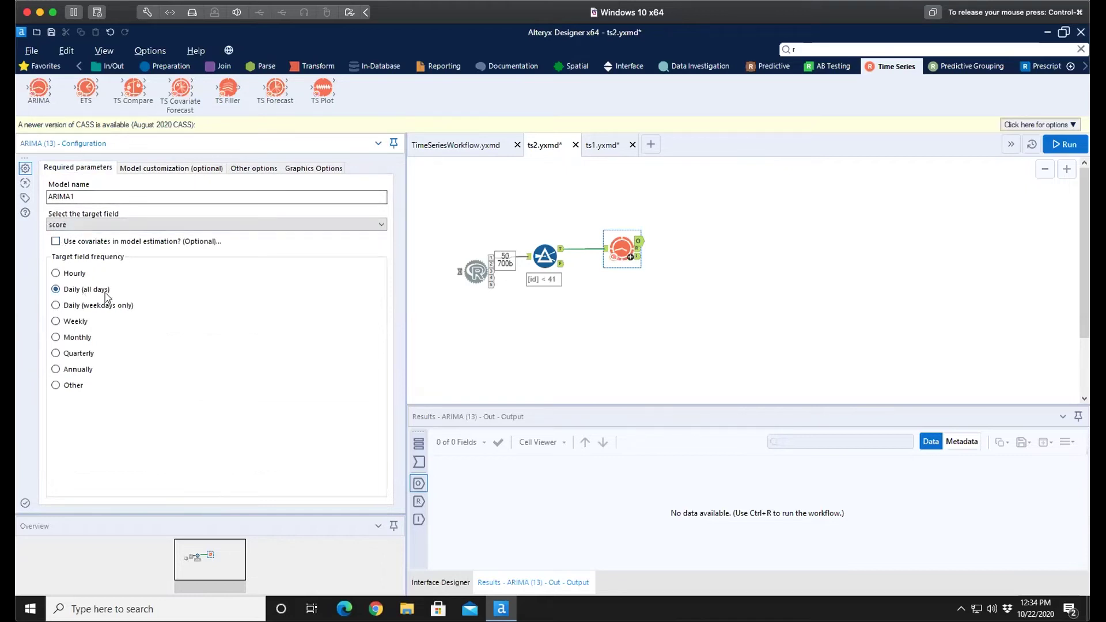
Step: Add Browse tools to all ARIMA outputs and run the workflow
{"action": "right_click", "coordinate": [619, 247]}
{"action": "left_click", "coordinate": [723, 460]}
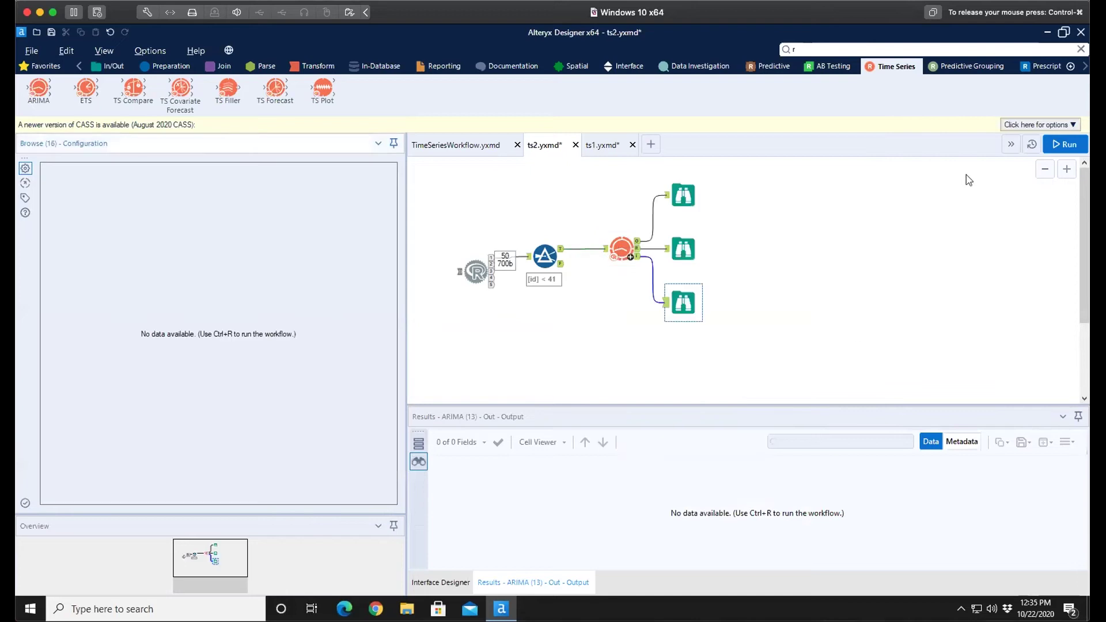
{"action": "left_click", "coordinate": [1060, 145]}
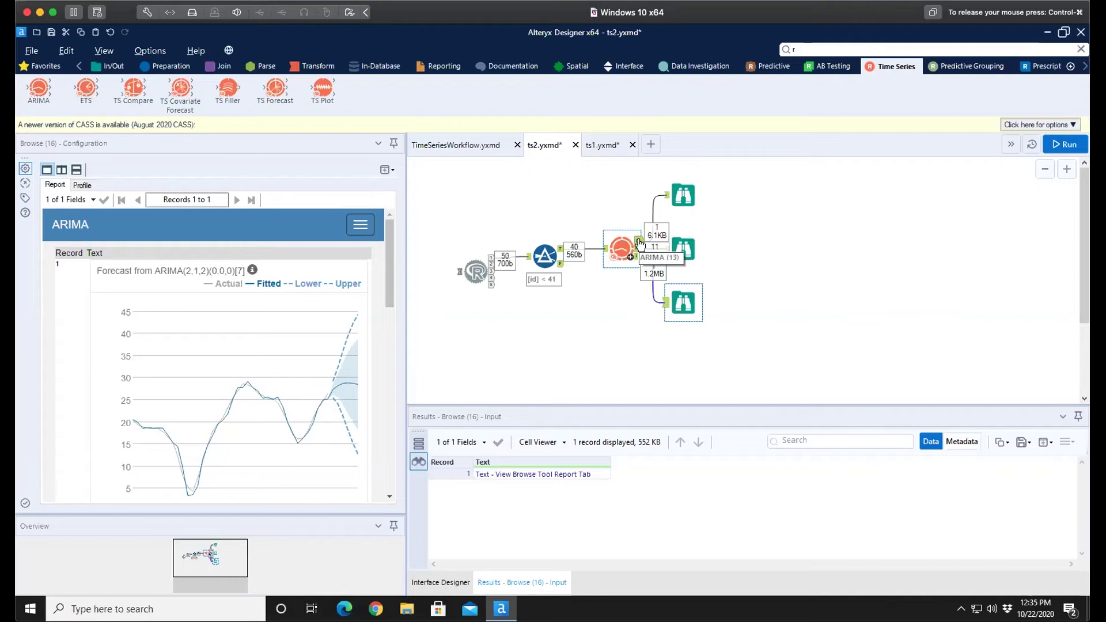
Step: Examine the method and call in the ARIMA1 model summary through the Browse tool on the ARIMA Report output
{"action": "left_click", "coordinate": [683, 248], "text": "ctrl"}
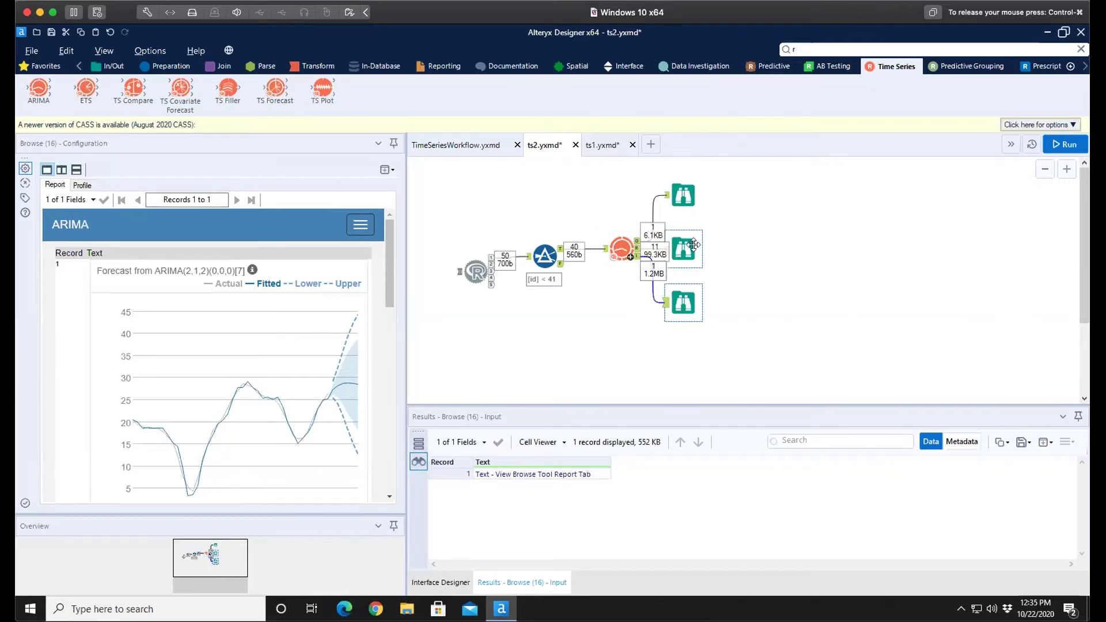
{"action": "left_click", "coordinate": [693, 244]}
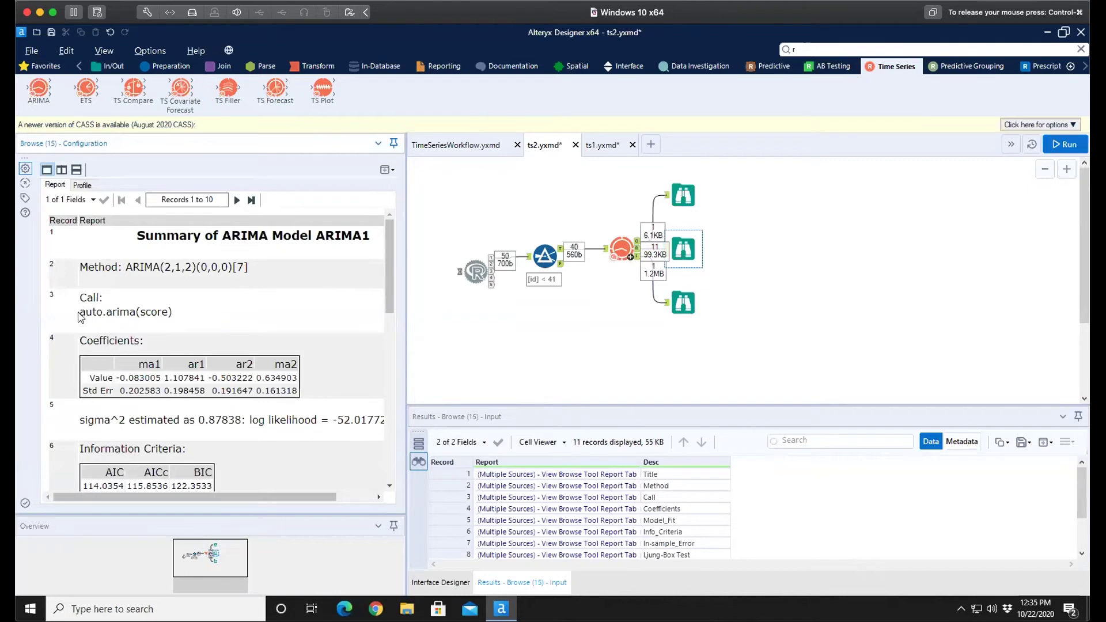
{"action": "left_click_drag", "start_coordinate": [82, 311], "coordinate": [177, 316]}
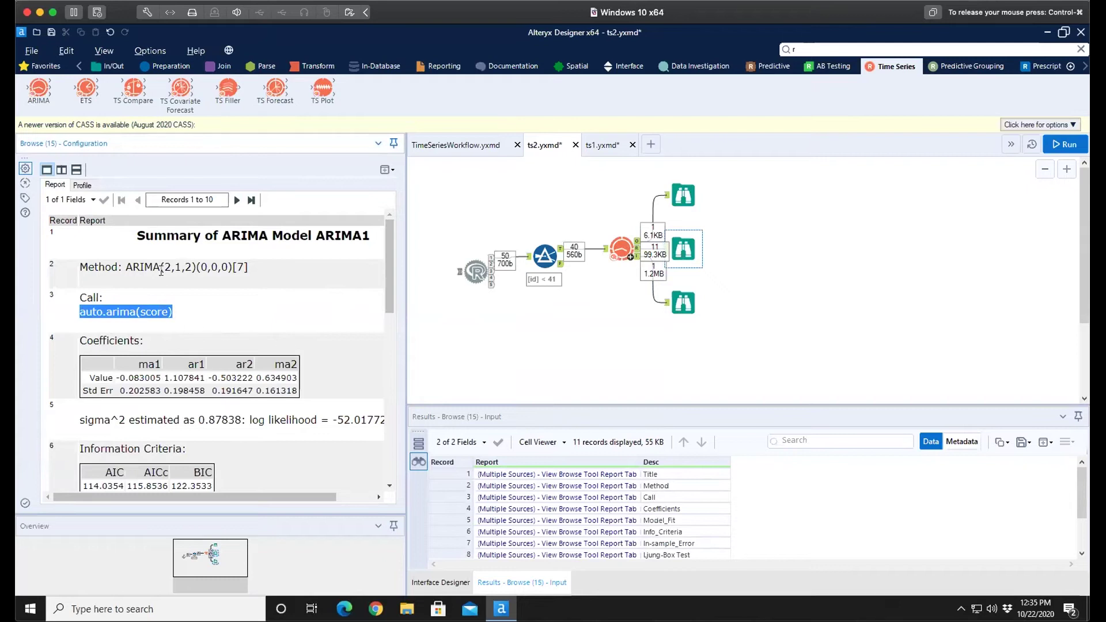
{"action": "left_click_drag", "start_coordinate": [164, 267], "coordinate": [192, 265]}
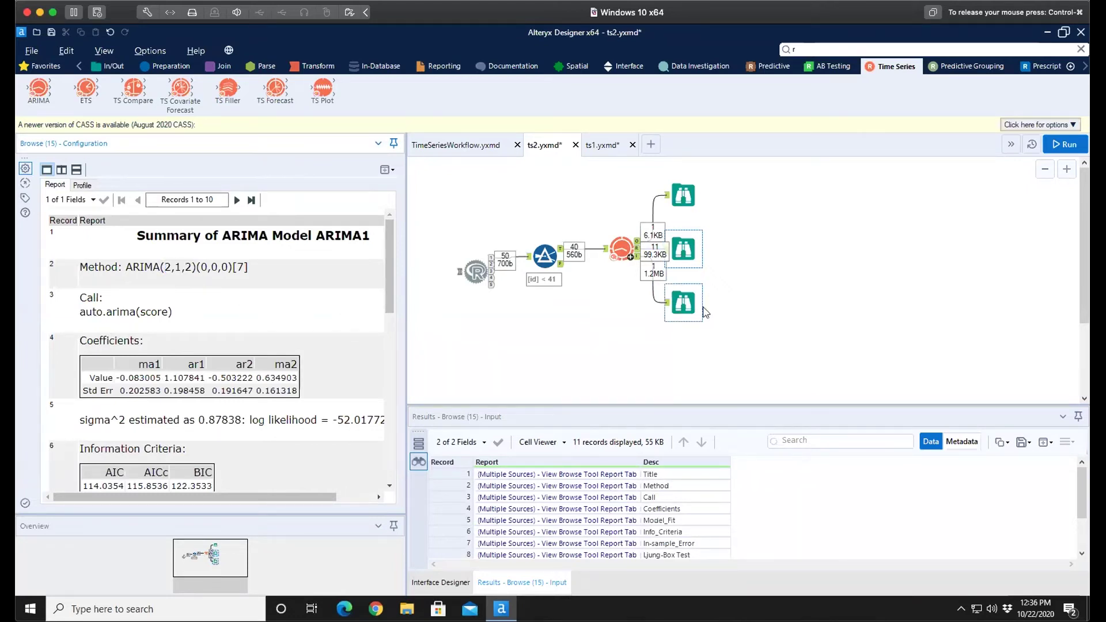
Step: Open the interactive ARIMA report for all records in a new window and move that window up to show more of it
{"action": "left_click", "coordinate": [682, 299]}
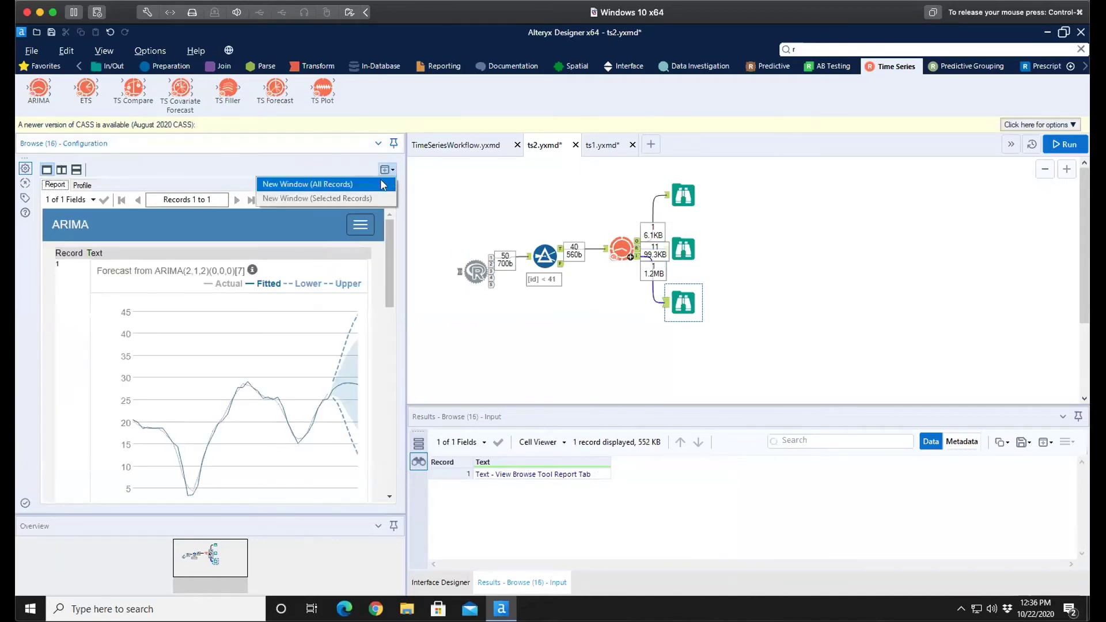
{"action": "left_click", "coordinate": [384, 183]}
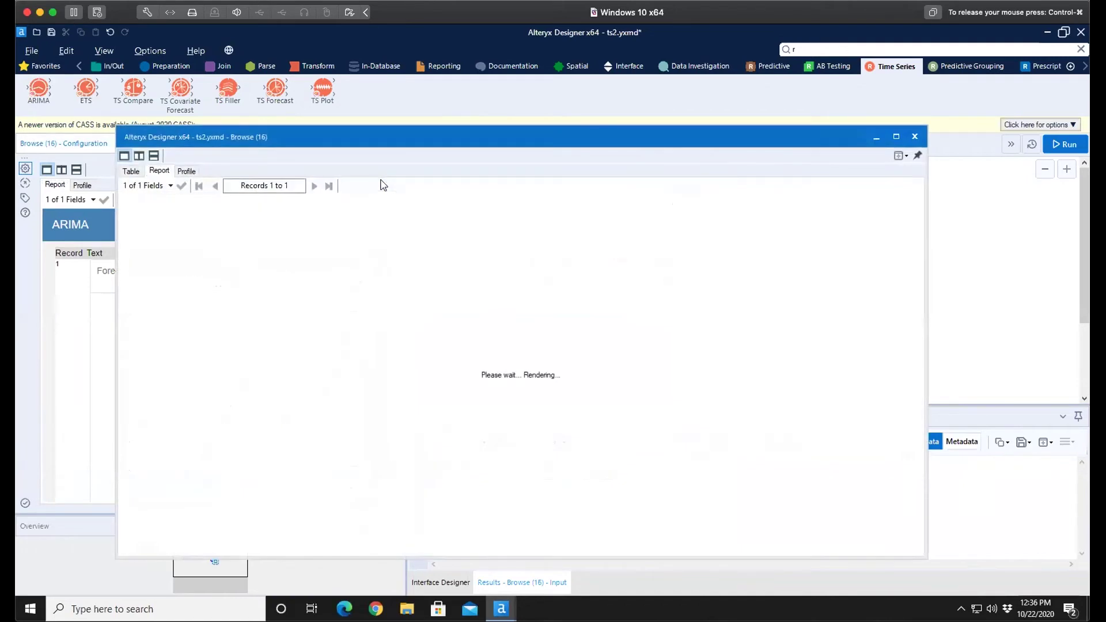
{"action": "left_click_drag", "start_coordinate": [575, 142], "coordinate": [577, 83]}
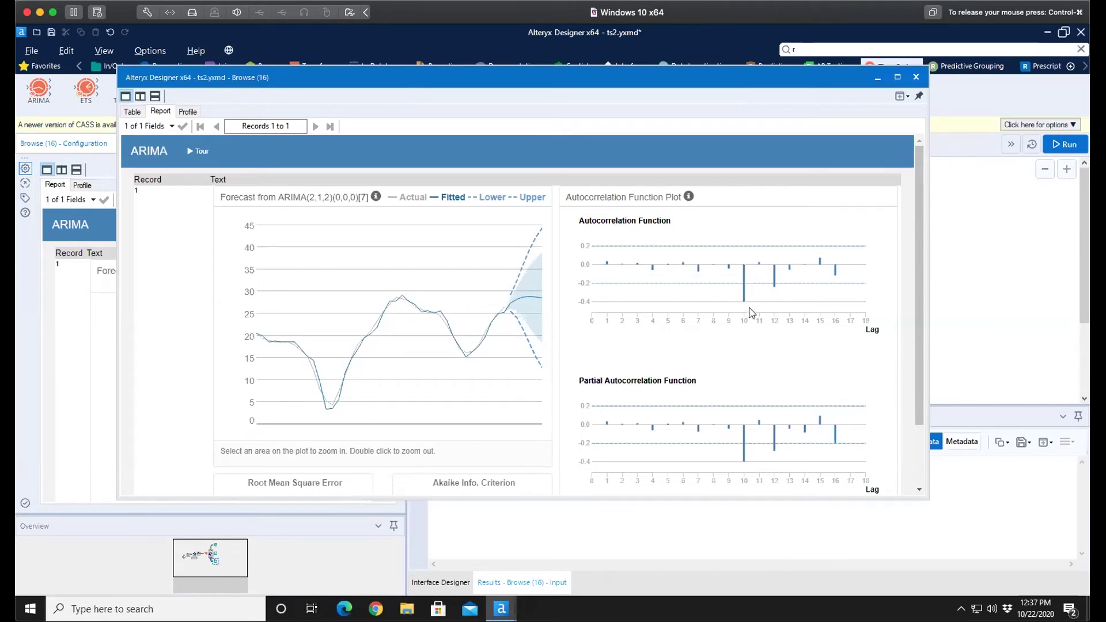
Step: Examine the ARIMA report's autocorrelation and partial autocorrelation plots, forecast and fit statistics, and close the report window
{"action": "mouse_move", "coordinate": [746, 282]}
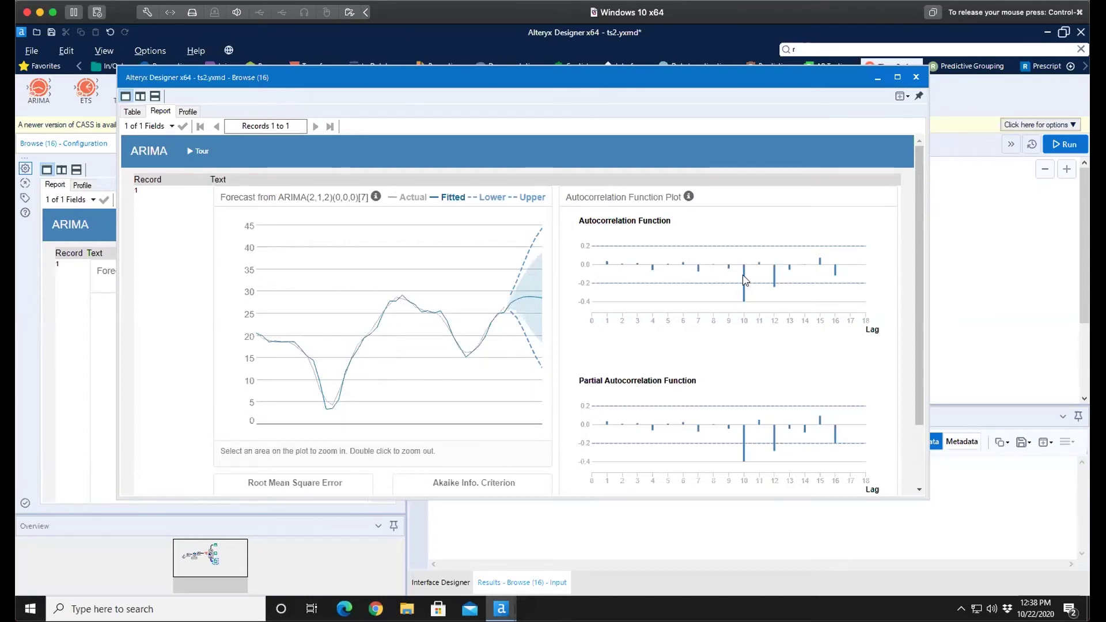
{"action": "mouse_move", "coordinate": [518, 309]}
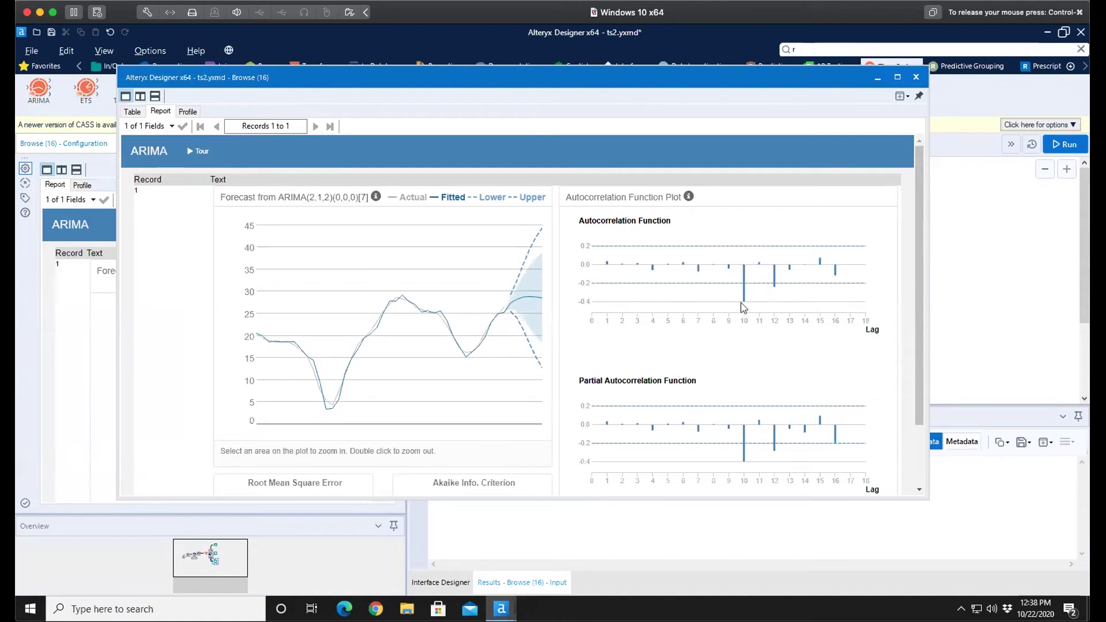
{"action": "scroll", "coordinate": [706, 344], "scroll_direction": "down", "scroll_amount": 2}
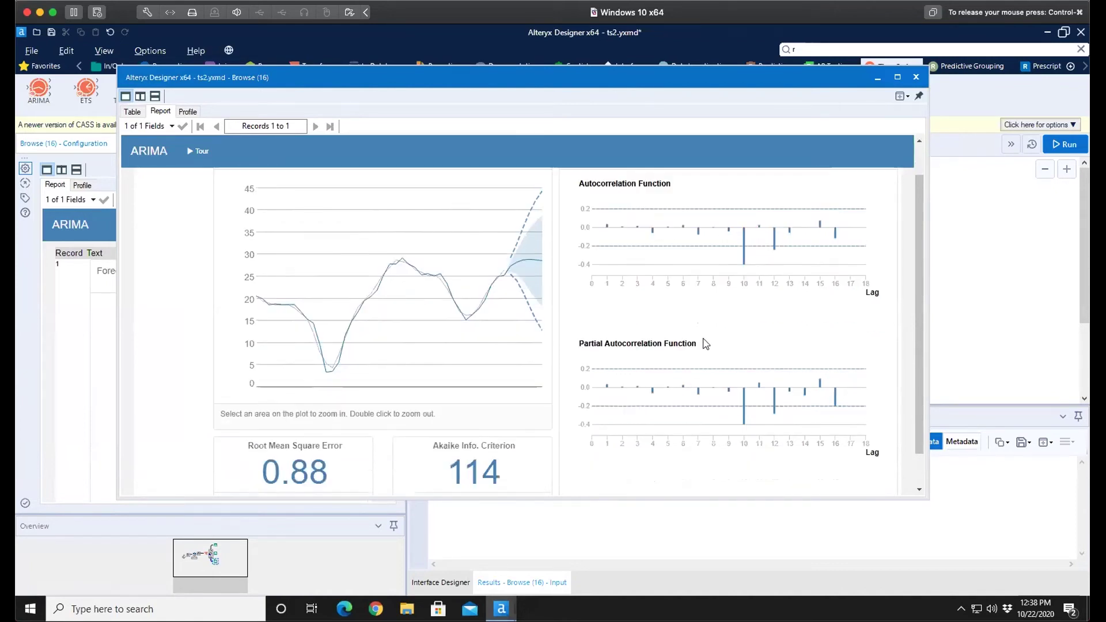
{"action": "scroll", "coordinate": [706, 344], "scroll_direction": "up", "scroll_amount": 2}
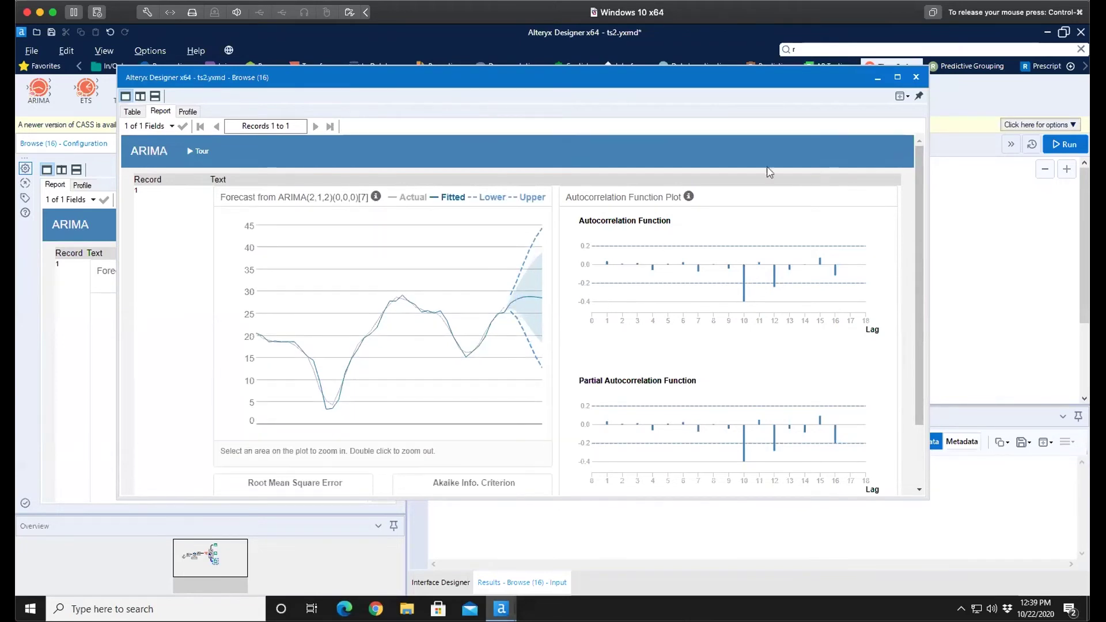
{"action": "left_click", "coordinate": [916, 77]}
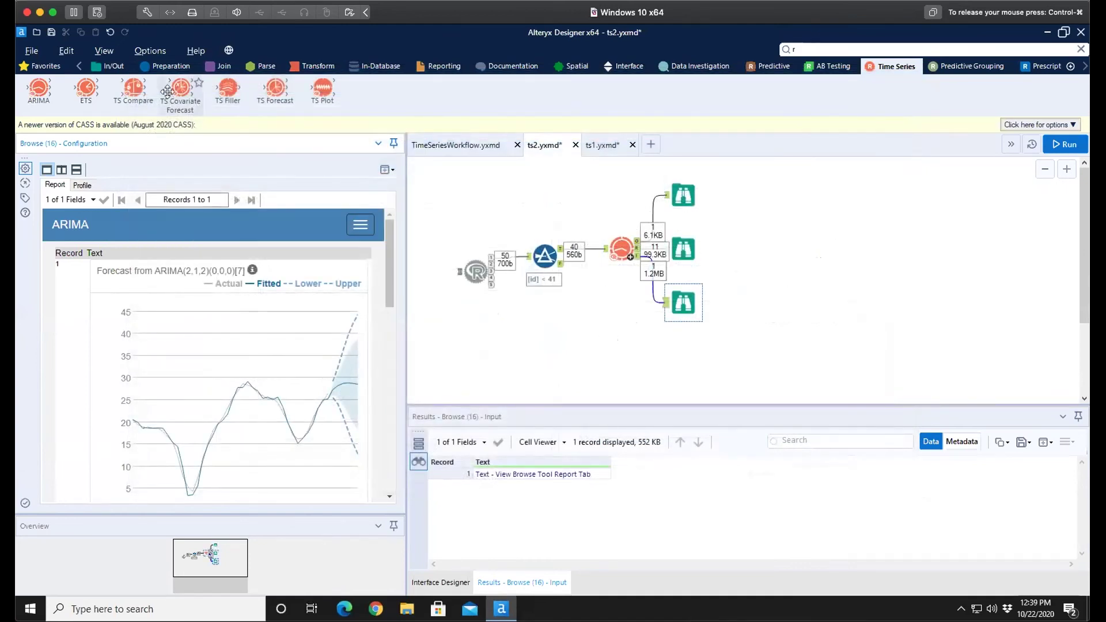
Step: Place an ETS tool below the ARIMA branch and connect it to the Filter's True output
{"action": "left_click_drag", "start_coordinate": [87, 88], "coordinate": [677, 361]}
{"action": "left_click_drag", "start_coordinate": [668, 358], "coordinate": [632, 370]}
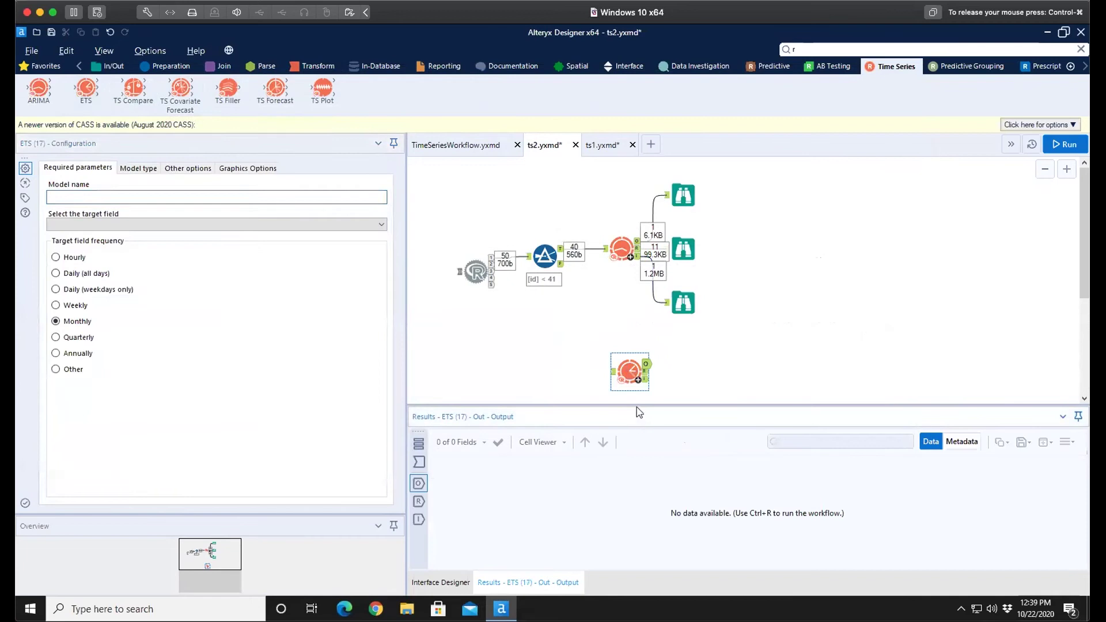
{"action": "scroll", "coordinate": [637, 397], "scroll_direction": "down", "scroll_amount": 2}
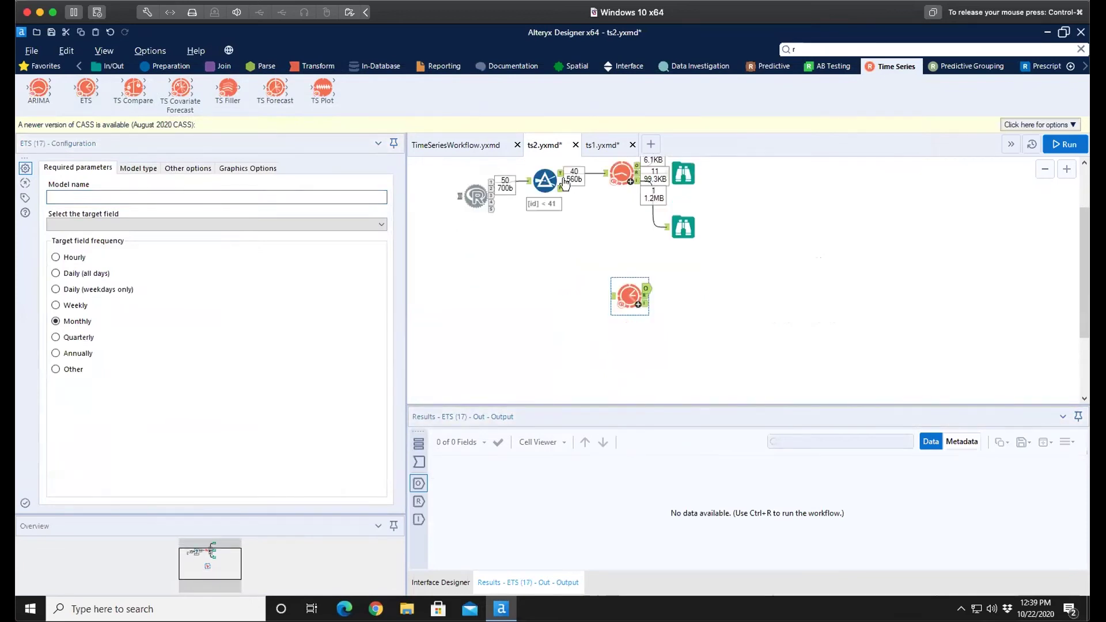
{"action": "left_click_drag", "start_coordinate": [561, 173], "coordinate": [610, 296]}
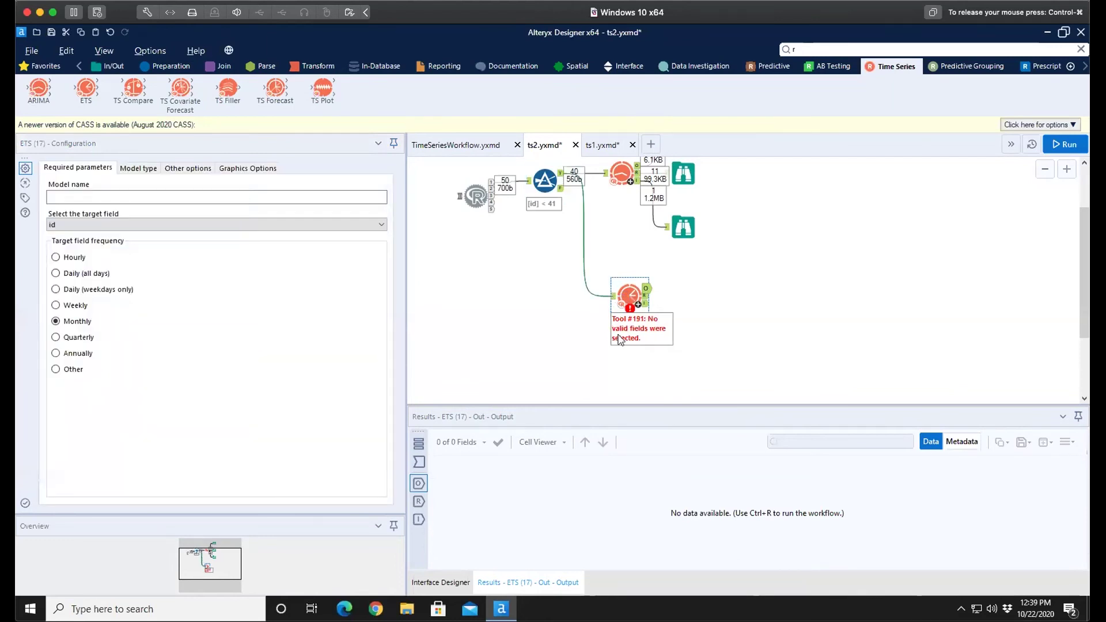
Step: Name the ETS model ETS1 with target field score and daily (all days) frequency, and check that its model type options are on Auto
{"action": "left_click", "coordinate": [148, 196]}
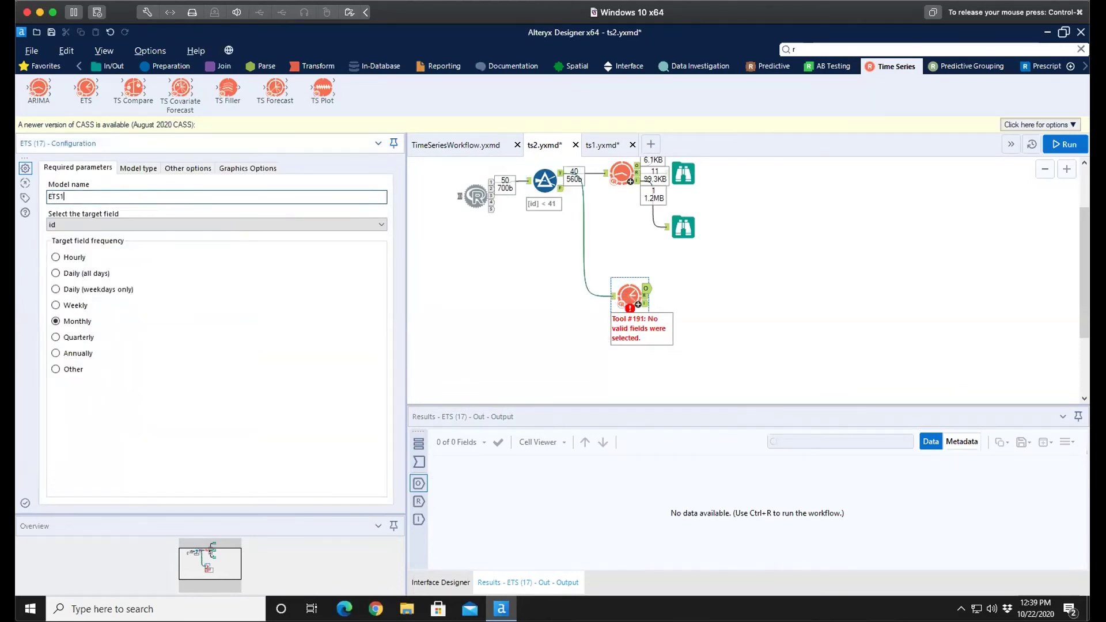
{"action": "left_click", "coordinate": [101, 225]}
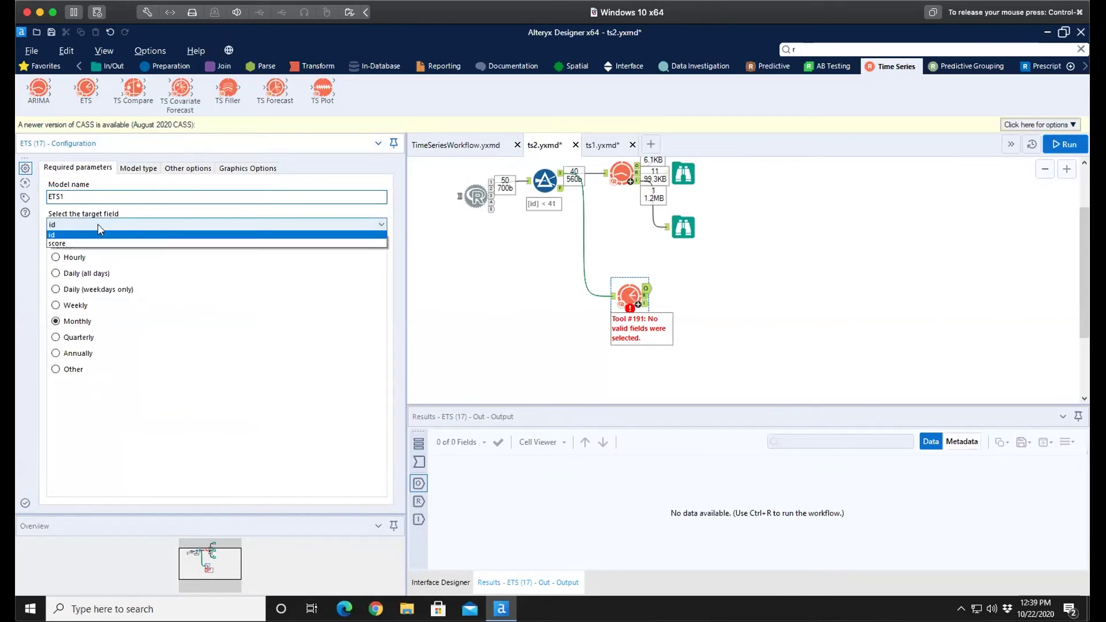
{"action": "left_click", "coordinate": [103, 246]}
{"action": "left_click", "coordinate": [83, 274]}
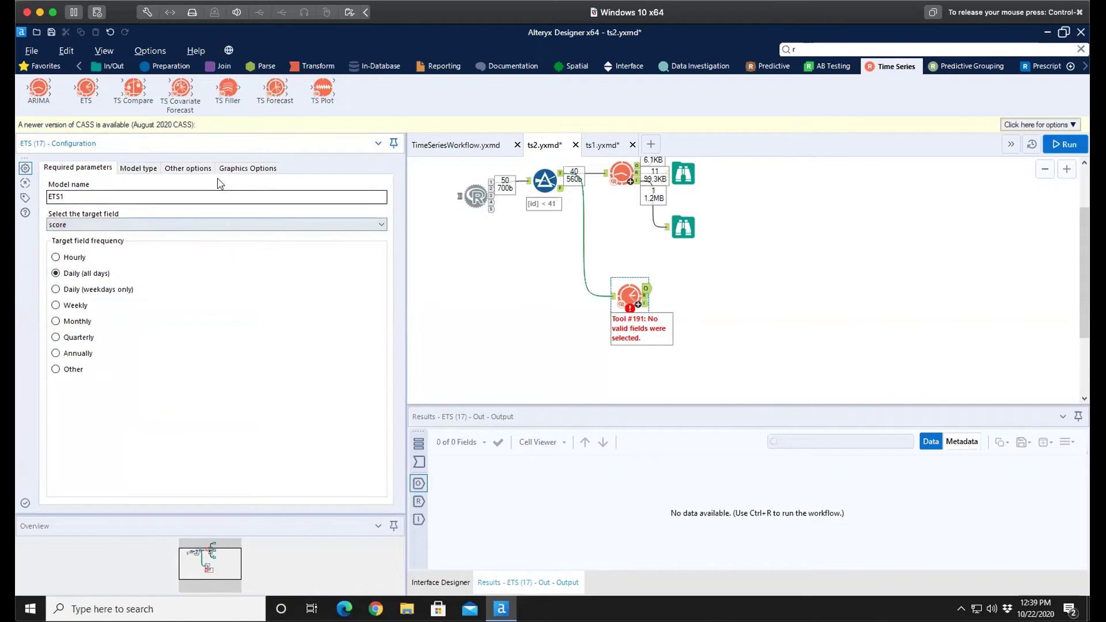
{"action": "left_click", "coordinate": [139, 168]}
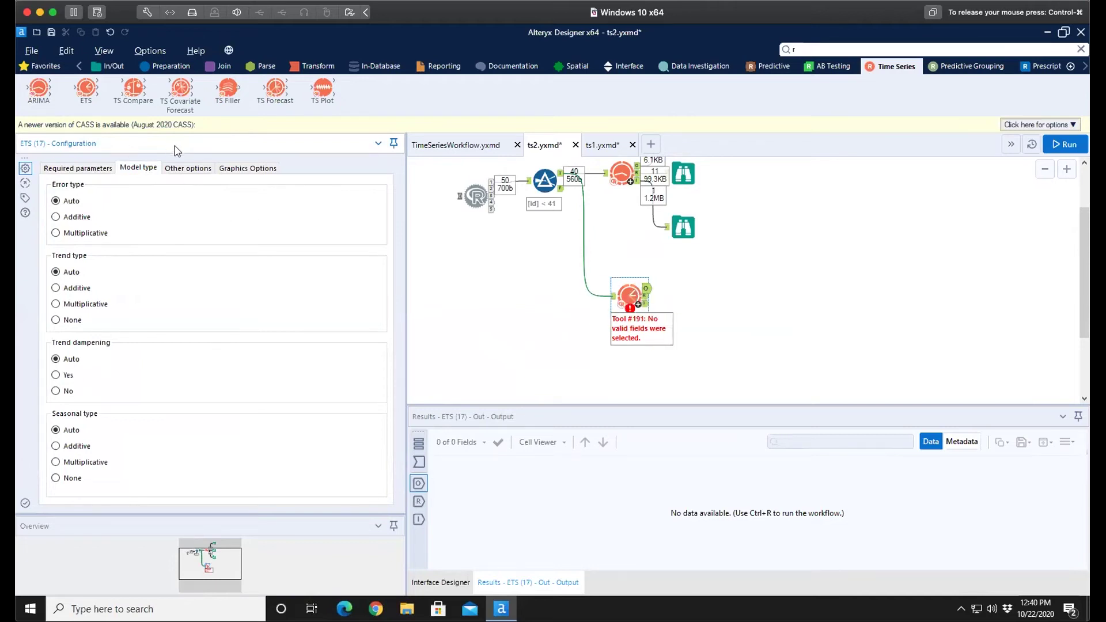
{"action": "left_click", "coordinate": [86, 168]}
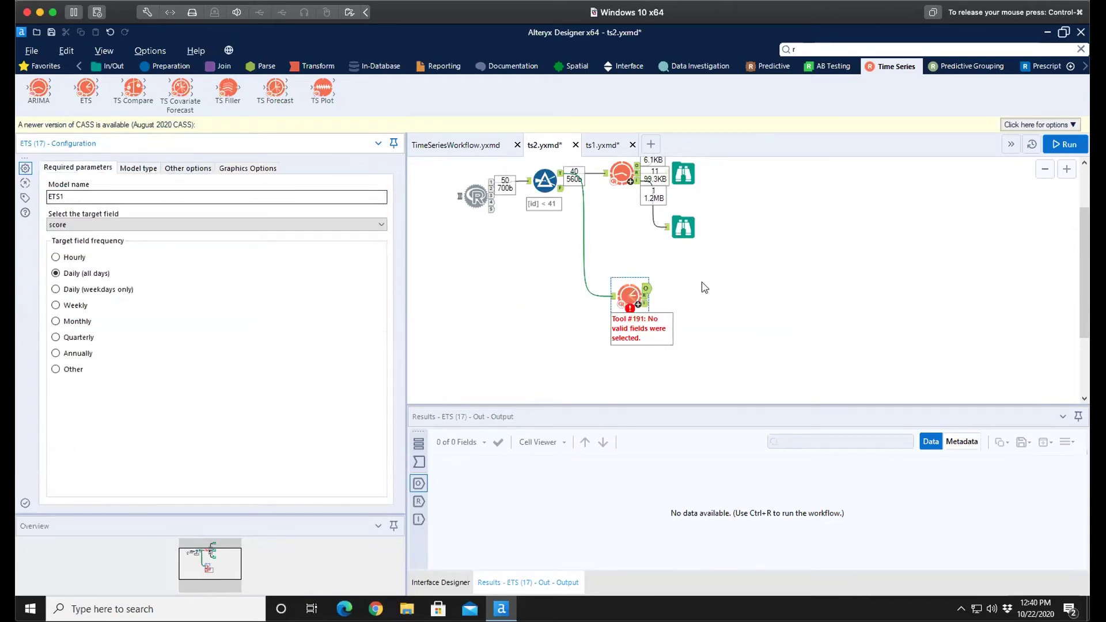
Step: Add Browse tools to all ETS outputs, move the ARIMA interactive output's Browse back beside its branch, and run the workflow
{"action": "right_click", "coordinate": [628, 296]}
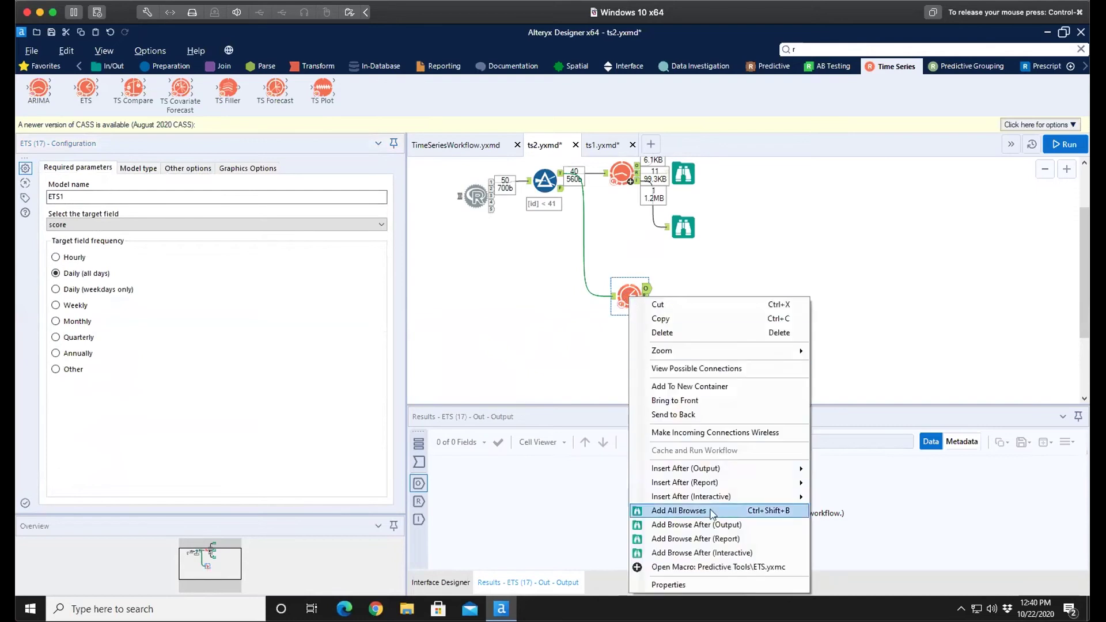
{"action": "left_click", "coordinate": [691, 512]}
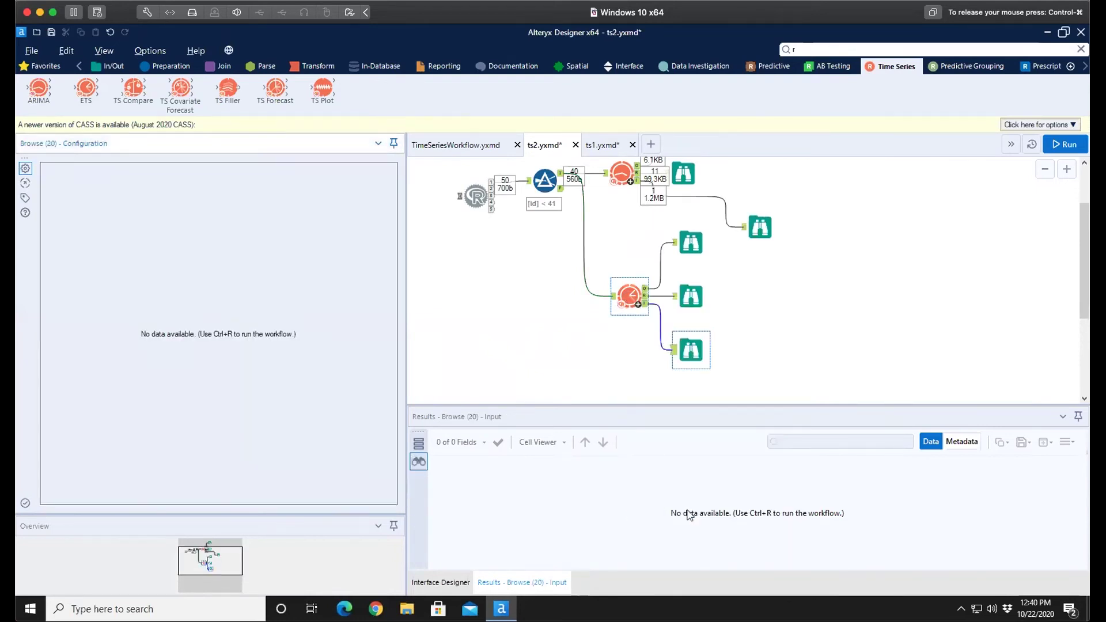
{"action": "left_click_drag", "start_coordinate": [760, 228], "coordinate": [687, 202]}
{"action": "left_click", "coordinate": [1059, 146]}
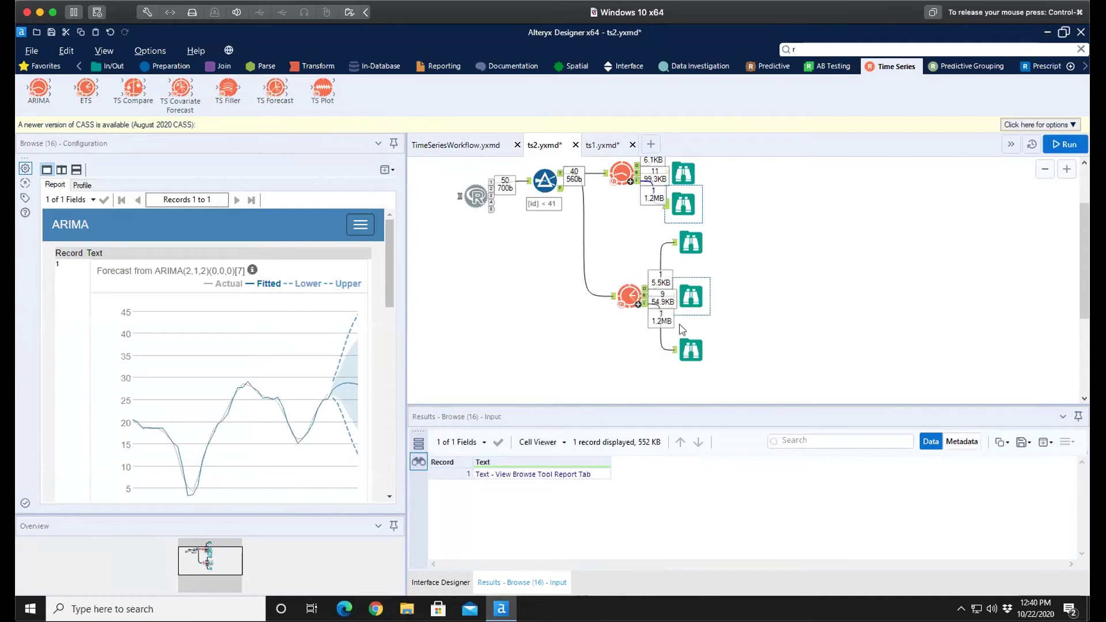
Step: Open the interactive ETS report for all records in a new window and examine its decomposition, forecast and error statistics
{"action": "left_click", "coordinate": [692, 350]}
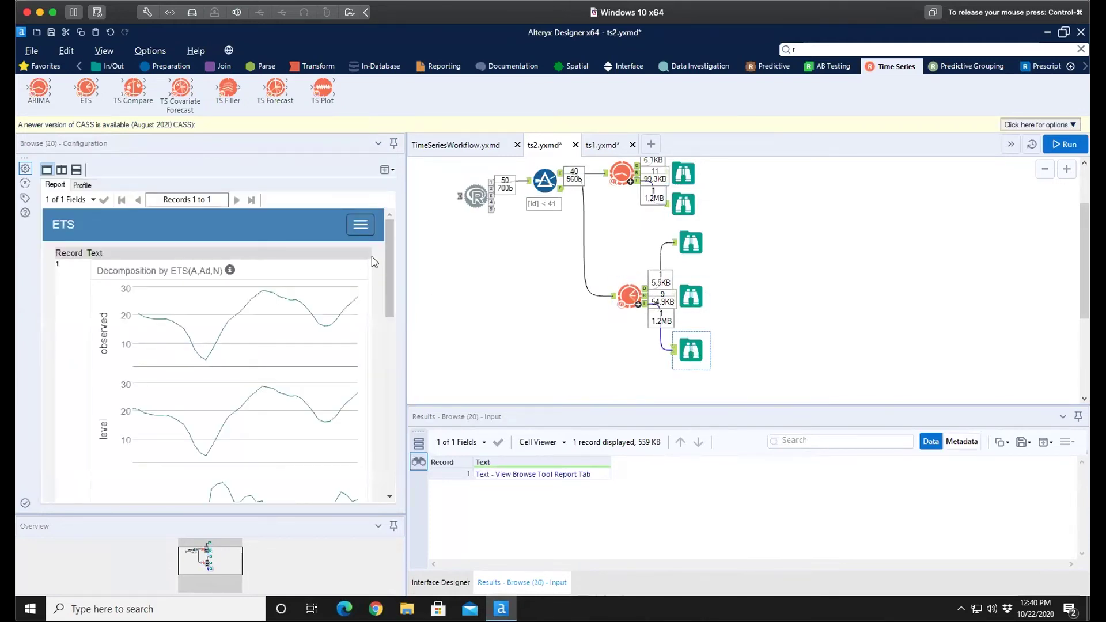
{"action": "left_click", "coordinate": [387, 171]}
{"action": "left_click", "coordinate": [299, 180]}
{"action": "left_click_drag", "start_coordinate": [574, 160], "coordinate": [551, 80]}
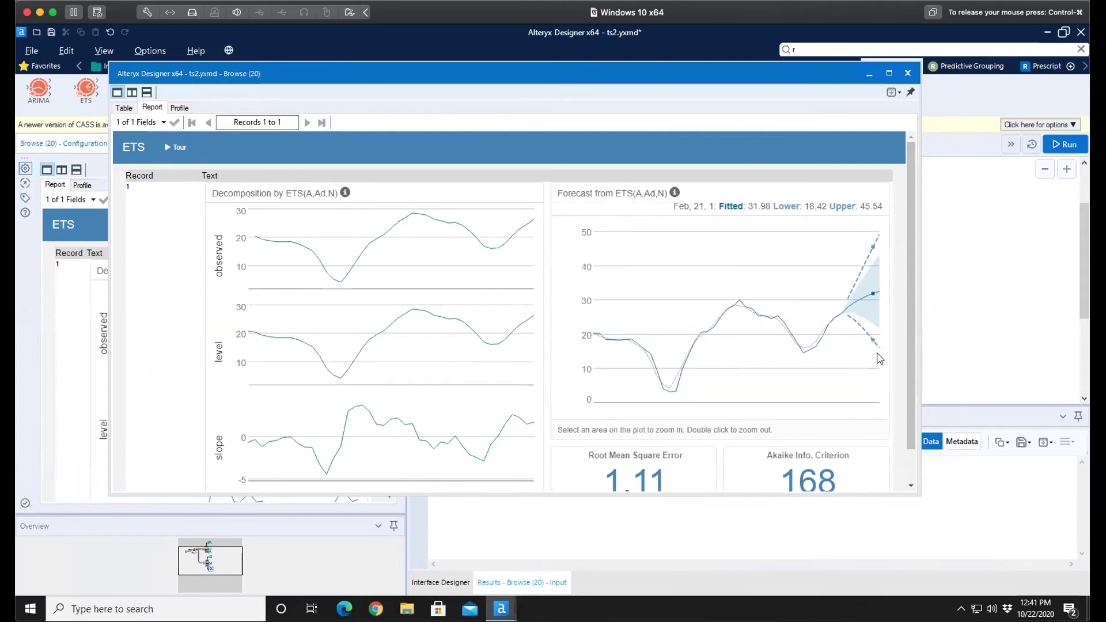
{"action": "scroll", "coordinate": [912, 362], "scroll_direction": "down", "scroll_amount": 1}
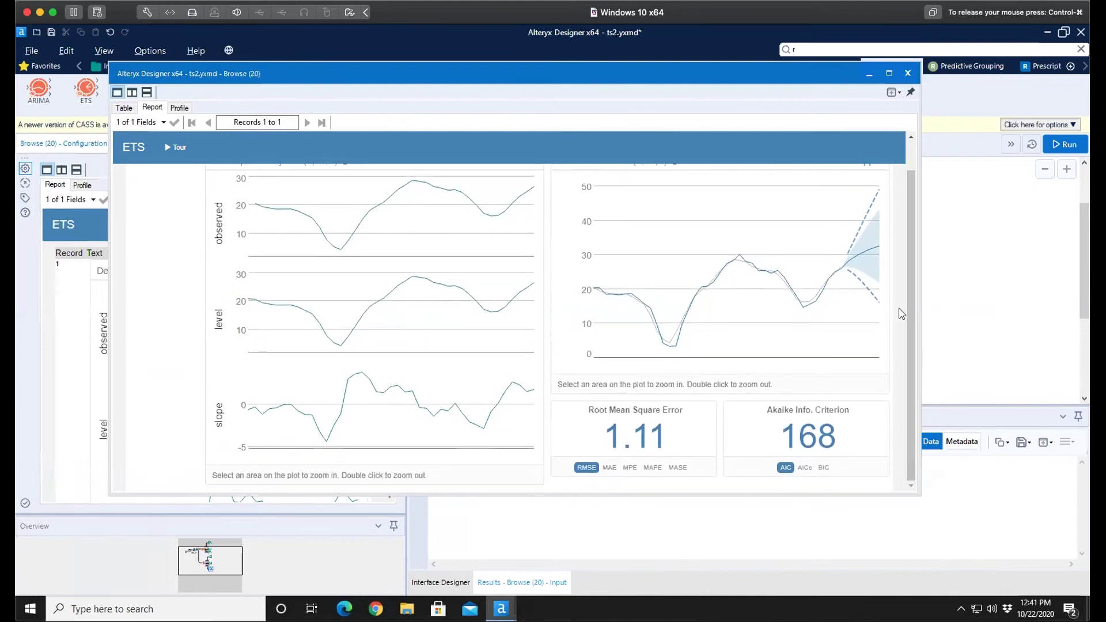
{"action": "mouse_move", "coordinate": [848, 270]}
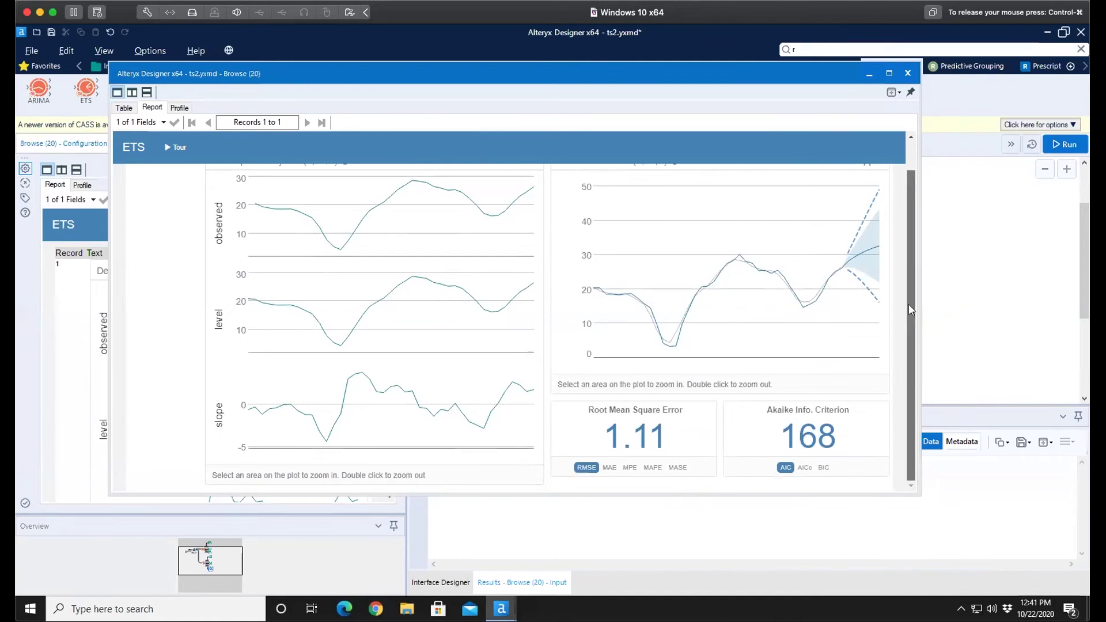
Step: Close the interactive ETS report and open the ETS tool's Report output for all records in a new window
{"action": "scroll", "coordinate": [911, 312], "scroll_direction": "up", "scroll_amount": 2}
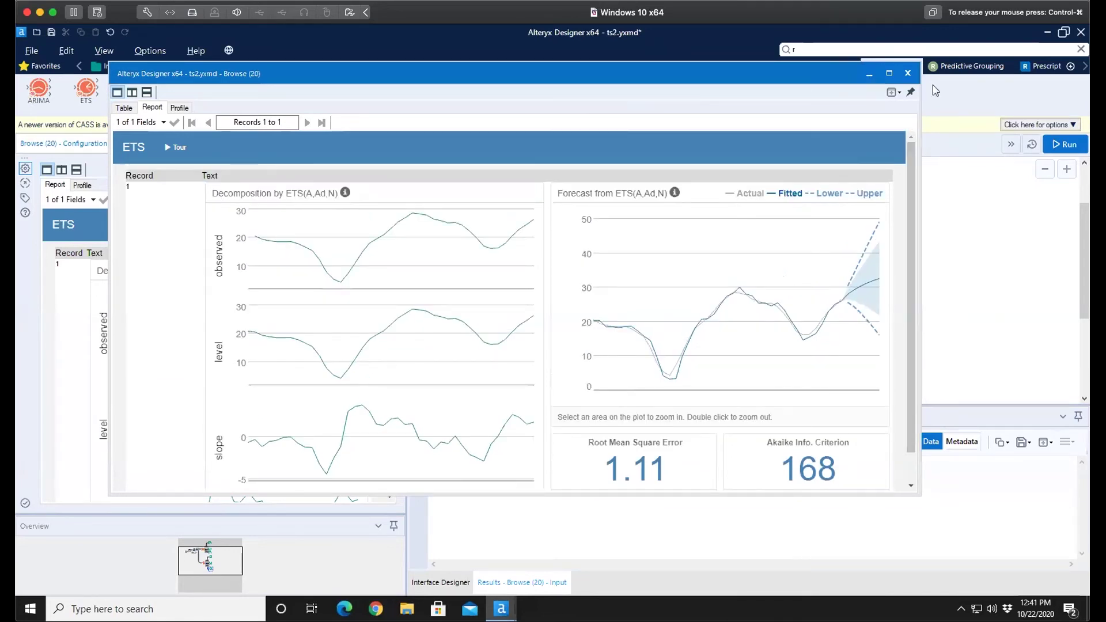
{"action": "left_click", "coordinate": [908, 74]}
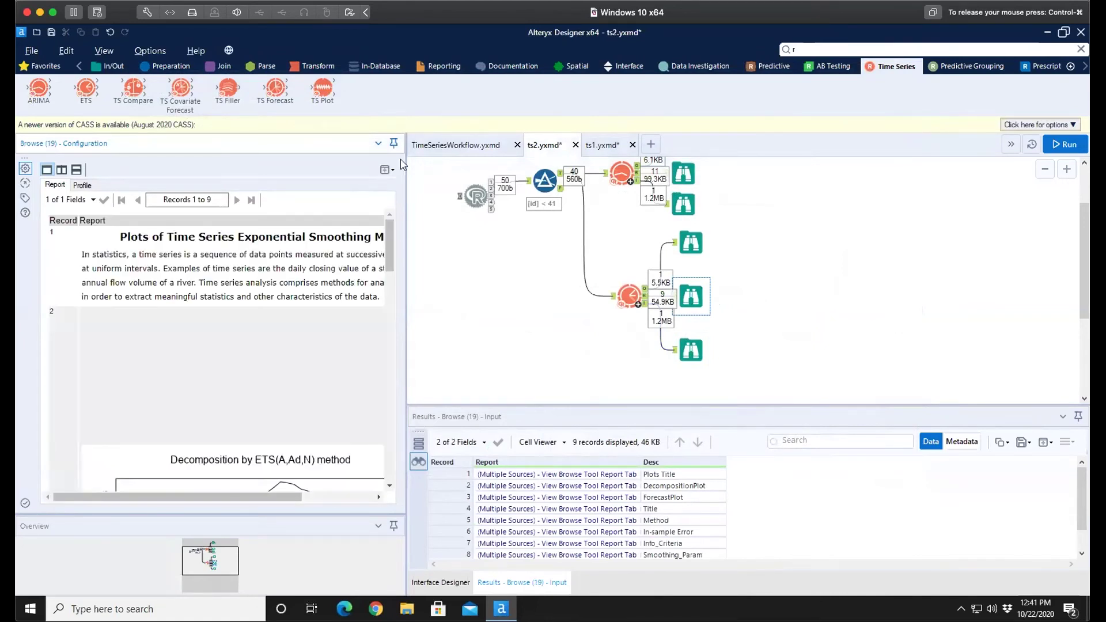
{"action": "left_click", "coordinate": [387, 169]}
{"action": "left_click", "coordinate": [322, 181]}
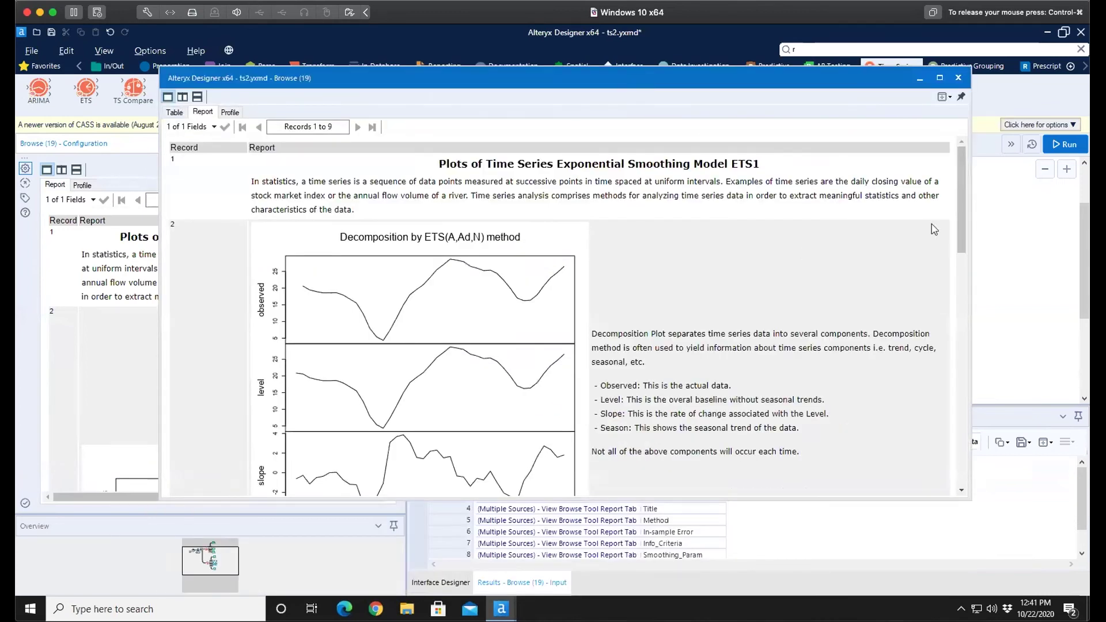
Step: Examine the ETS1 decomposition and forecast plots, error measures, information criteria and smoothing parameters, and close the report window
{"action": "left_click_drag", "start_coordinate": [962, 210], "coordinate": [957, 229]}
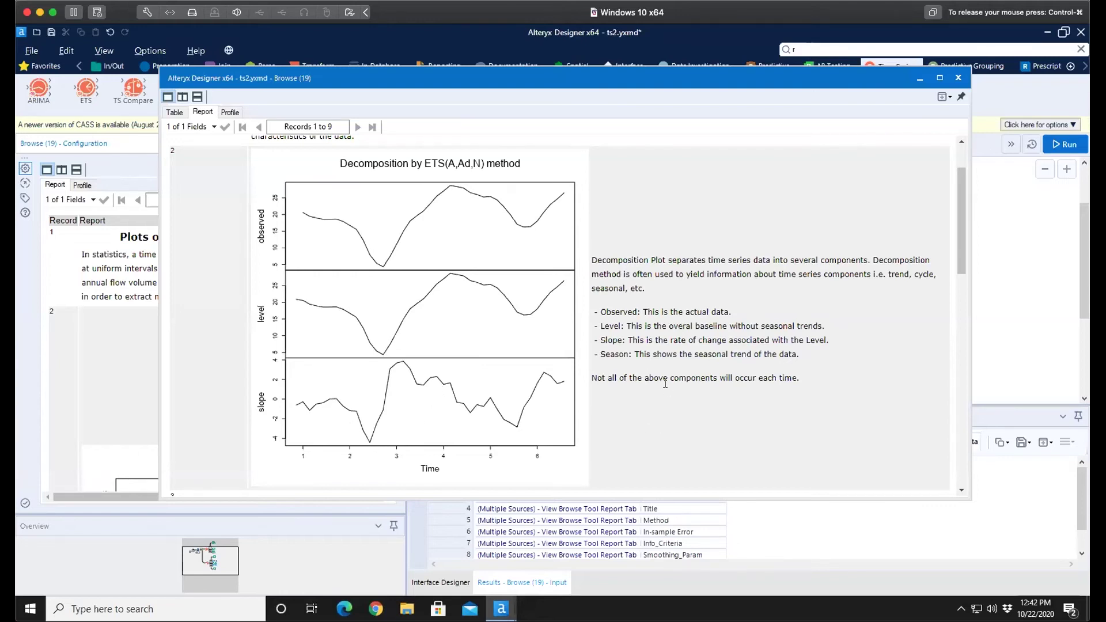
{"action": "scroll", "coordinate": [667, 389], "scroll_direction": "down", "scroll_amount": 5}
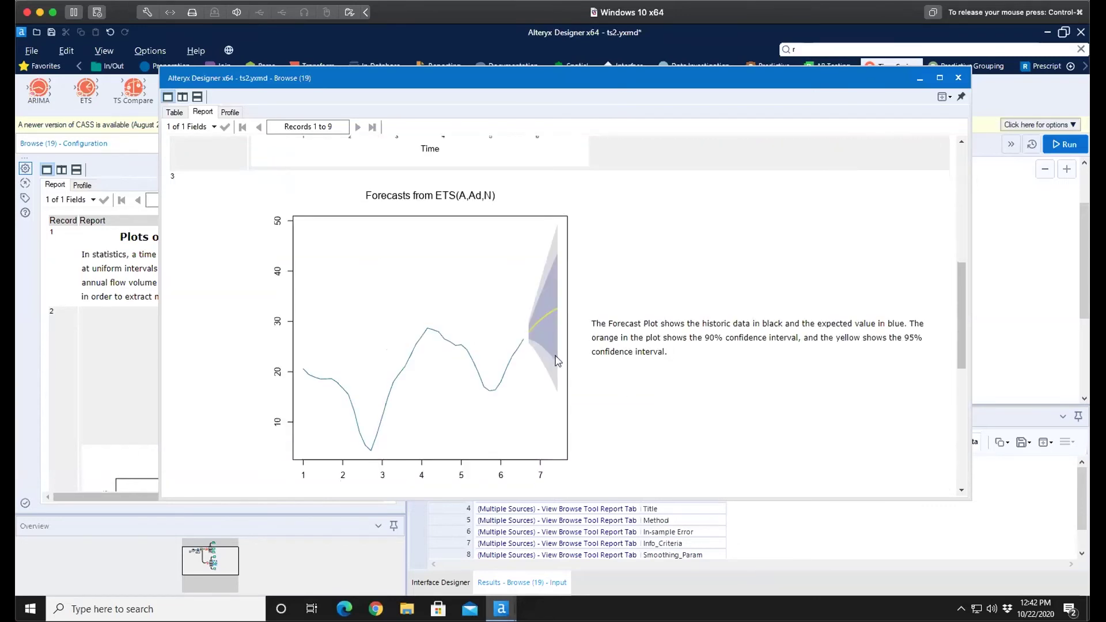
{"action": "scroll", "coordinate": [591, 357], "scroll_direction": "up", "scroll_amount": 6}
{"action": "scroll", "coordinate": [591, 357], "scroll_direction": "down", "scroll_amount": 3}
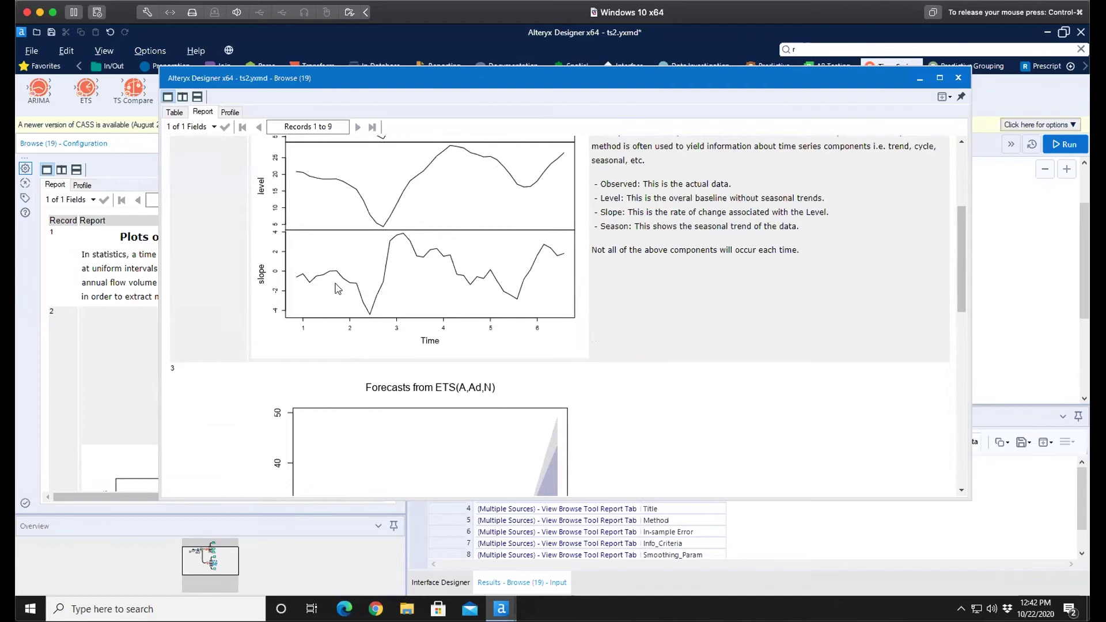
{"action": "scroll", "coordinate": [337, 288], "scroll_direction": "up", "scroll_amount": 1}
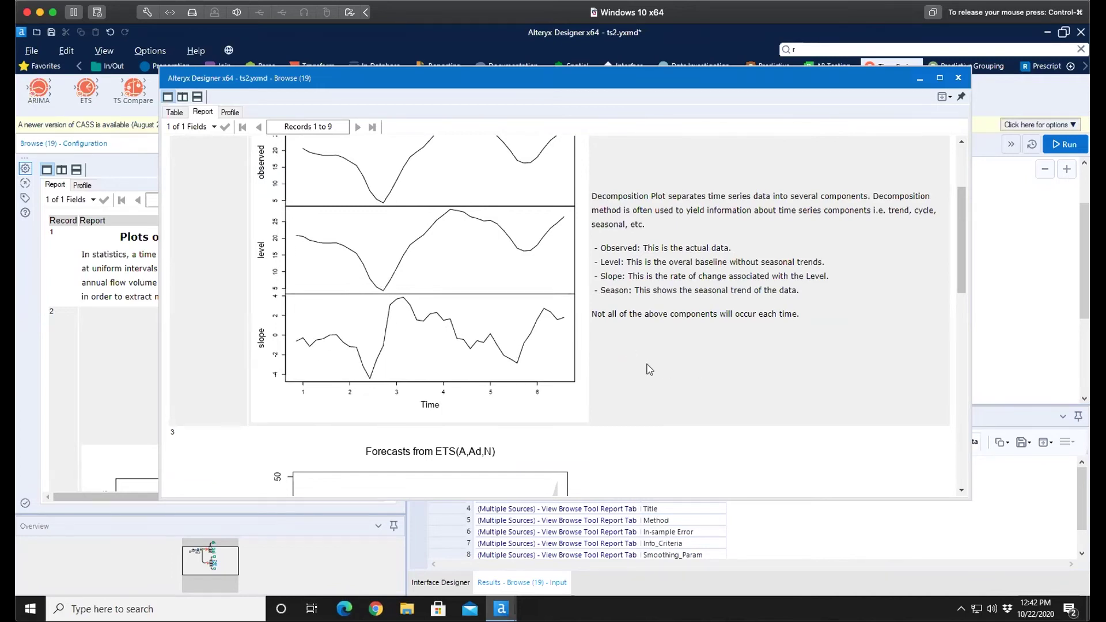
{"action": "scroll", "coordinate": [650, 367], "scroll_direction": "down", "scroll_amount": 10}
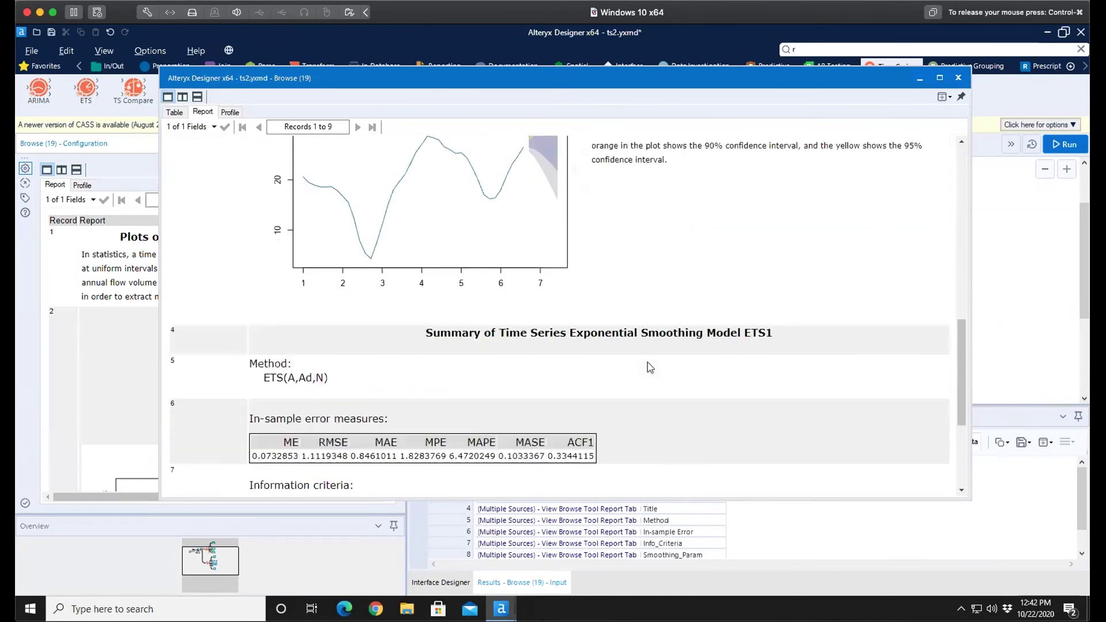
{"action": "scroll", "coordinate": [650, 367], "scroll_direction": "down", "scroll_amount": 4}
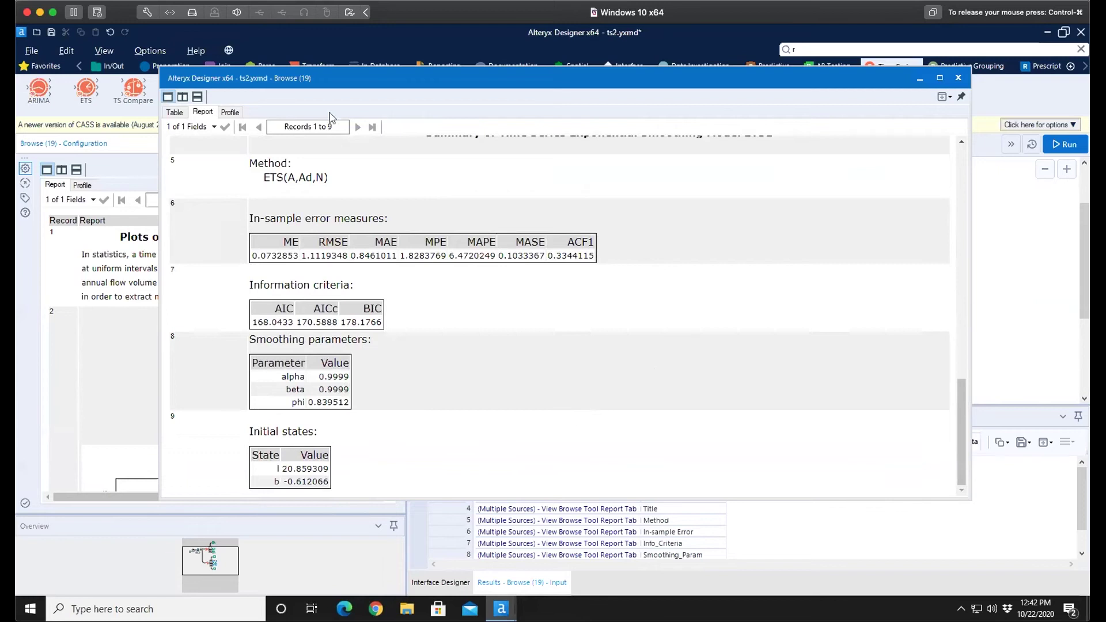
{"action": "left_click", "coordinate": [957, 77]}
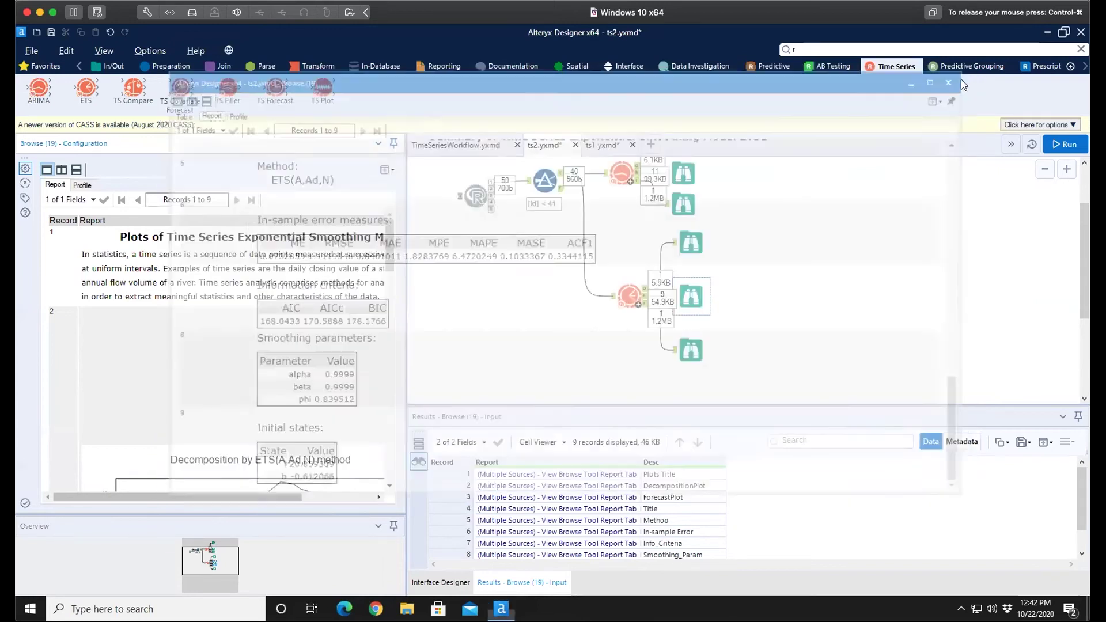
Step: Place a Union tool beyond the model branches and connect the ARIMA and ETS model object outputs to it
{"action": "scroll", "coordinate": [567, 227], "scroll_direction": "up", "scroll_amount": 3}
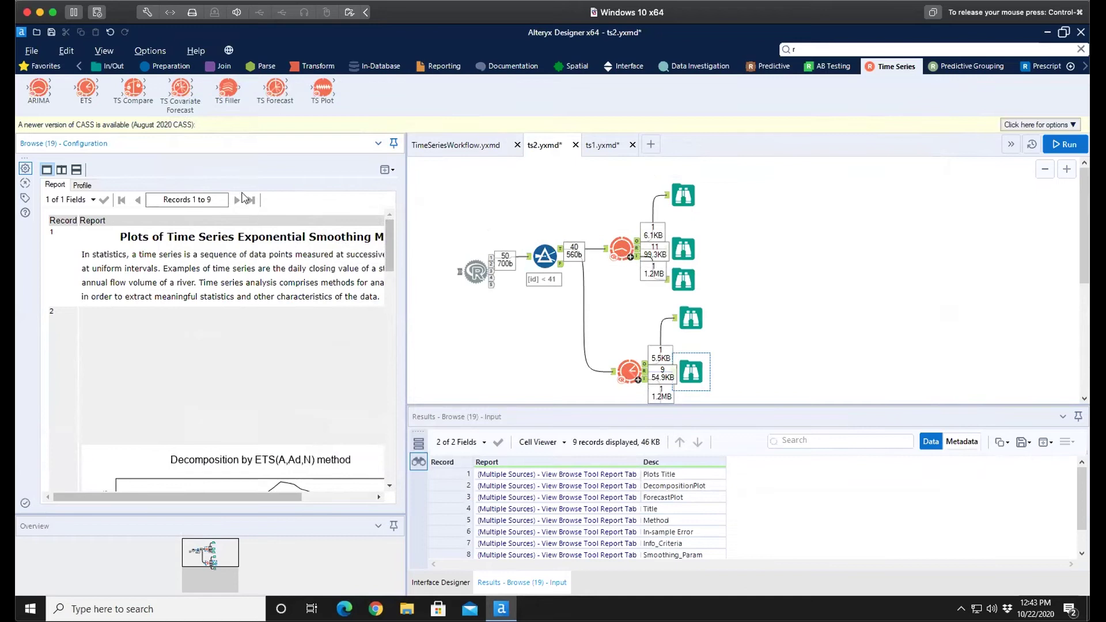
{"action": "left_click", "coordinate": [217, 67]}
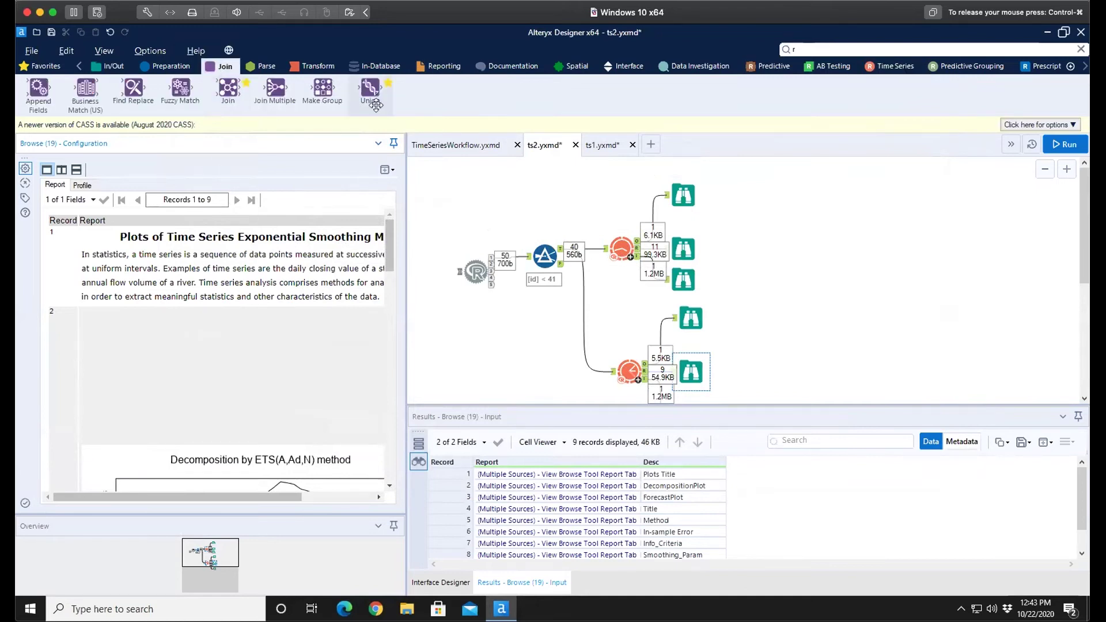
{"action": "left_click_drag", "start_coordinate": [370, 87], "coordinate": [821, 264]}
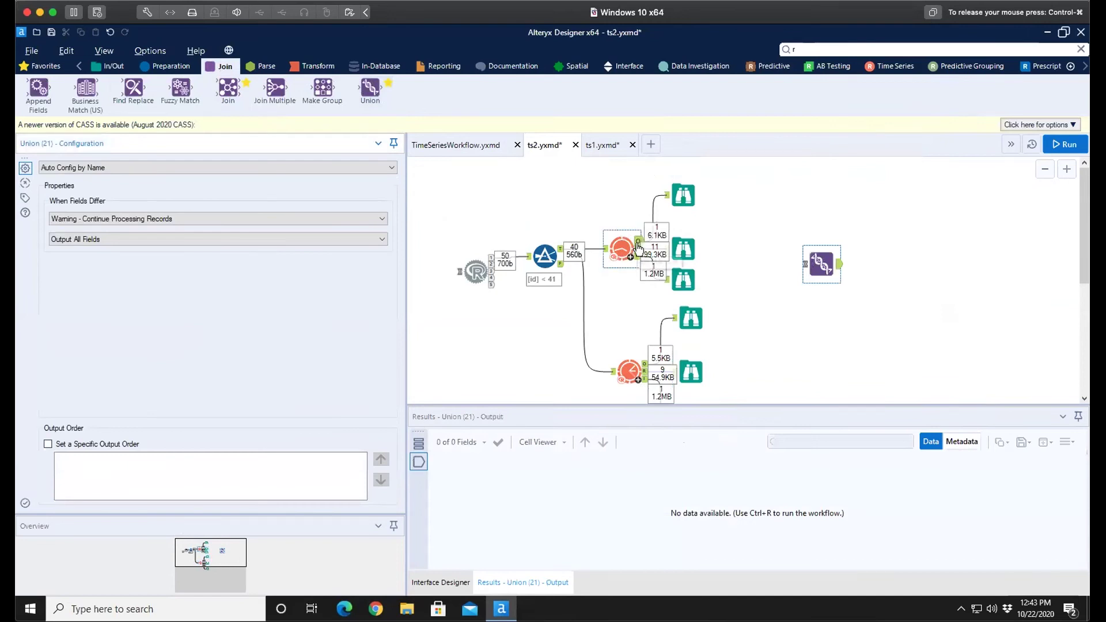
{"action": "left_click_drag", "start_coordinate": [639, 241], "coordinate": [803, 264]}
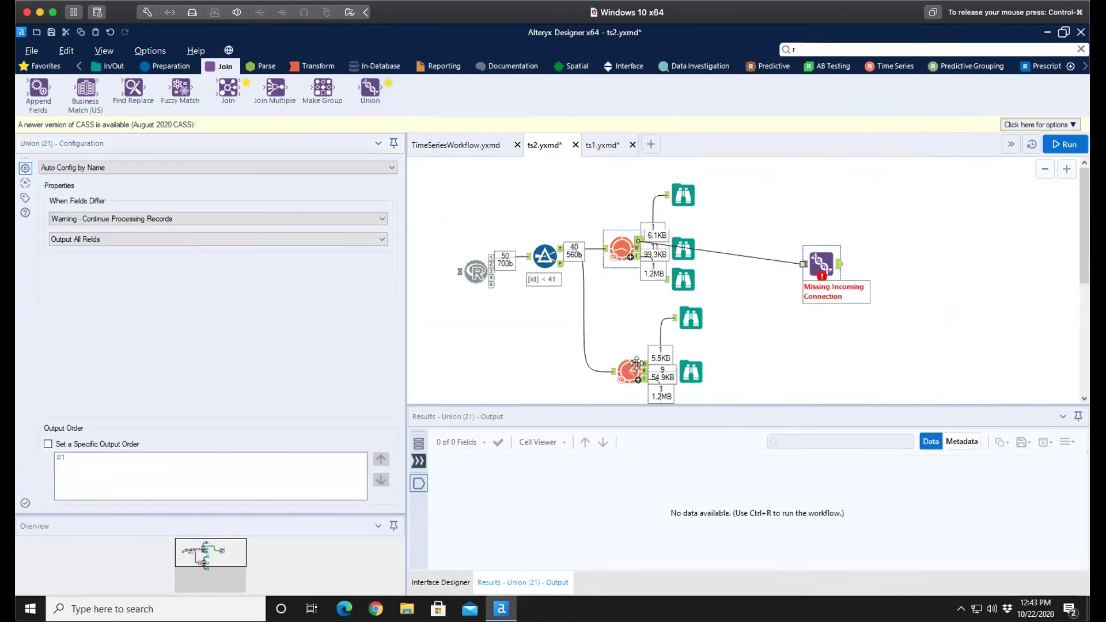
{"action": "left_click_drag", "start_coordinate": [645, 363], "coordinate": [814, 268]}
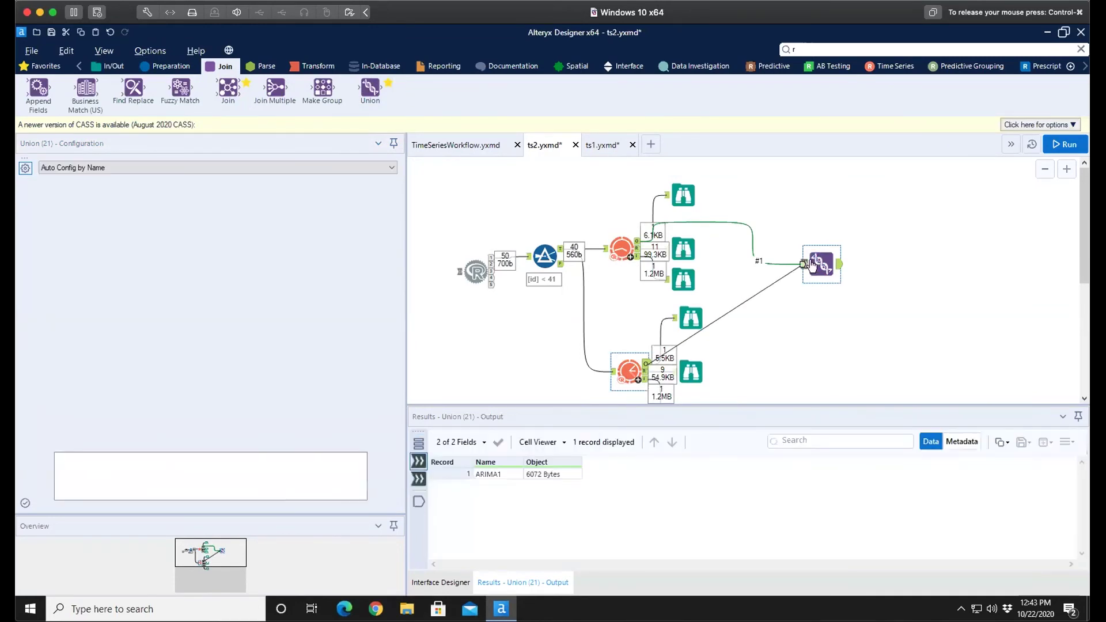
Step: Check the model names set in the ARIMA and ETS tools and review the Union tool's configuration
{"action": "left_click", "coordinate": [620, 248]}
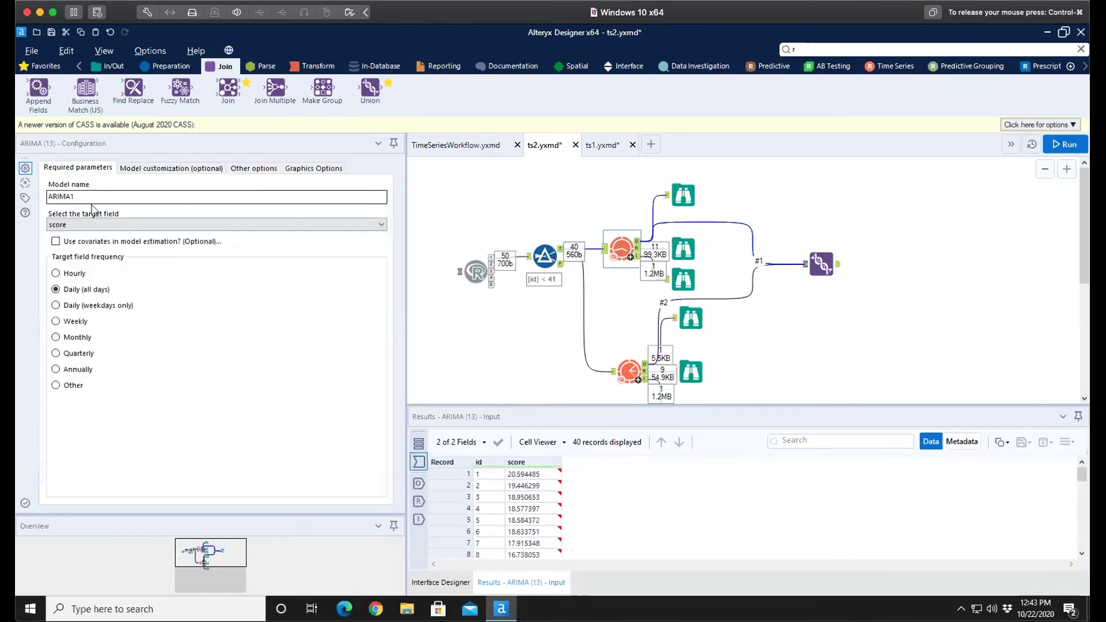
{"action": "left_click", "coordinate": [629, 371]}
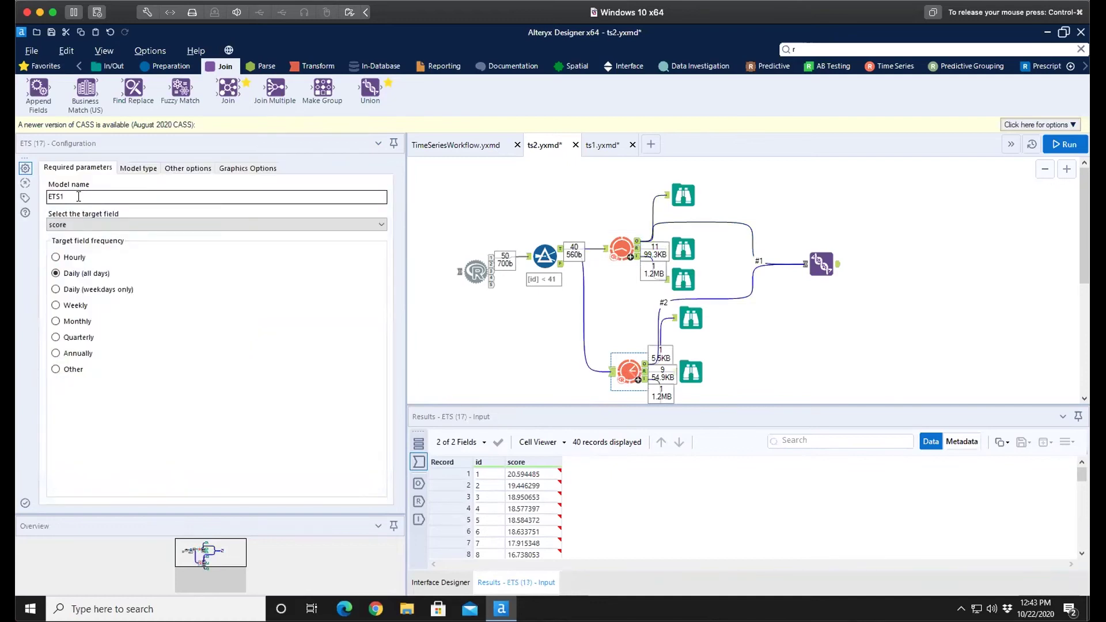
{"action": "left_click", "coordinate": [811, 275]}
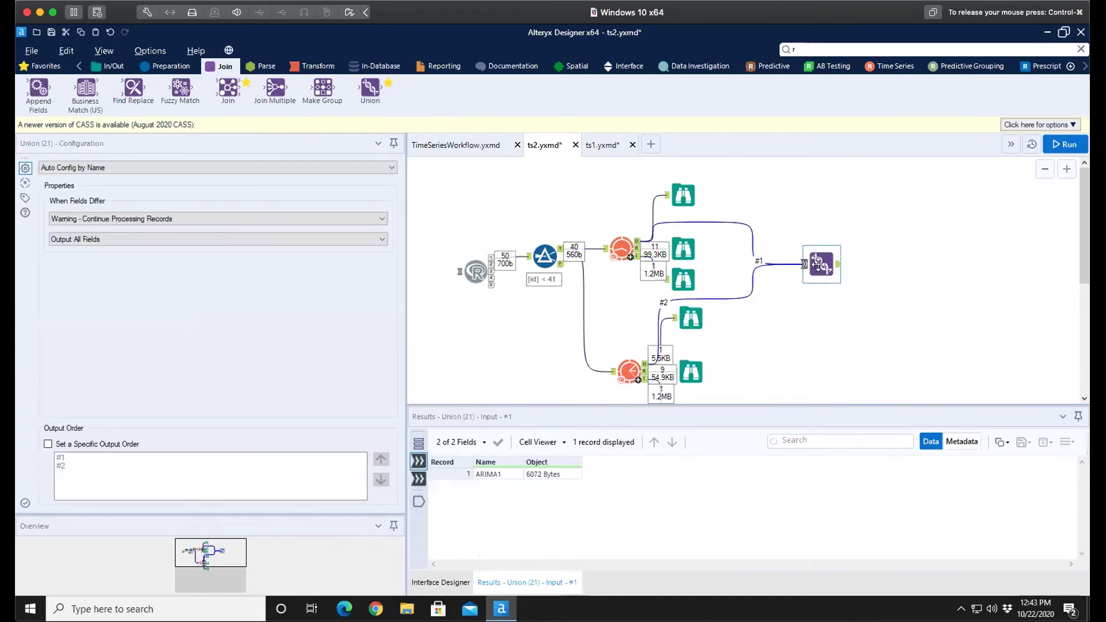
Step: Place a TS Compare tool after the Union and connect the Filter's False output to its right input
{"action": "left_click", "coordinate": [889, 66]}
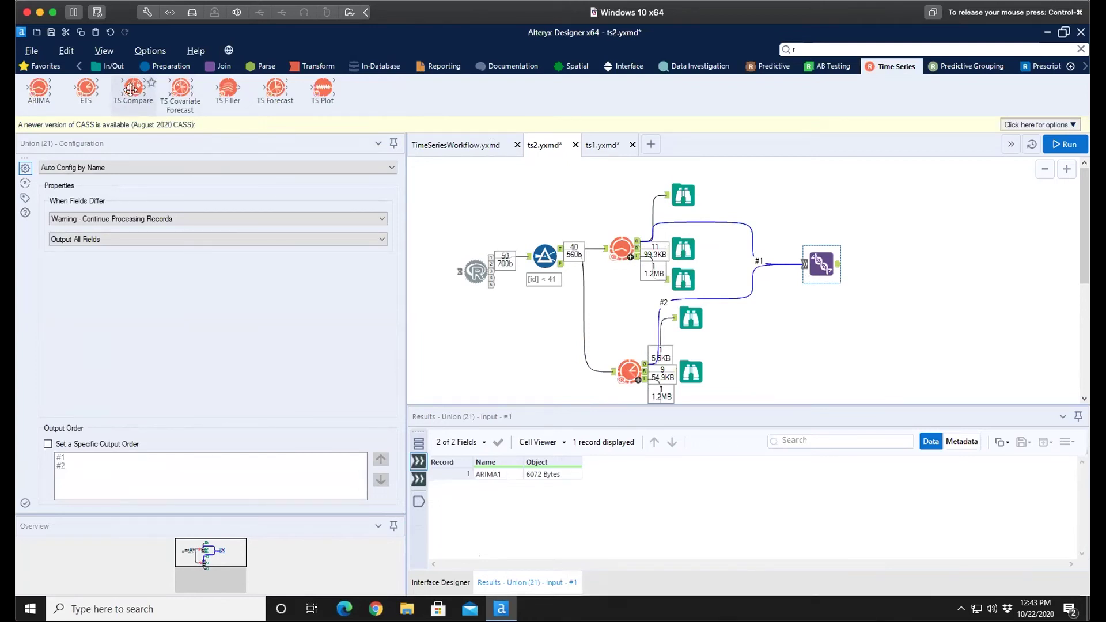
{"action": "left_click_drag", "start_coordinate": [131, 89], "coordinate": [893, 272]}
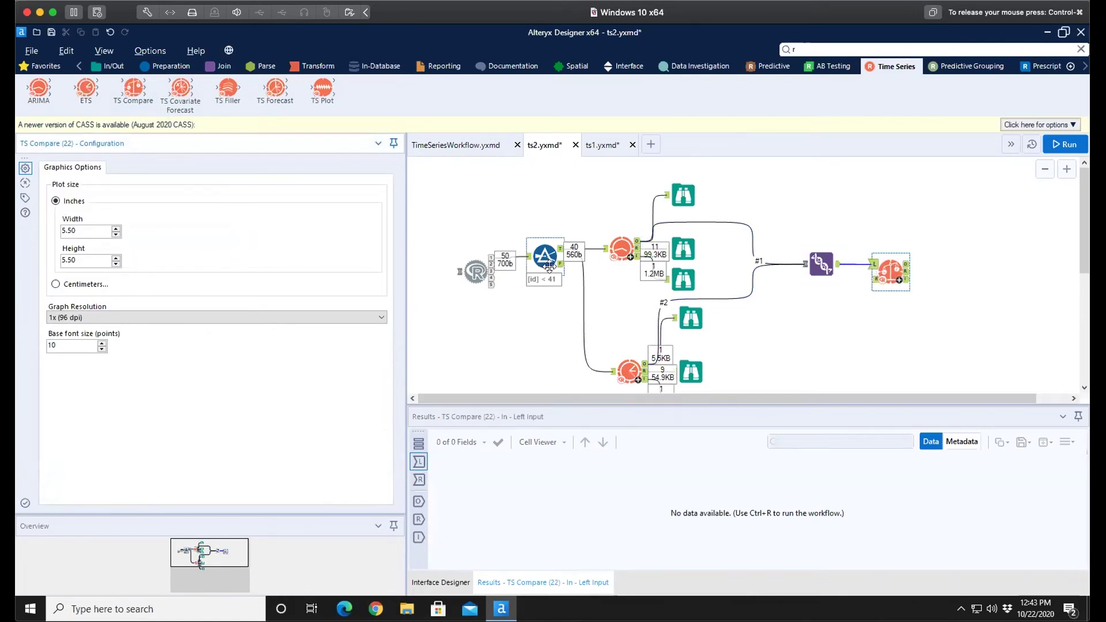
{"action": "left_click_drag", "start_coordinate": [562, 266], "coordinate": [889, 286]}
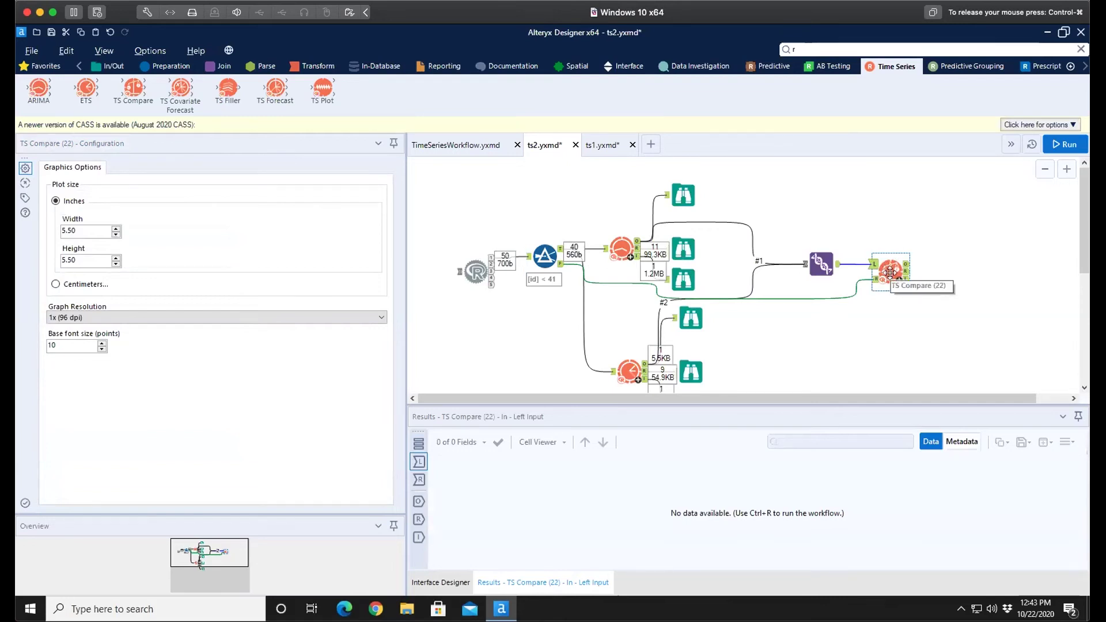
Step: Add Browse tools to all TS Compare outputs and run the workflow
{"action": "right_click", "coordinate": [889, 272]}
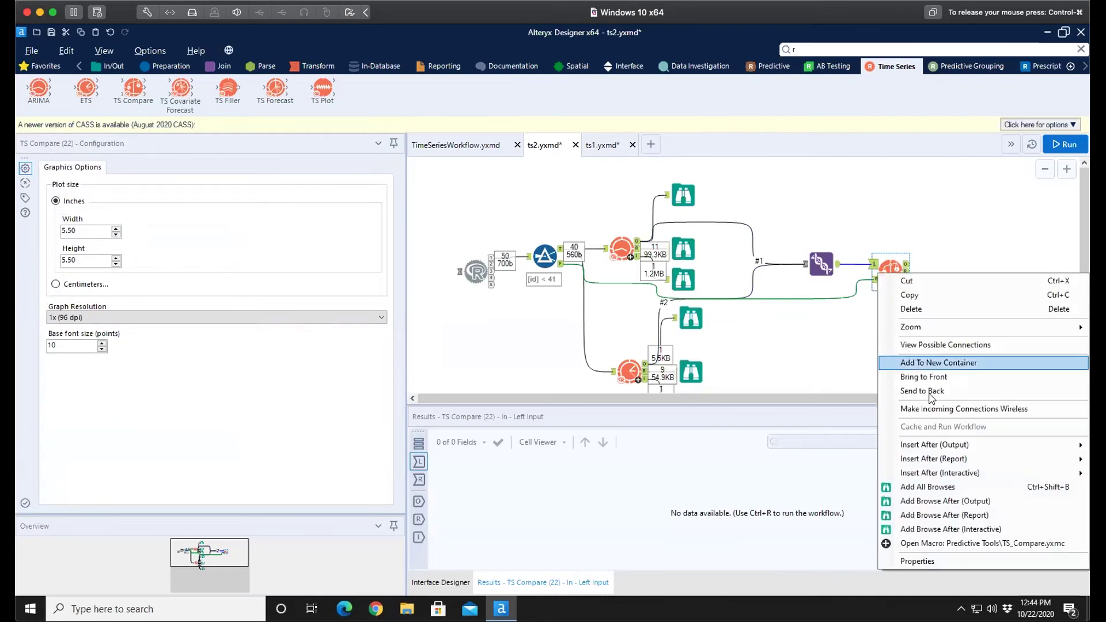
{"action": "left_click", "coordinate": [941, 487]}
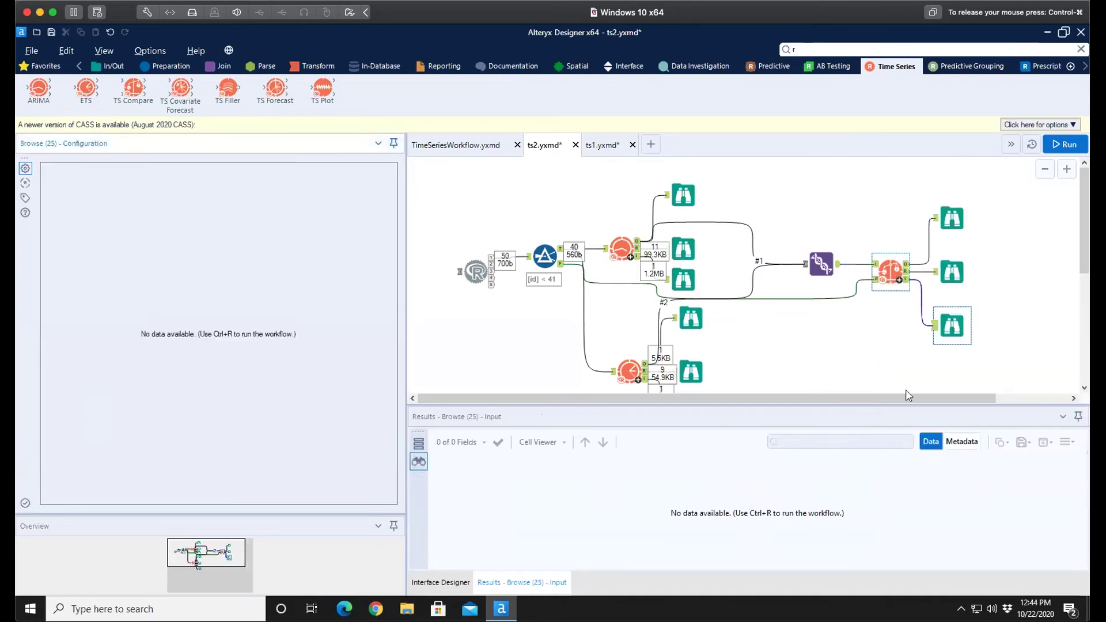
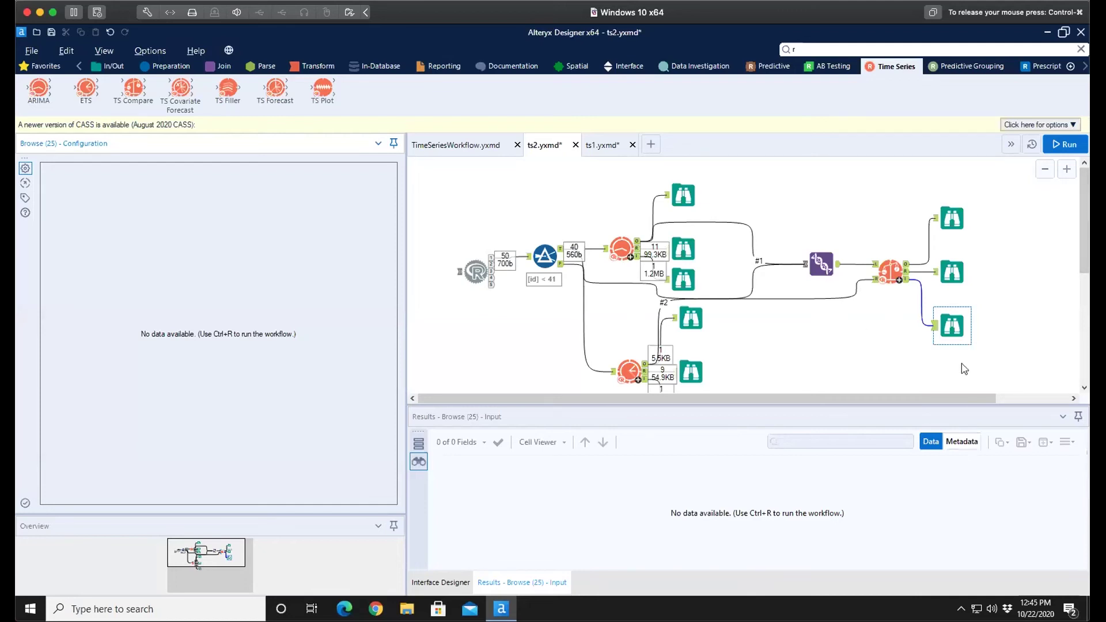
{"action": "key", "text": "ctrl+super"}
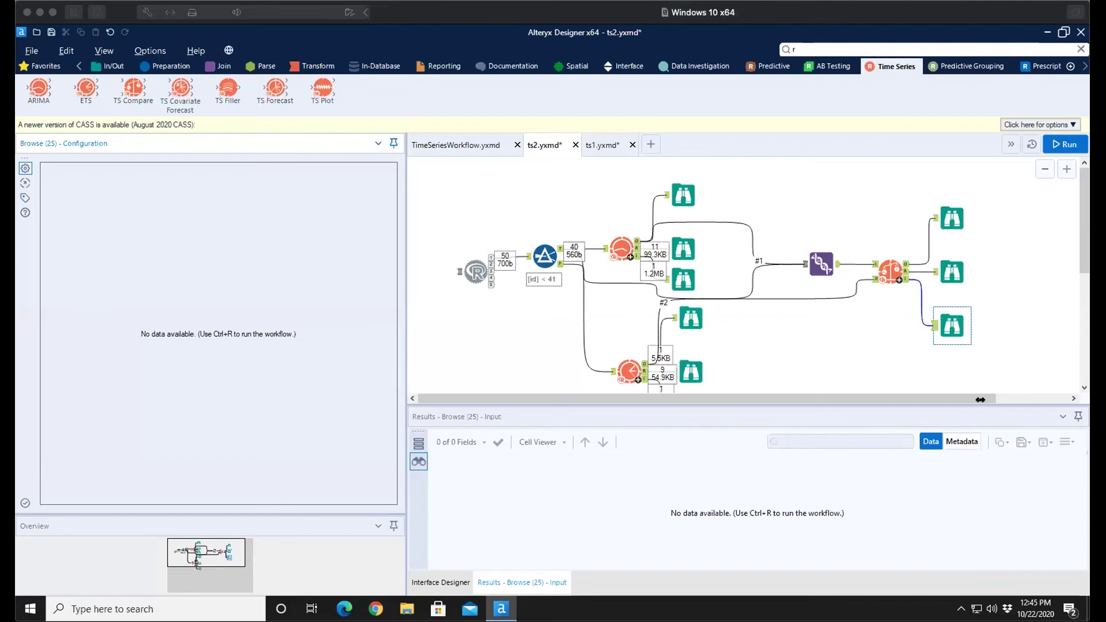
{"action": "left_click", "coordinate": [1035, 306]}
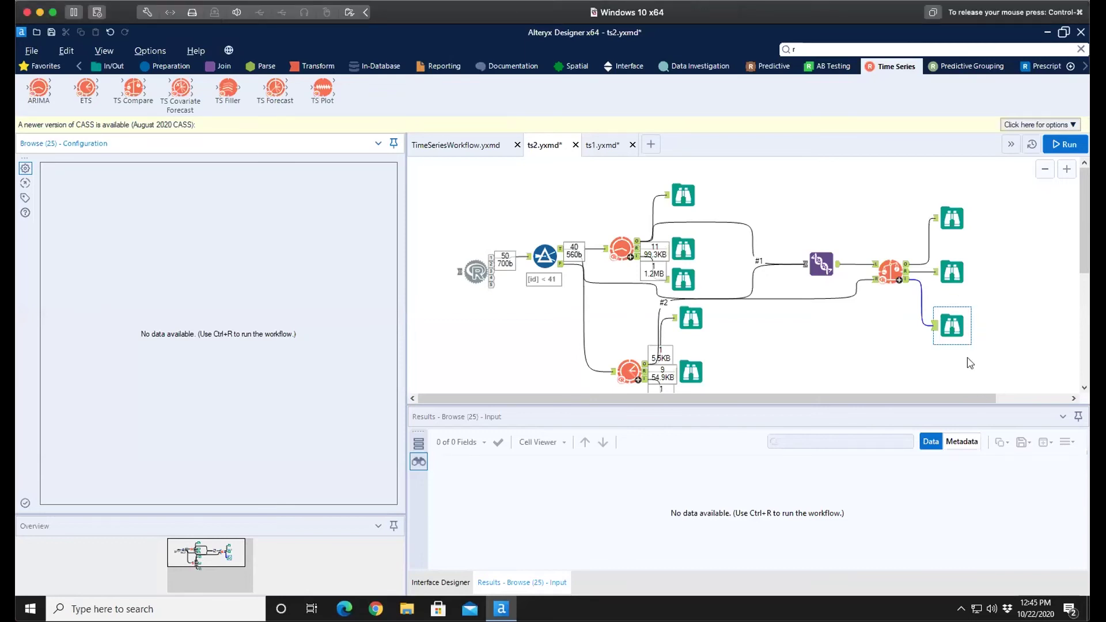
{"action": "left_click", "coordinate": [1024, 316]}
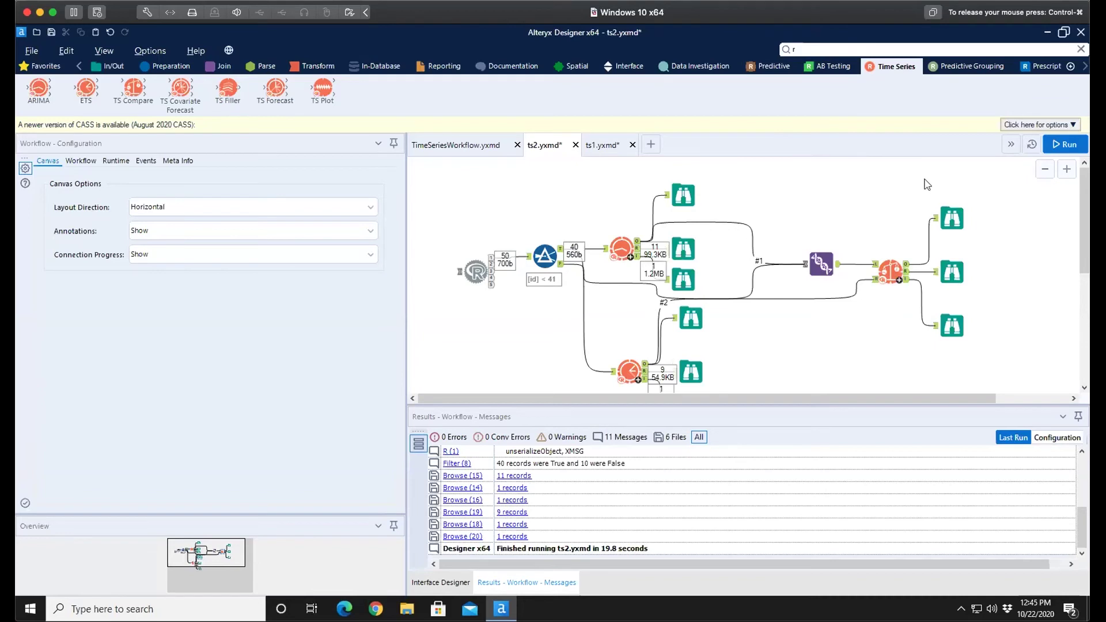
{"action": "left_click", "coordinate": [1065, 145]}
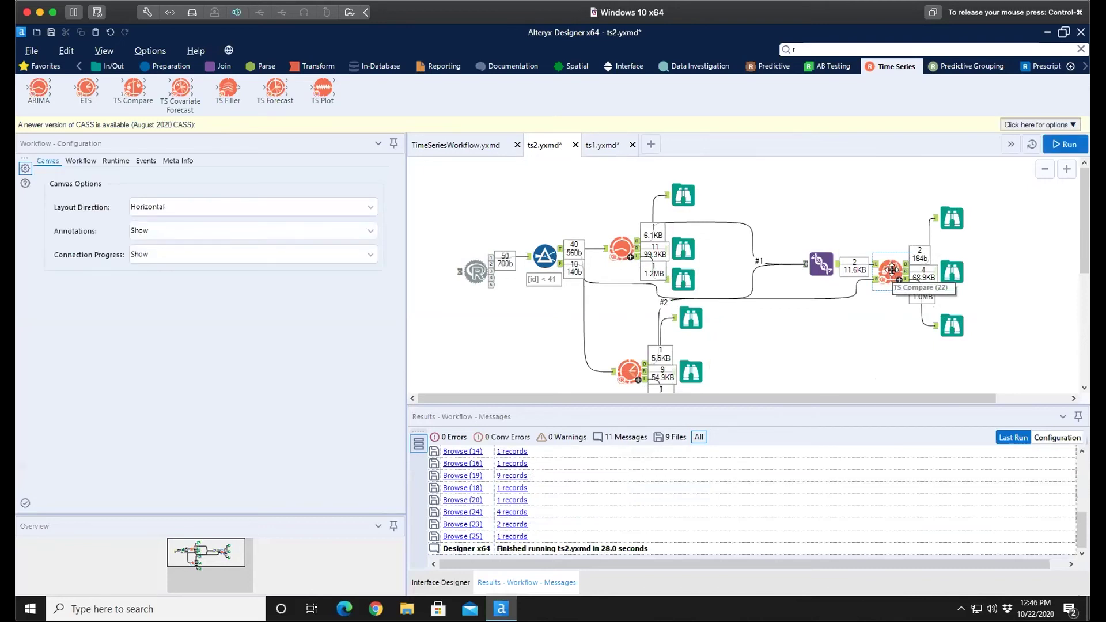
Step: Look through the TS Compare Browse results and examine the accuracy measures for both models in the Output data
{"action": "left_click", "coordinate": [947, 326]}
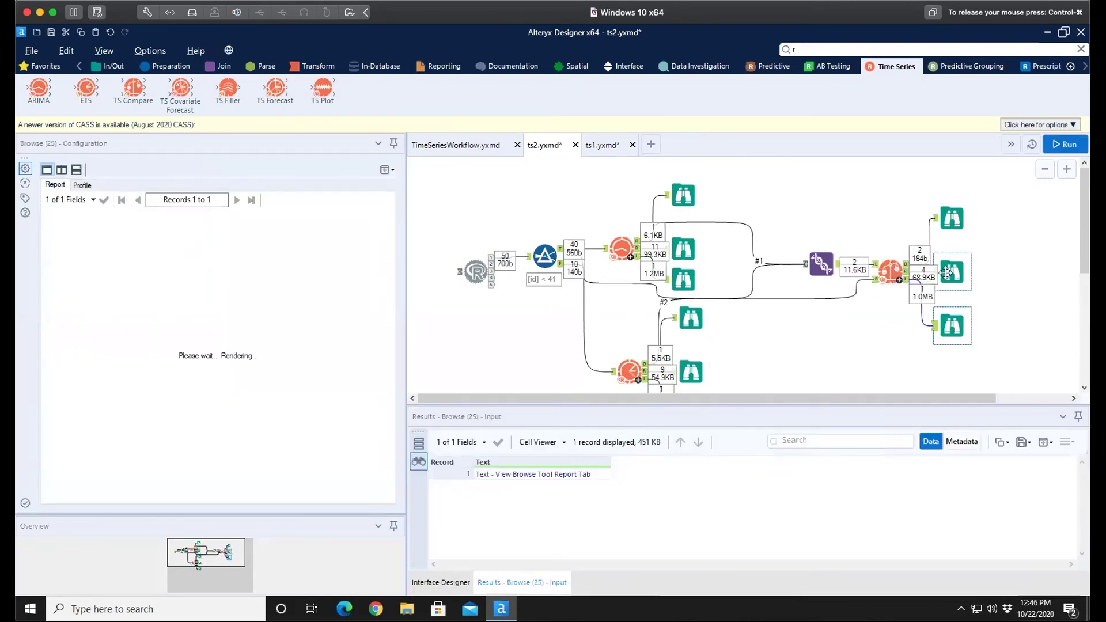
{"action": "left_click", "coordinate": [946, 272]}
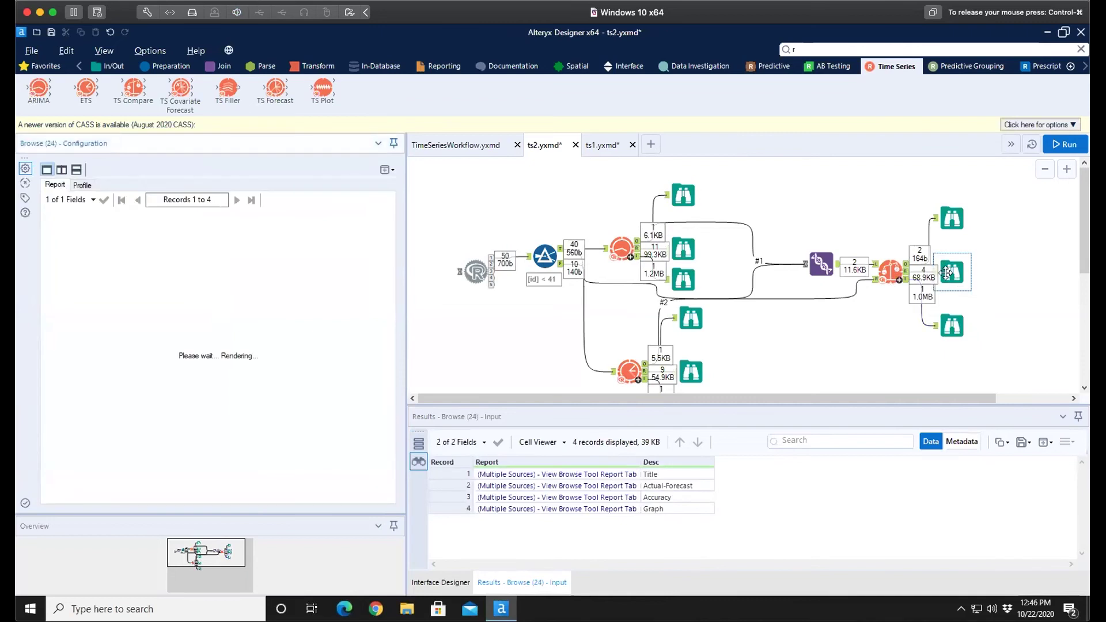
{"action": "left_click", "coordinate": [951, 218]}
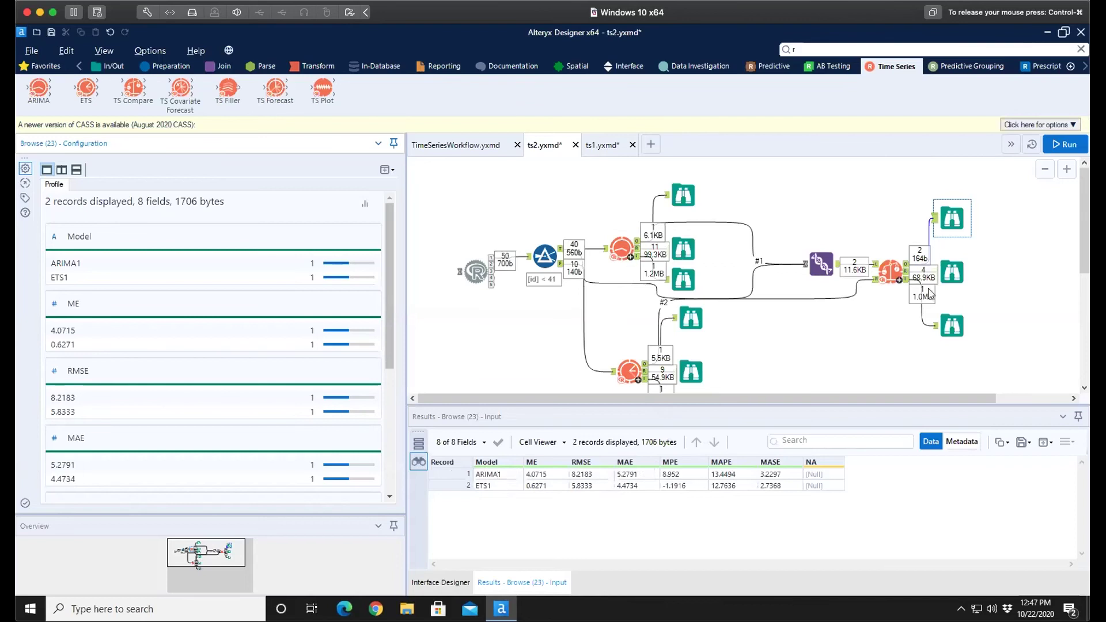
Step: Open the interactive TS Compare report for all records in a new window, enlarge it, and compare actual with forecast values
{"action": "left_click", "coordinate": [958, 318]}
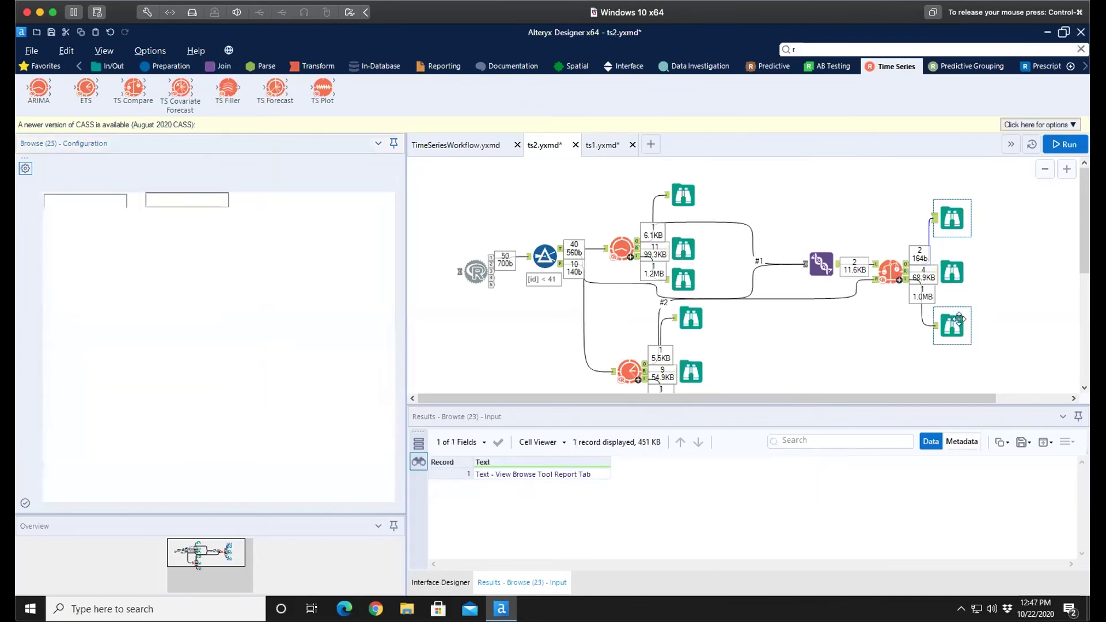
{"action": "left_click", "coordinate": [391, 172]}
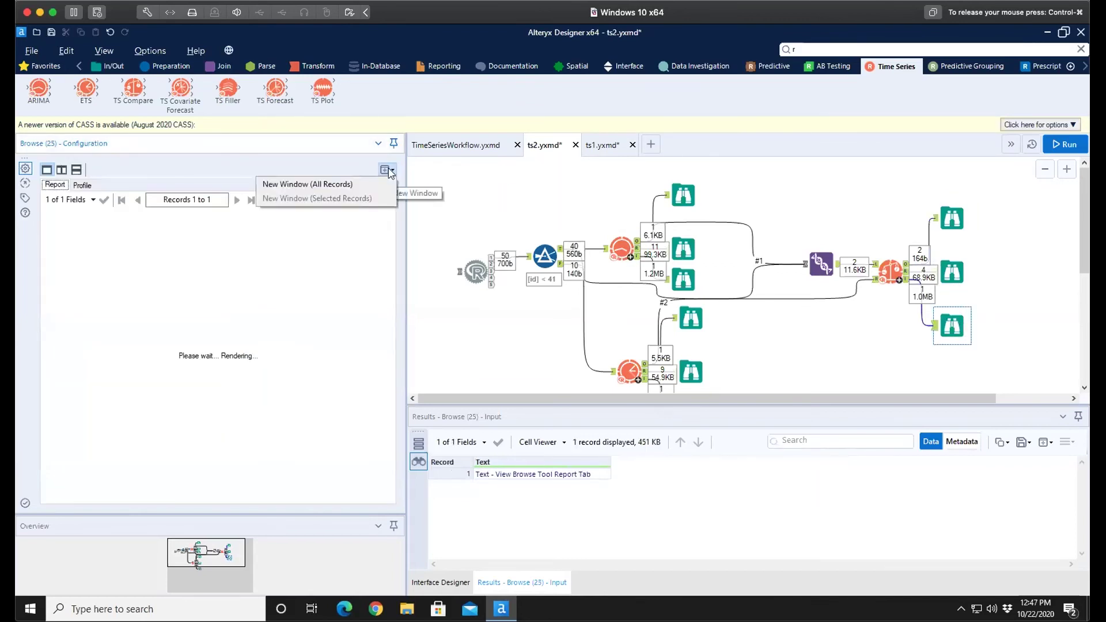
{"action": "left_click", "coordinate": [375, 181]}
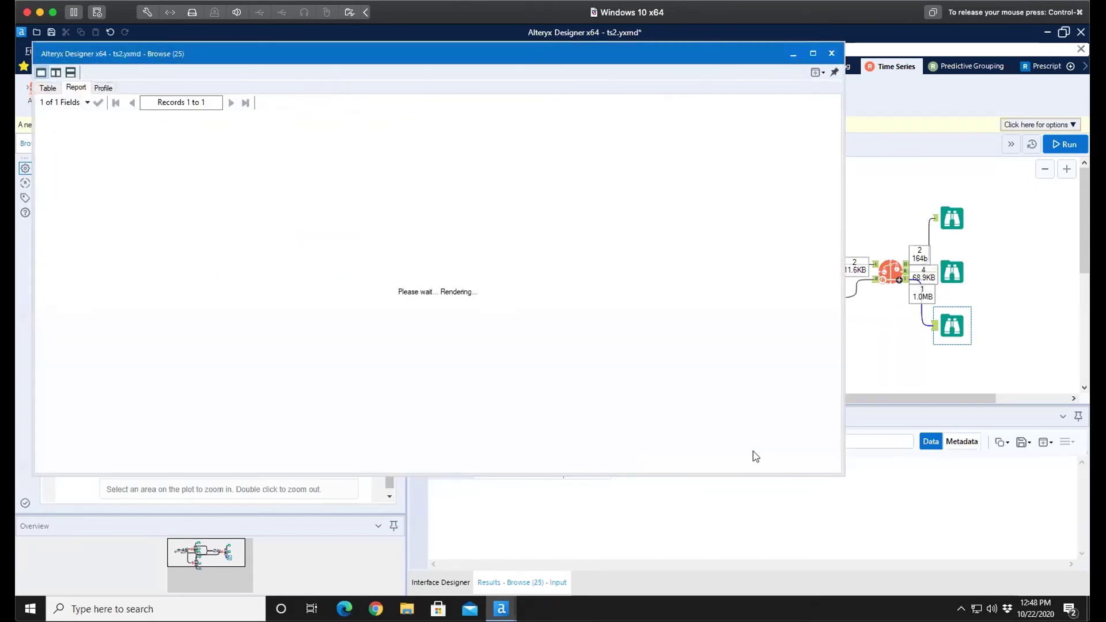
{"action": "left_click_drag", "start_coordinate": [841, 473], "coordinate": [925, 555]}
{"action": "mouse_move", "coordinate": [560, 259]}
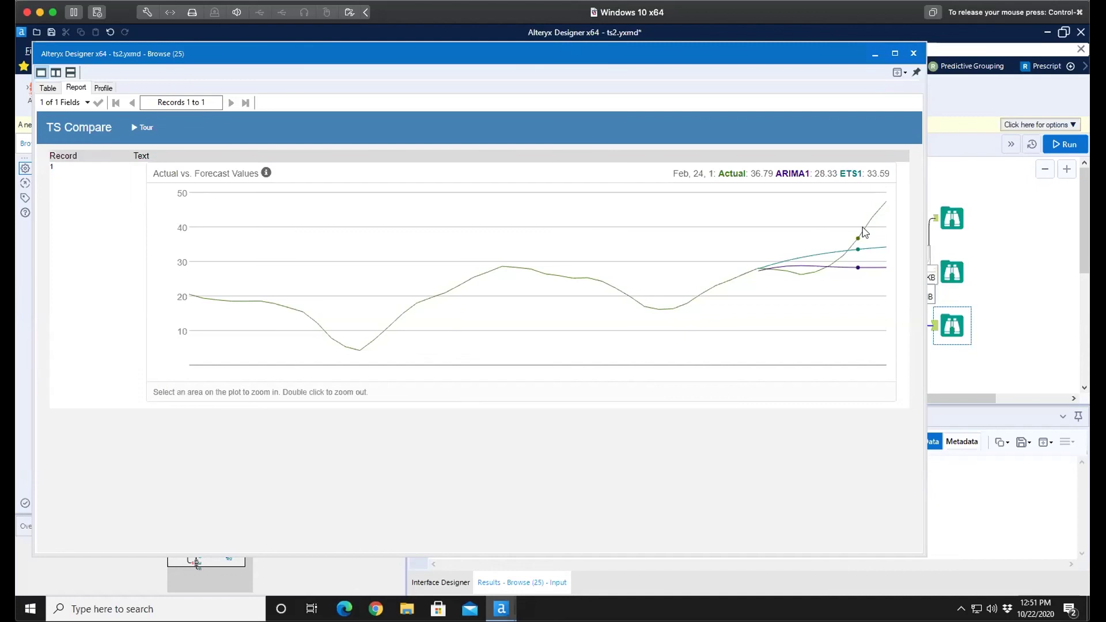
Step: Close the report window and delete the ARIMA, Union and TS Compare tools together with their Browse tools
{"action": "left_click", "coordinate": [914, 54]}
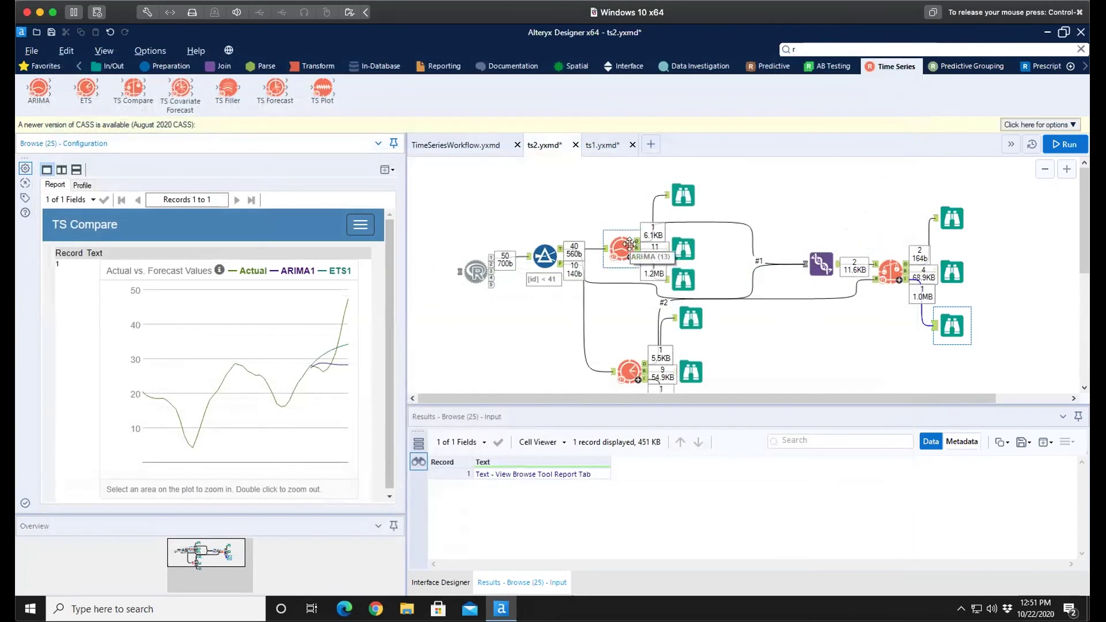
{"action": "left_click_drag", "start_coordinate": [612, 179], "coordinate": [982, 295]}
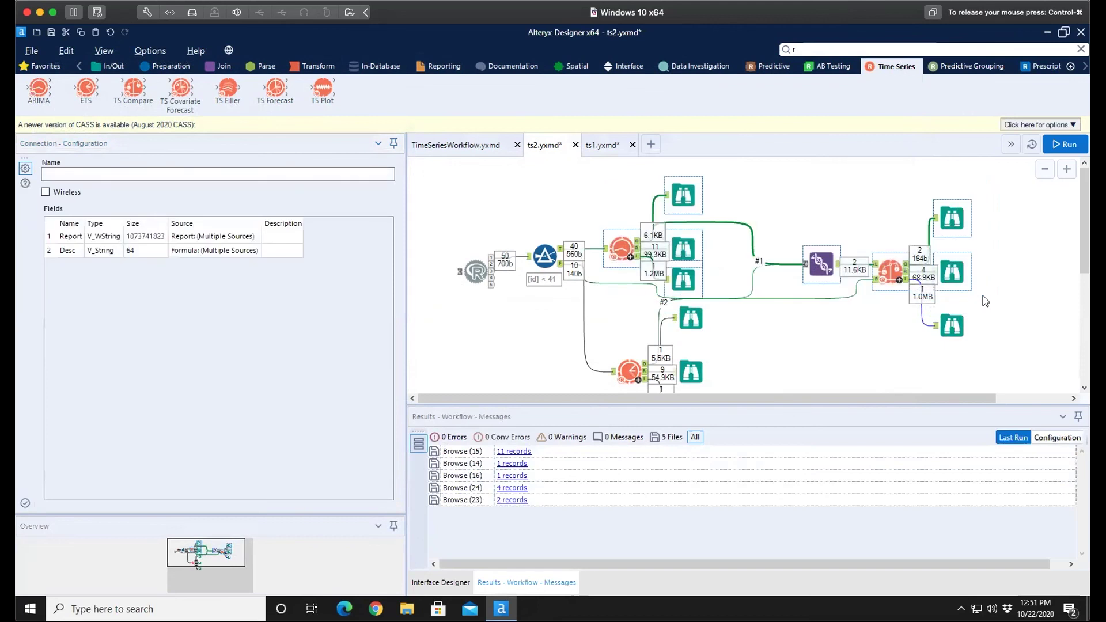
{"action": "right_click", "coordinate": [916, 276]}
{"action": "left_click", "coordinate": [960, 311]}
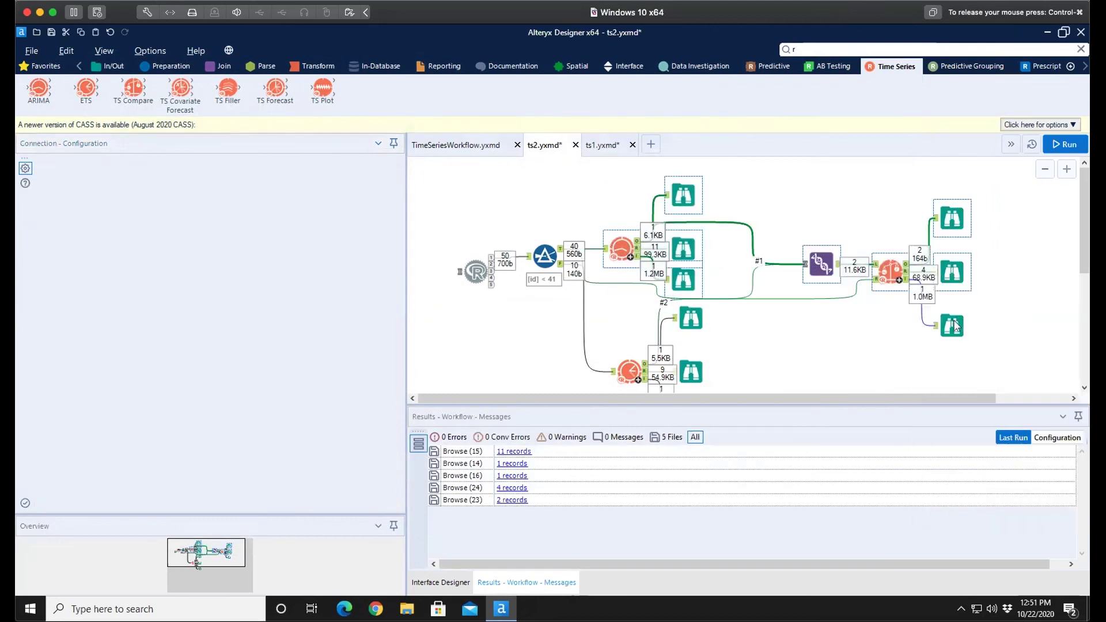
{"action": "right_click", "coordinate": [953, 327]}
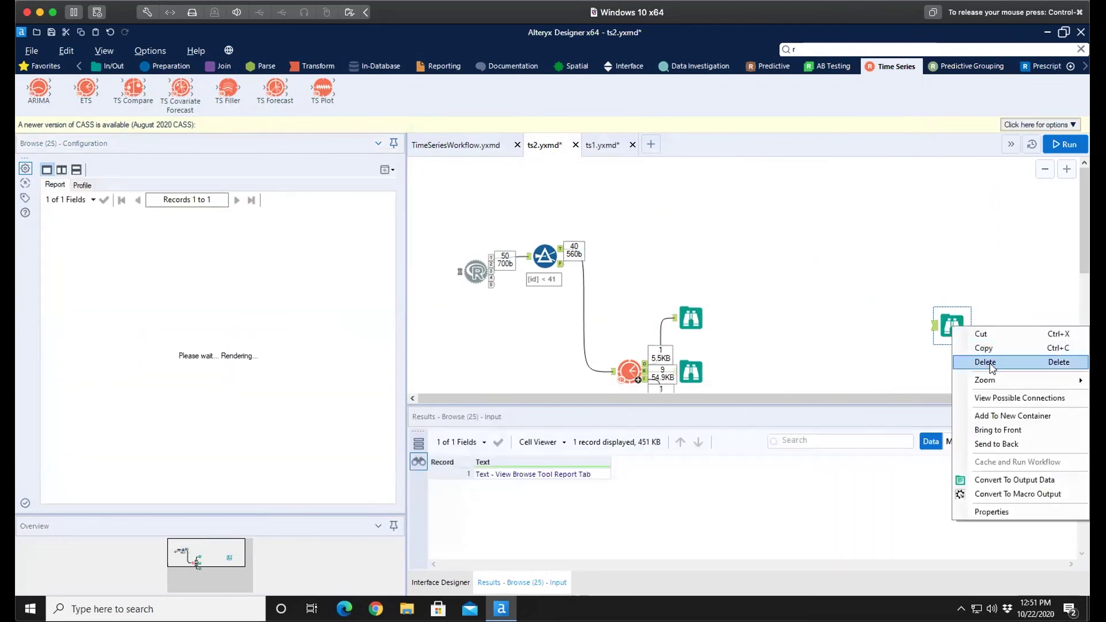
{"action": "left_click", "coordinate": [989, 362]}
Step: Move the ETS tool and its three Browse tools up beside the Filter tool
{"action": "left_click_drag", "start_coordinate": [612, 218], "coordinate": [760, 370]}
{"action": "left_click_drag", "start_coordinate": [627, 299], "coordinate": [665, 222]}
{"action": "scroll", "coordinate": [749, 308], "scroll_direction": "up", "scroll_amount": 2}
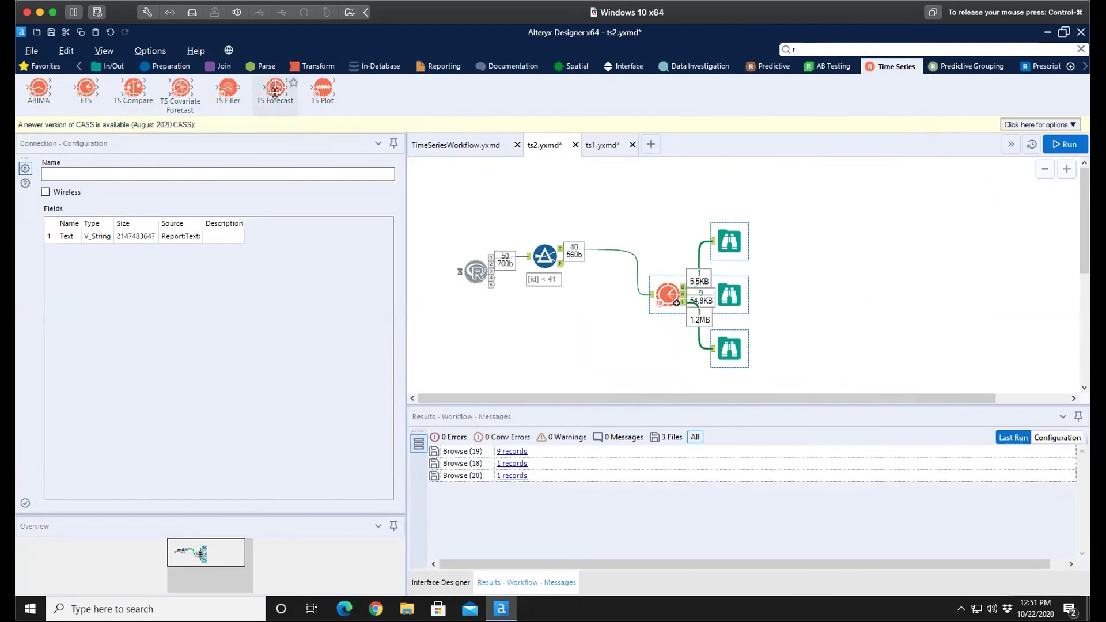
Step: Add a TS Forecast tool fed by the ETS tool's model output, forecasting 7 periods with the point forecast field named ETS_Forecast
{"action": "left_click_drag", "start_coordinate": [272, 86], "coordinate": [844, 263]}
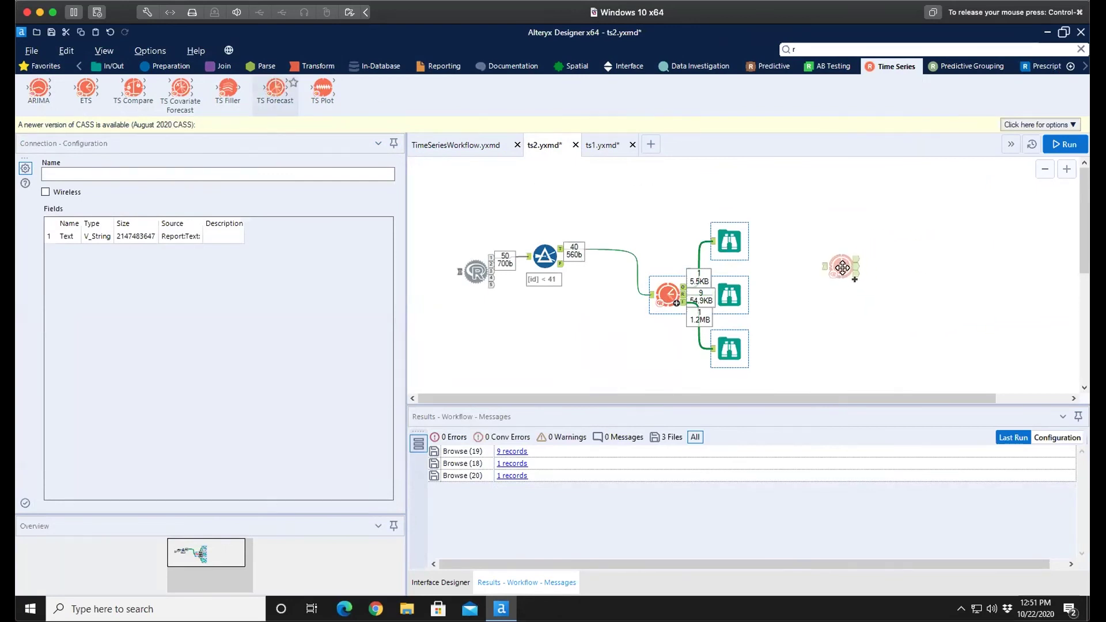
{"action": "left_click_drag", "start_coordinate": [684, 288], "coordinate": [826, 264]}
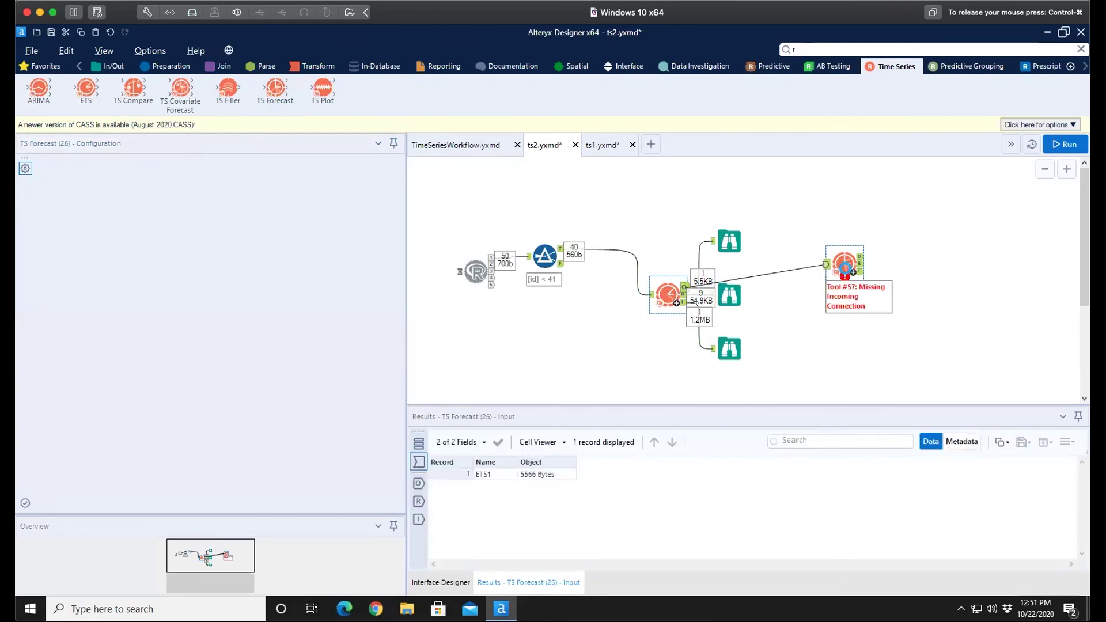
{"action": "left_click", "coordinate": [845, 263]}
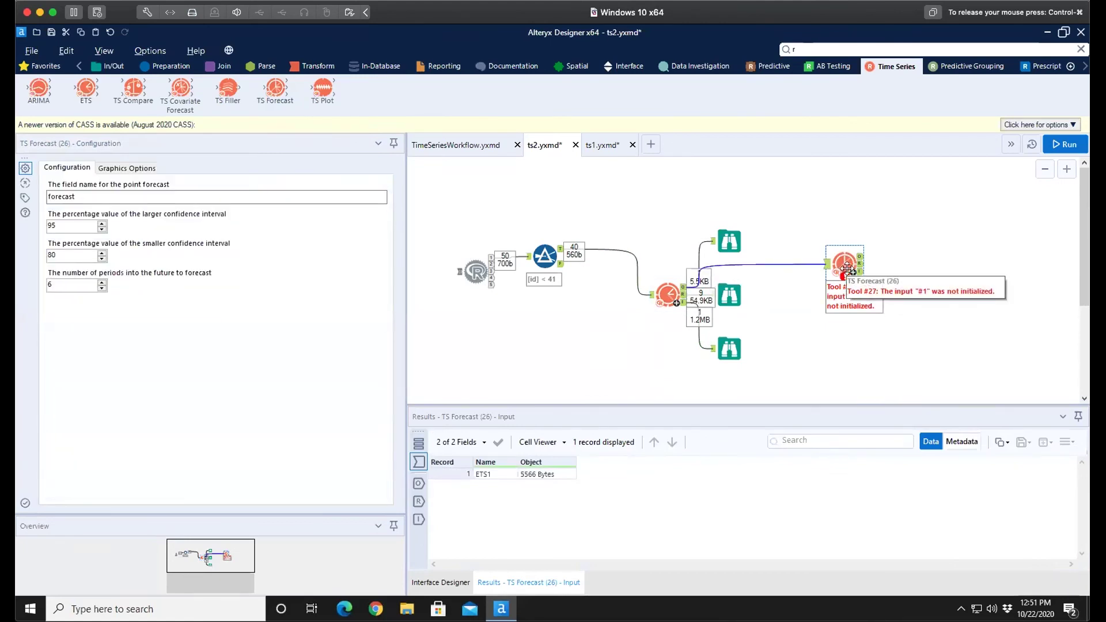
{"action": "left_click", "coordinate": [101, 282]}
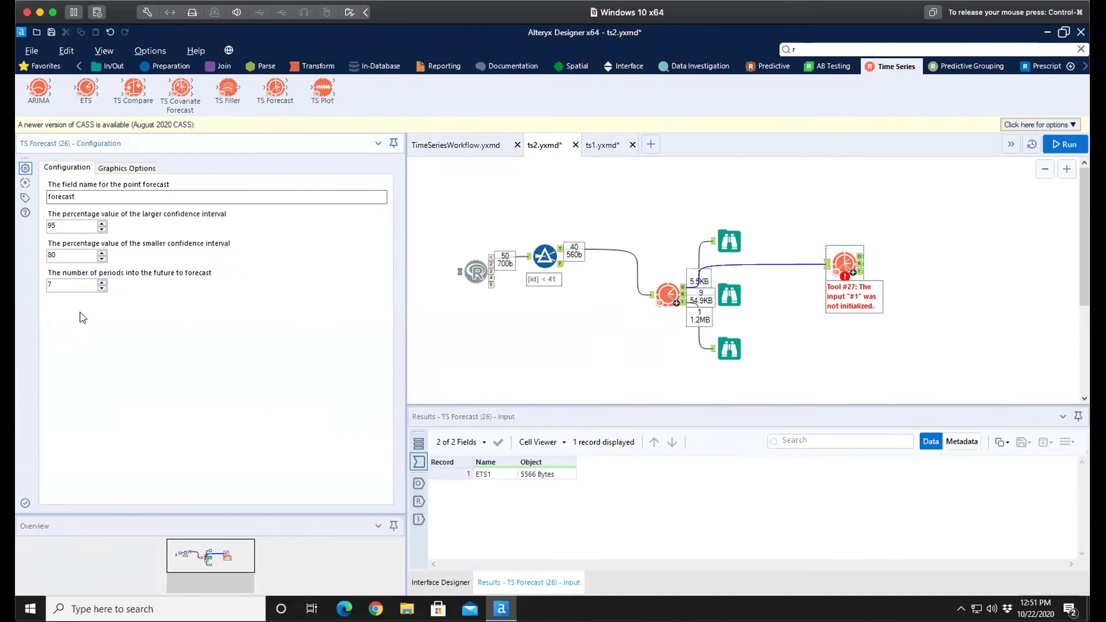
{"action": "left_click_drag", "start_coordinate": [89, 196], "coordinate": [17, 190]}
{"action": "type", "text": "ETS_Forecast"}
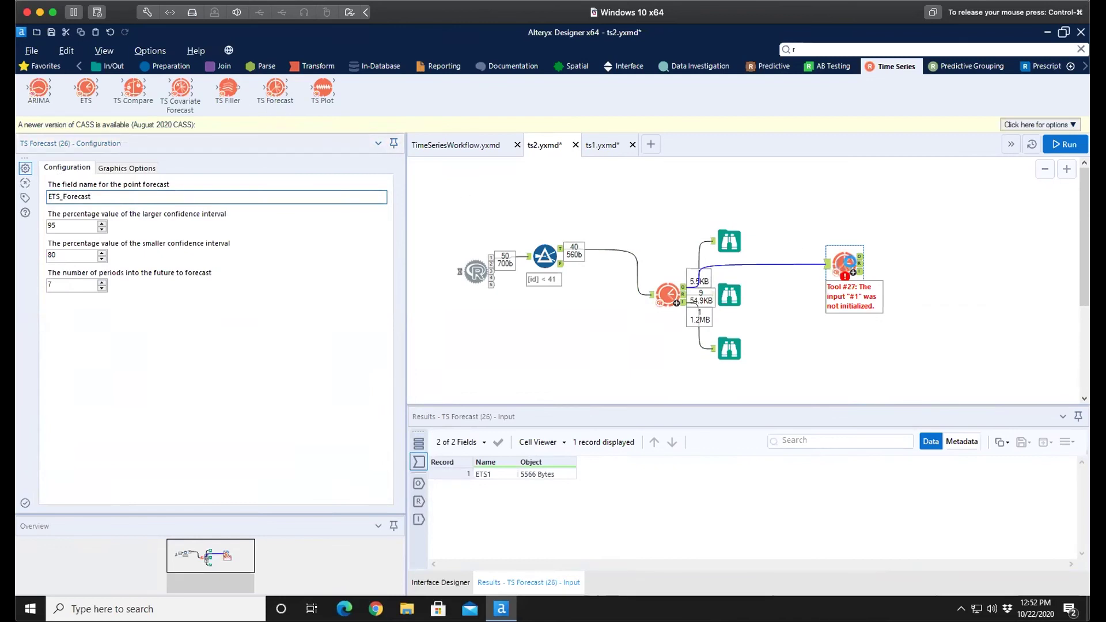
Step: Add Browse tools to all TS Forecast outputs and run the workflow
{"action": "right_click", "coordinate": [843, 265]}
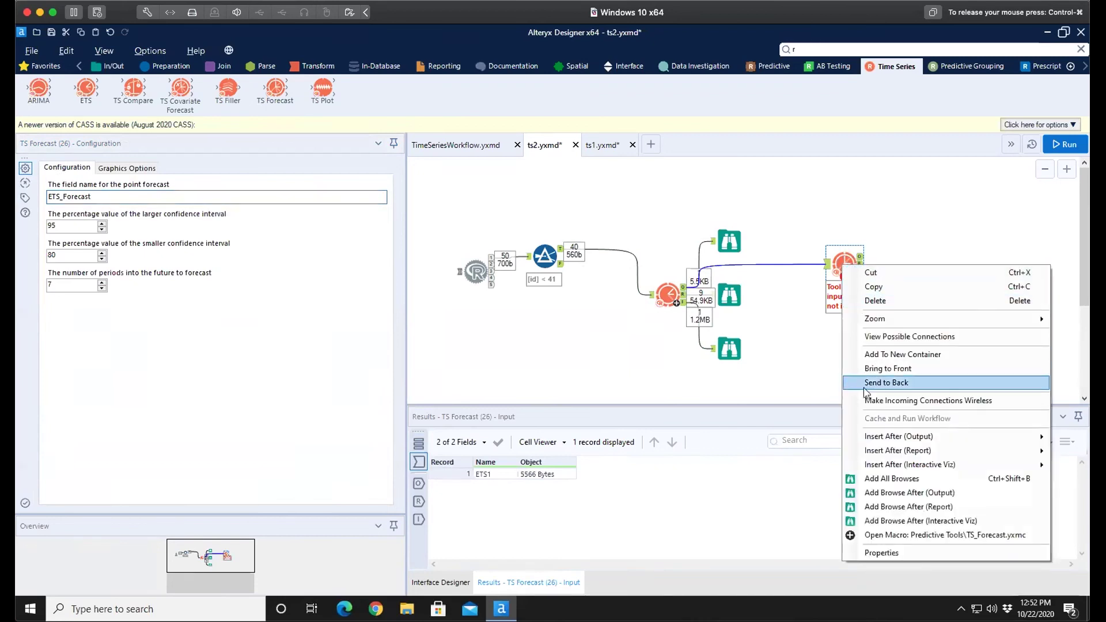
{"action": "left_click", "coordinate": [897, 479]}
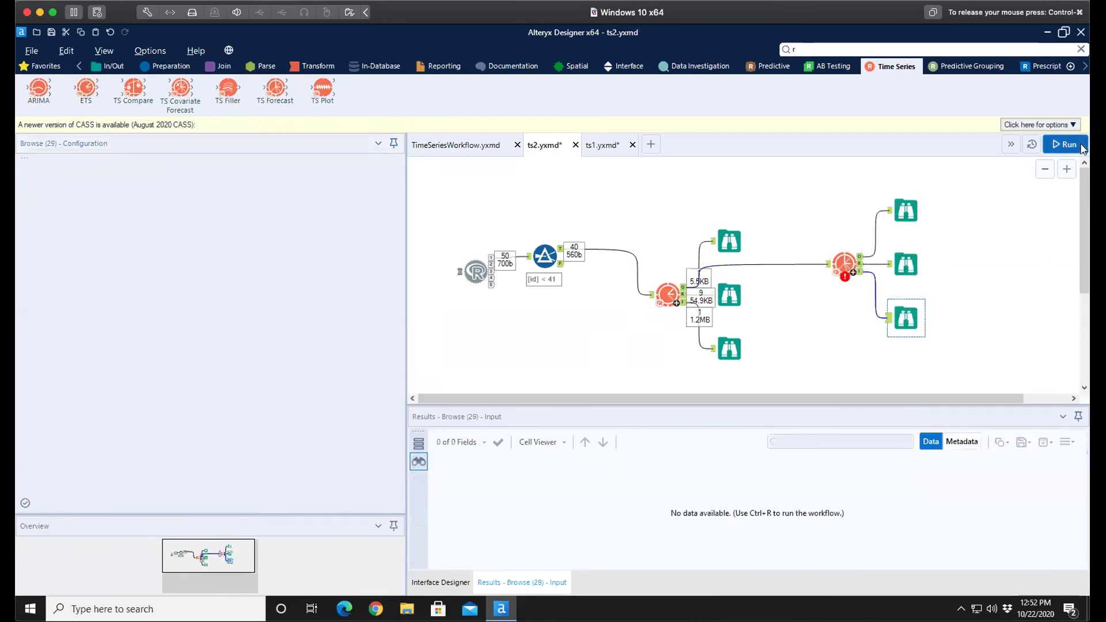
{"action": "key", "text": "ctrl+r"}
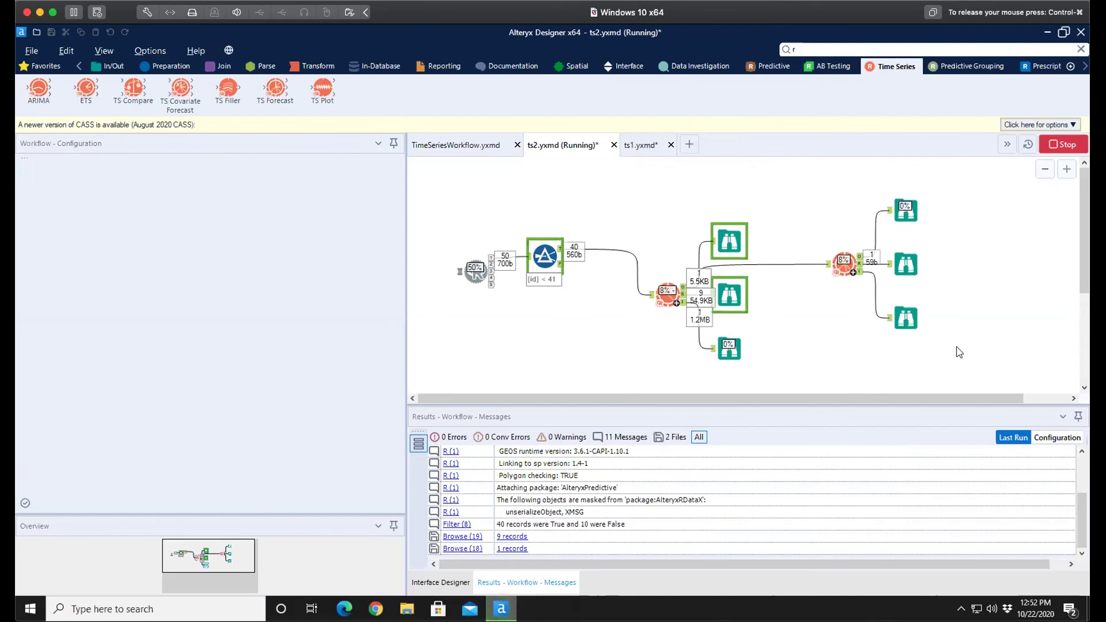
Step: Look through the TS Forecast Browse results and examine the forecast values and confidence bounds in the Output data
{"action": "left_click", "coordinate": [906, 317]}
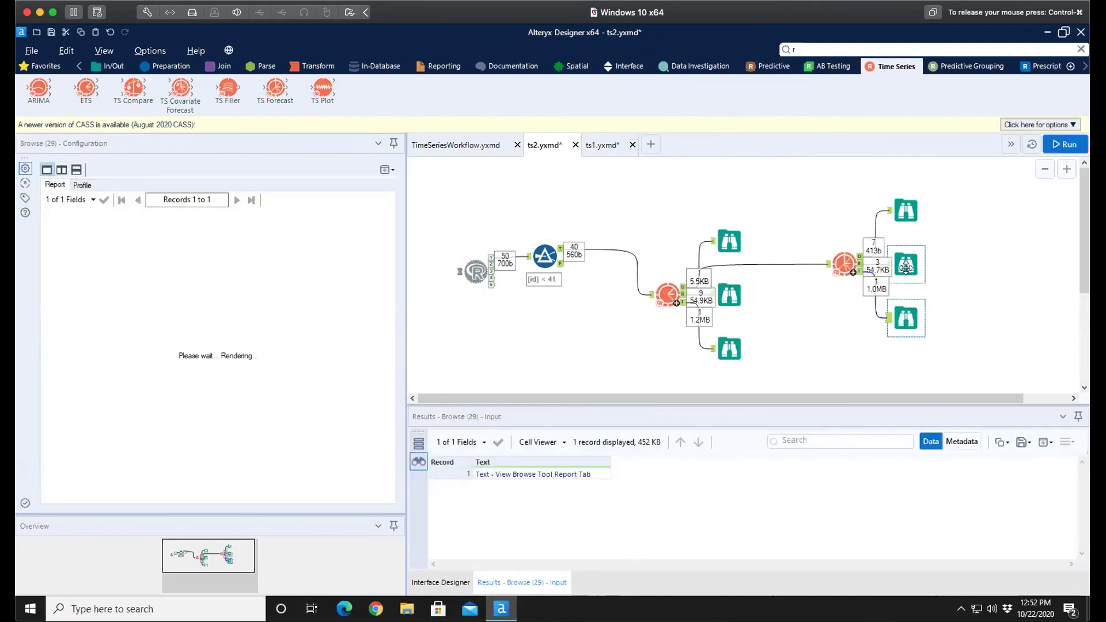
{"action": "left_click", "coordinate": [907, 266], "text": "ctrl"}
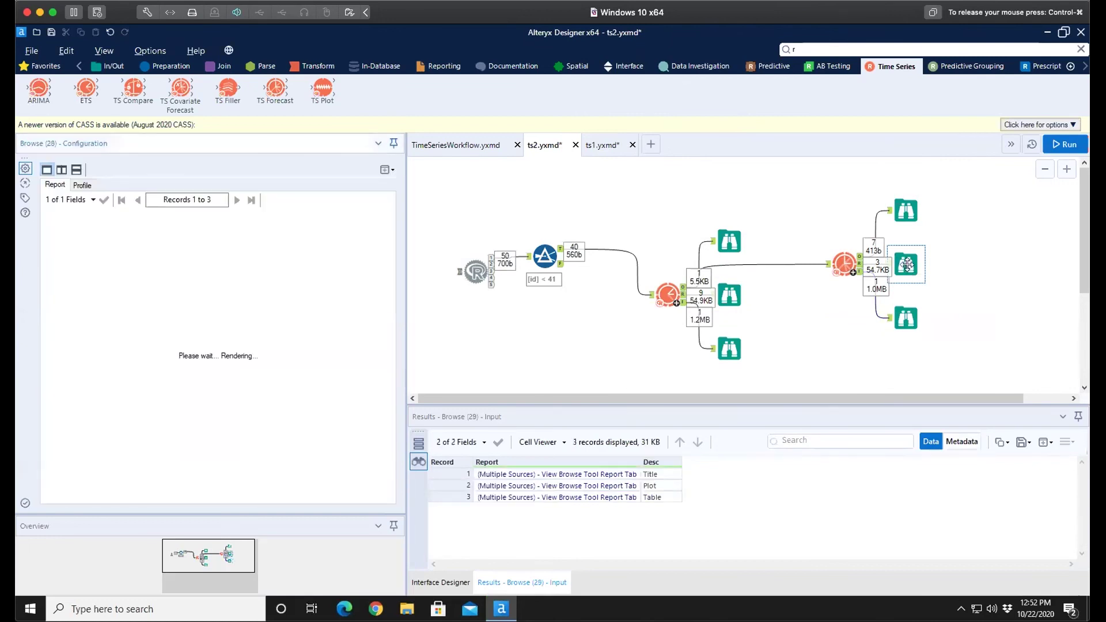
{"action": "left_click", "coordinate": [905, 323]}
{"action": "left_click", "coordinate": [907, 323]}
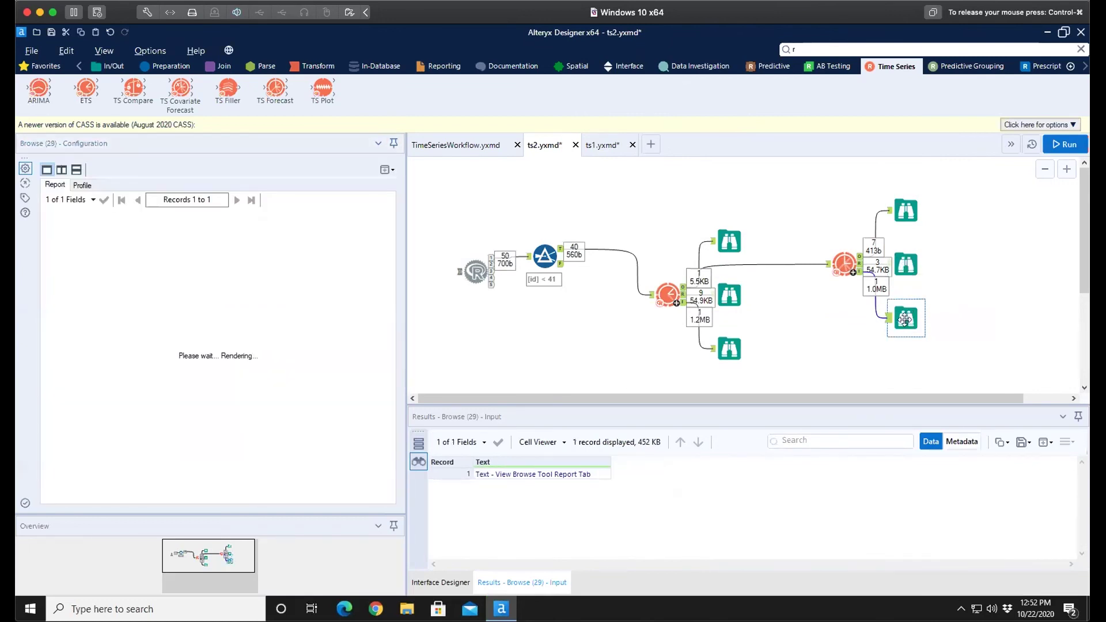
{"action": "left_click", "coordinate": [910, 208]}
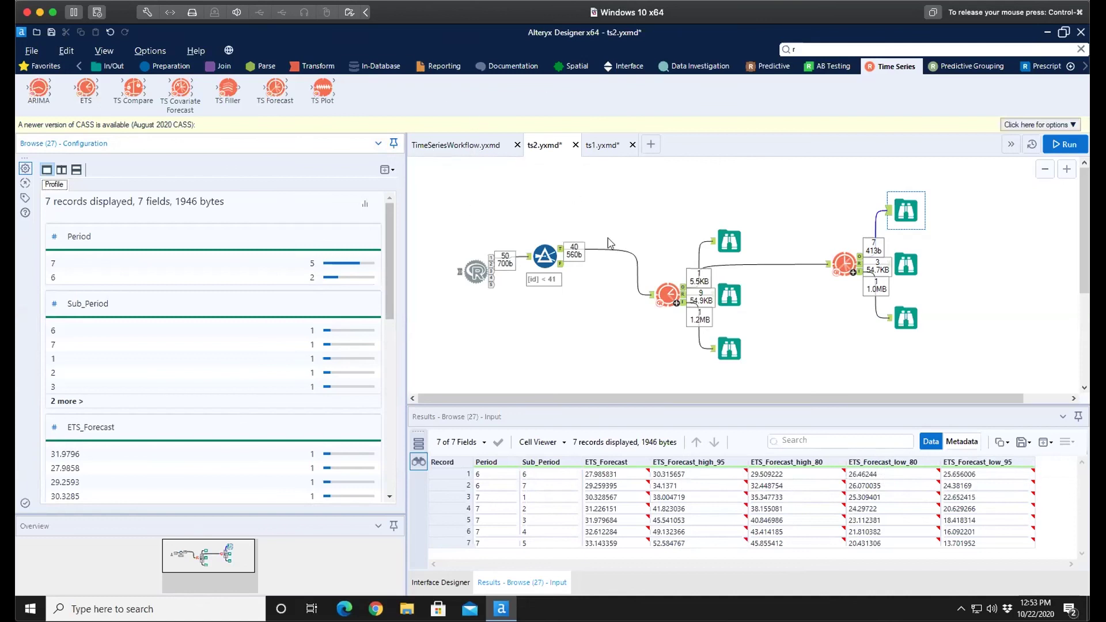
{"action": "left_click", "coordinate": [454, 146]}
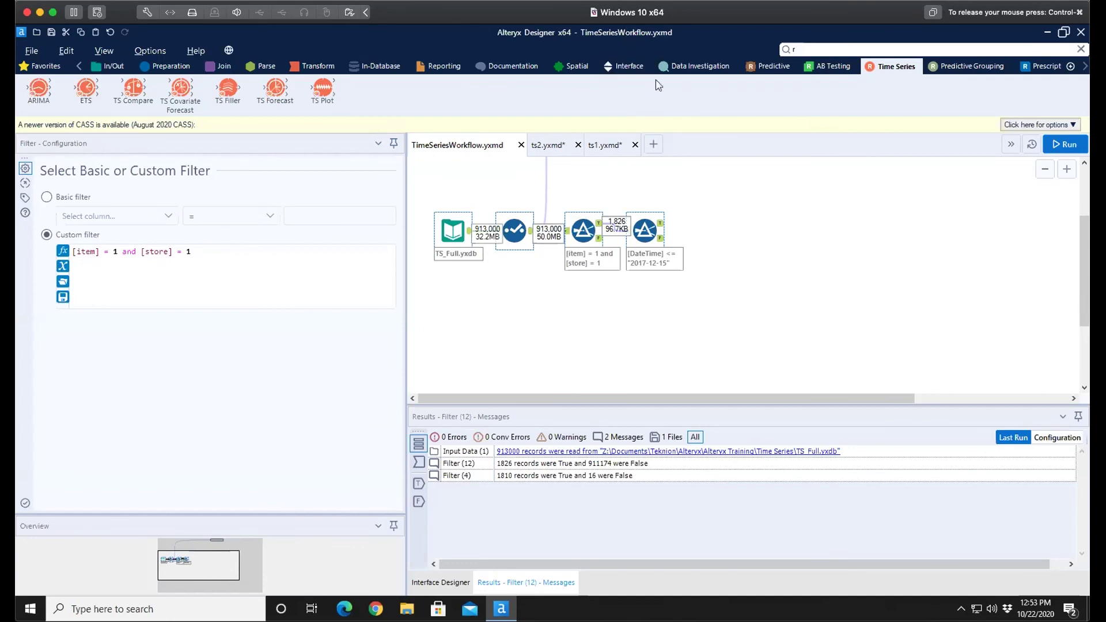
{"action": "key", "text": "super"}
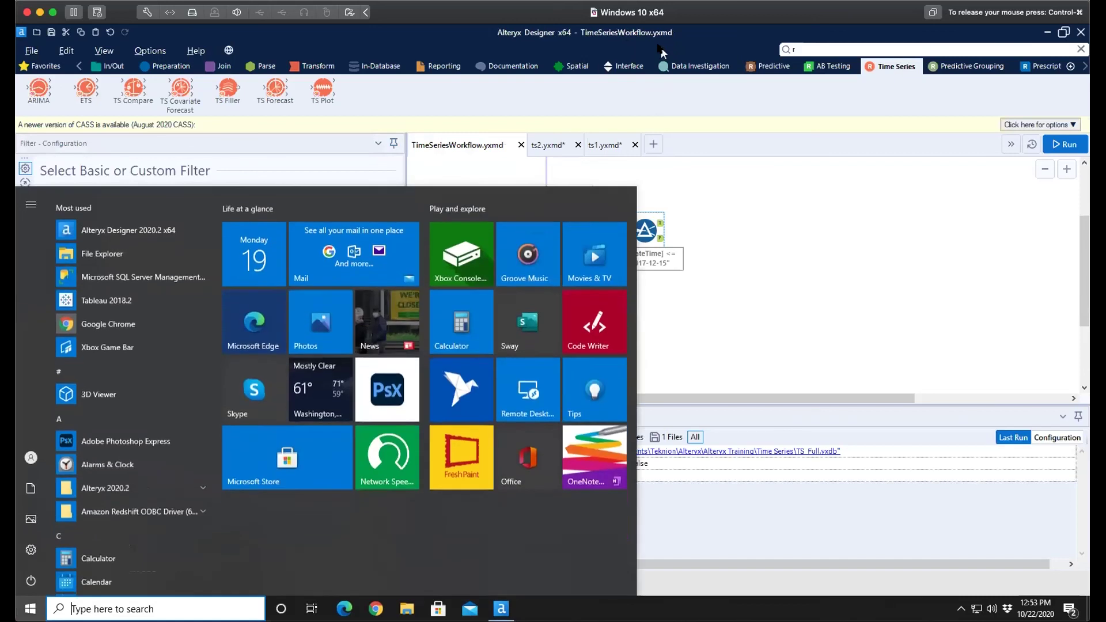
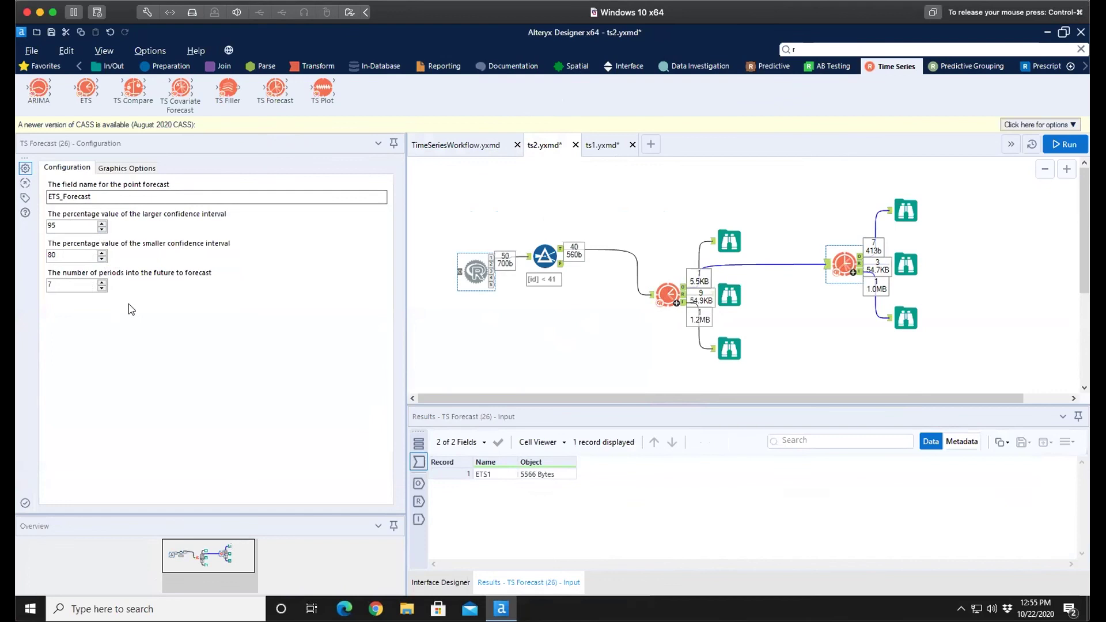
{"action": "key", "text": "super"}
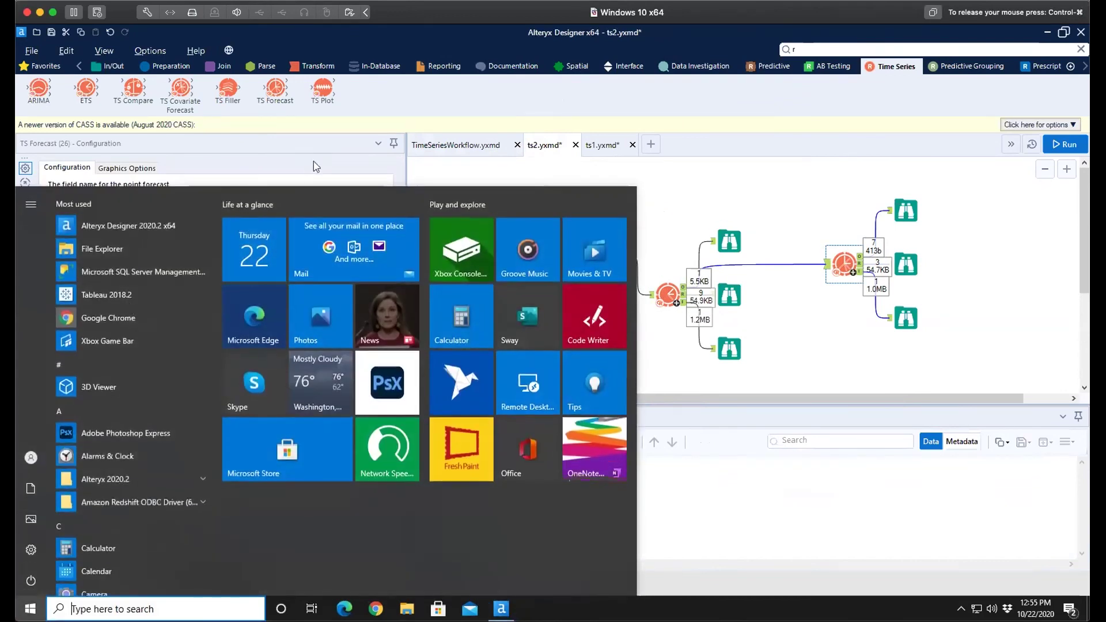
{"action": "left_click", "coordinate": [319, 152]}
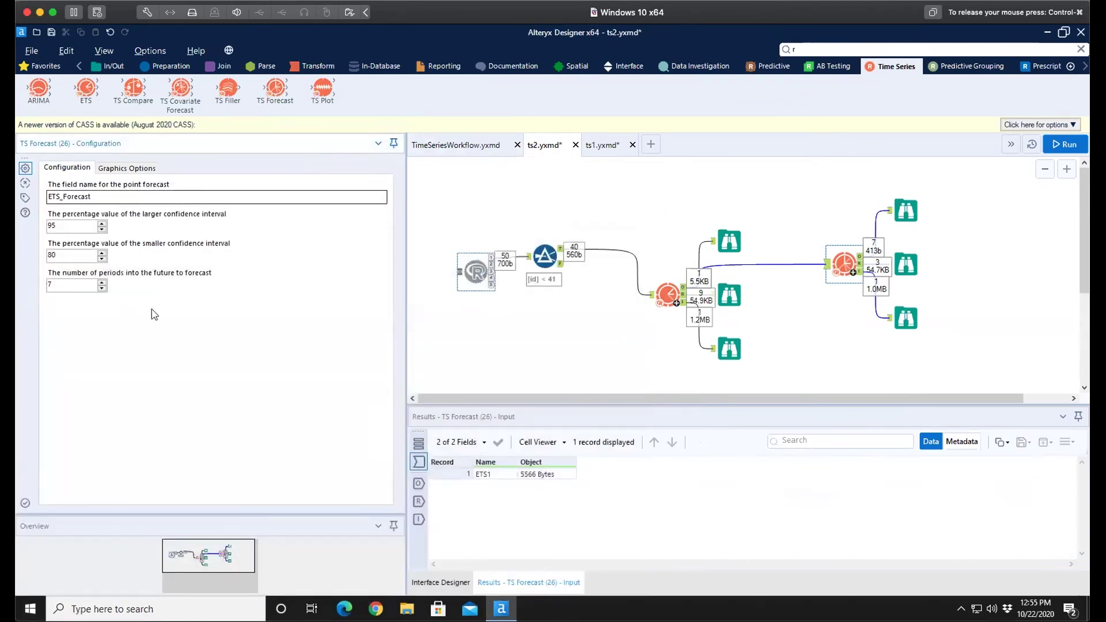